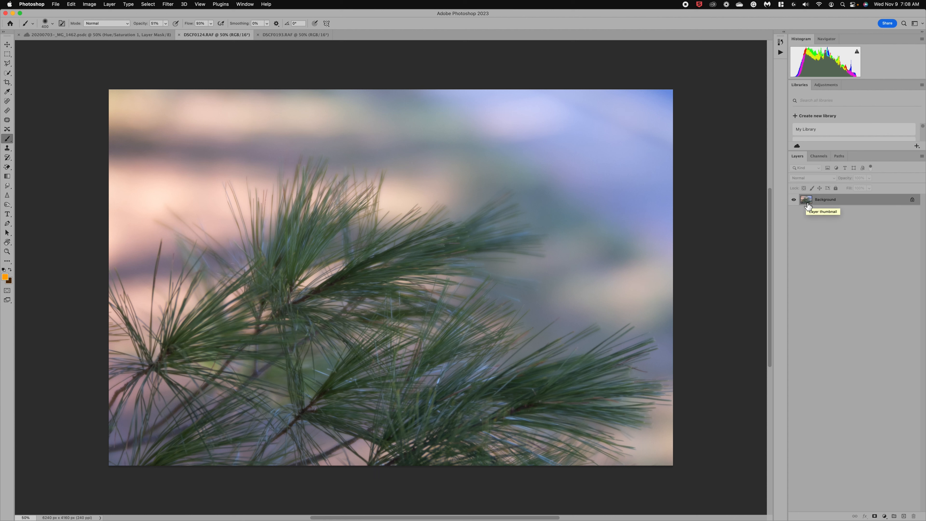
Step: Copy the pine-branch Background layer to Layer 1 and turn off the Background layer's visibility
key(super+j)
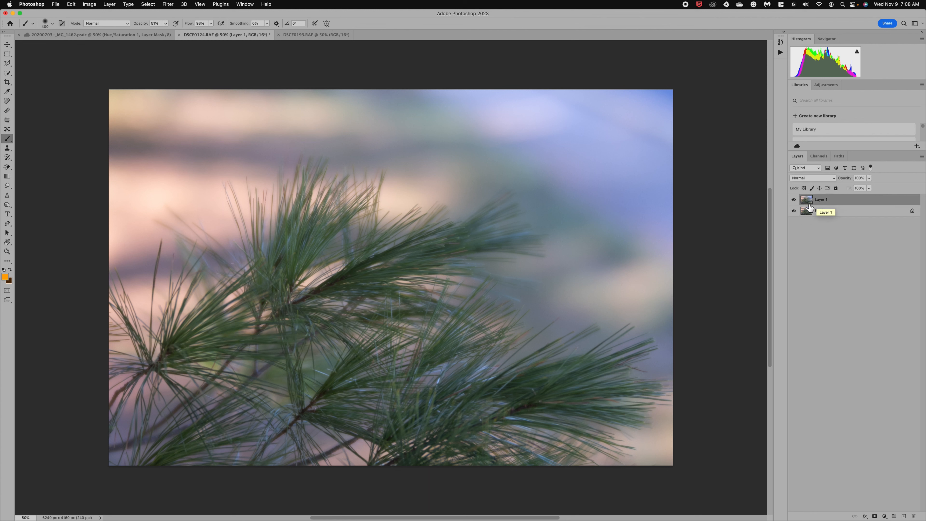
click(794, 212)
mouse_move(103, 509)
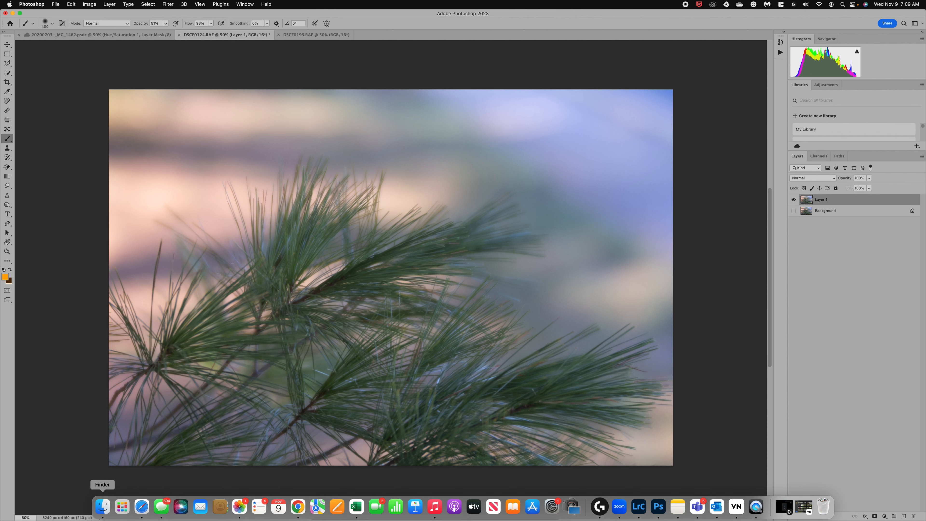
Step: Show the Lacie drive in an enlarged Finder window and expand Editing Tools, collapsing Textures and JD_Autumn_Tones_Set_One_2019
click(103, 508)
scroll(339, 241, down, 1)
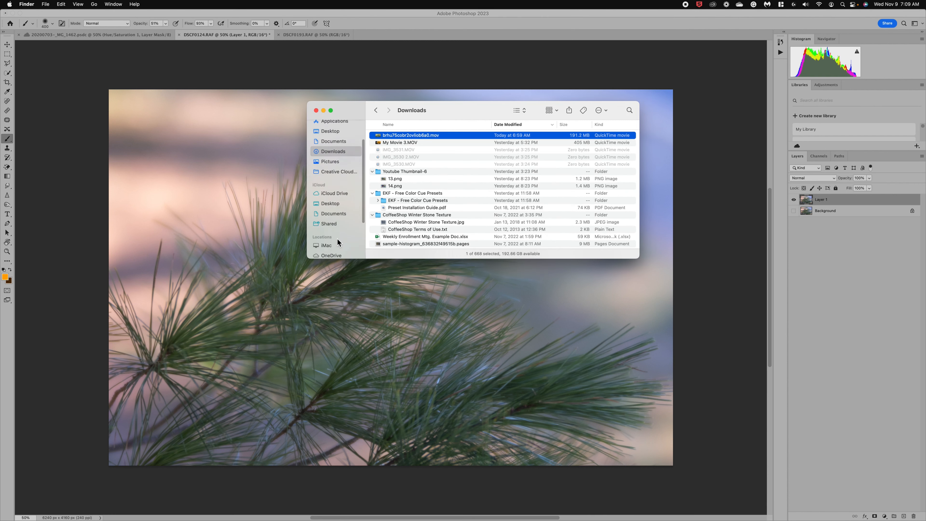
scroll(337, 239, down, 3)
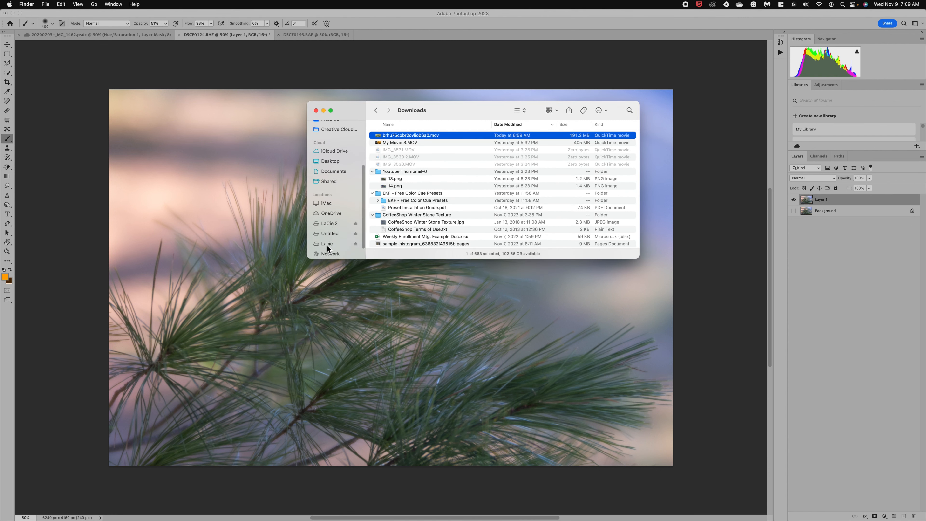
click(327, 244)
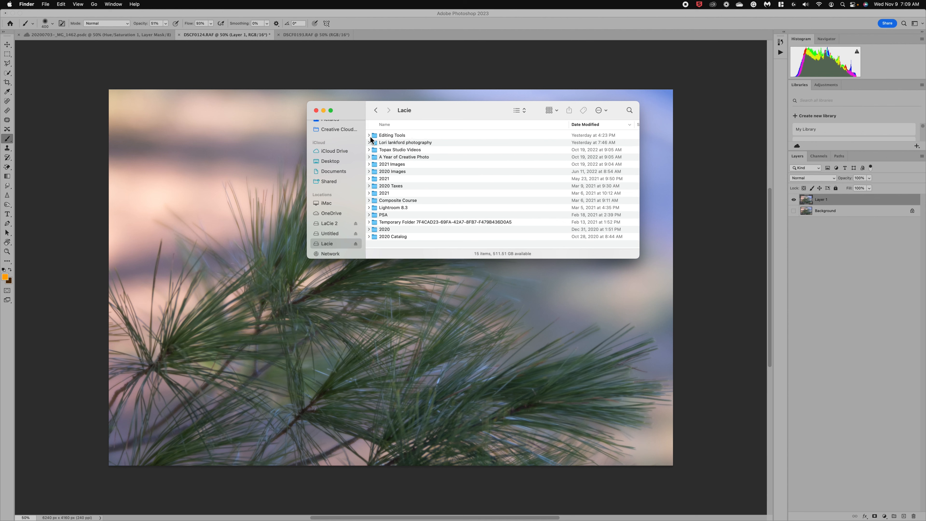
drag(308, 258, 162, 395)
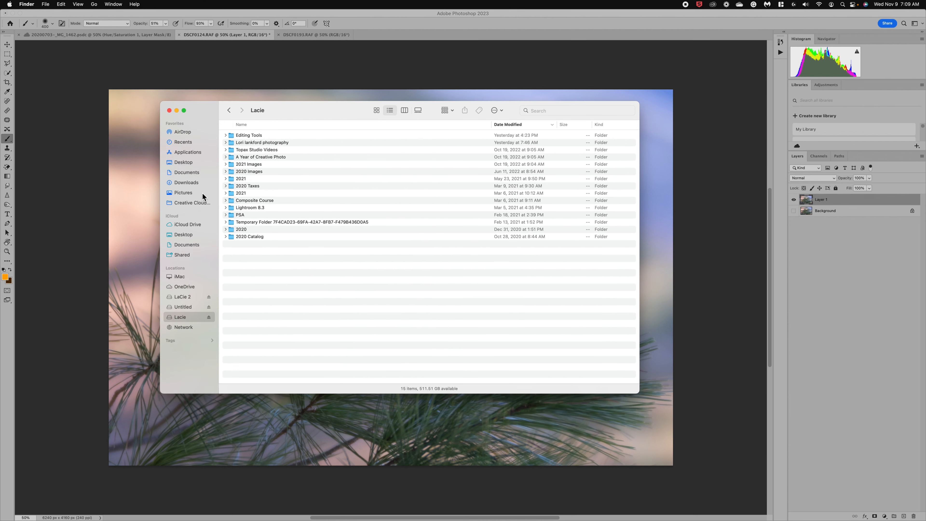
click(226, 136)
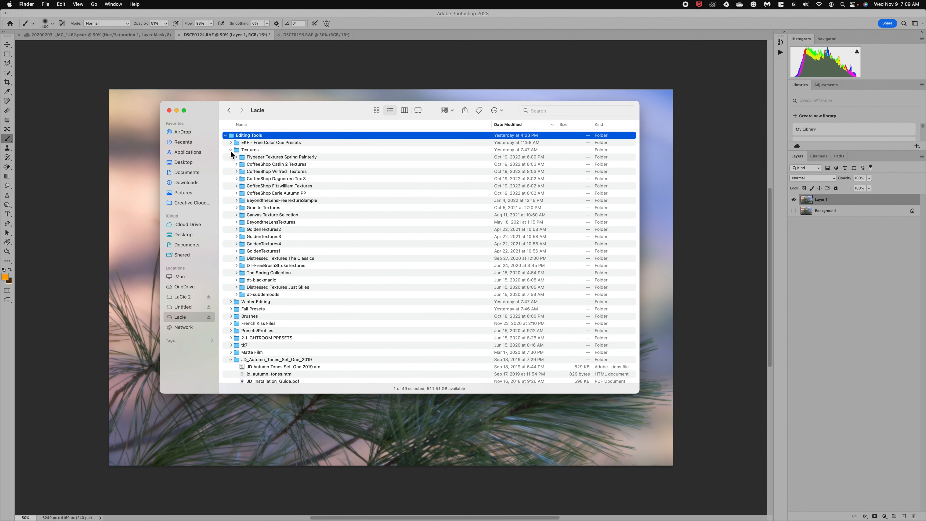
click(231, 150)
click(231, 215)
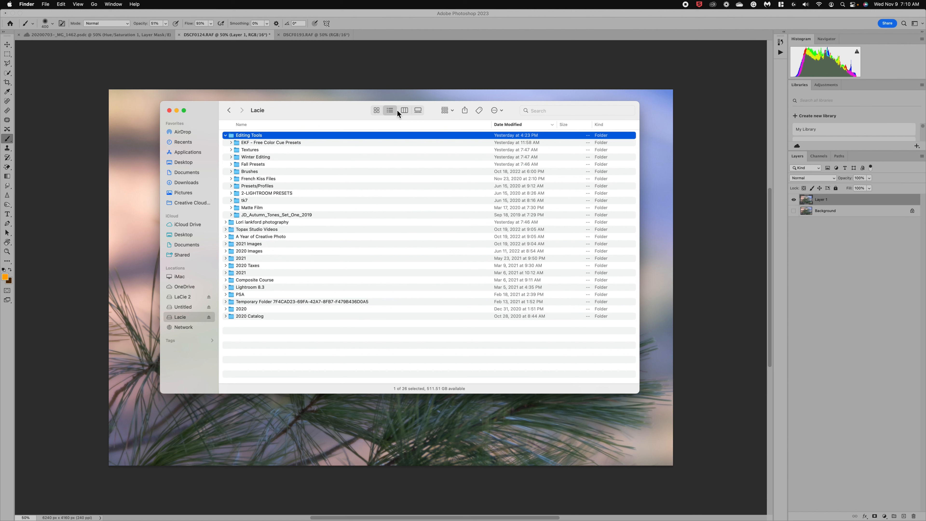
Step: In column view, preview the Bokeh JPGs in Winter Editing, then open Bokeh Overlay Collection
click(405, 110)
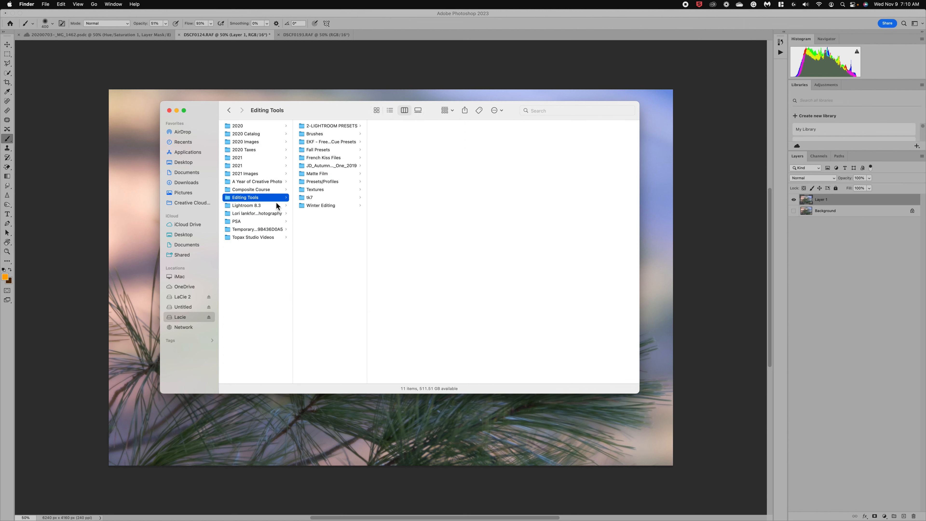
click(314, 207)
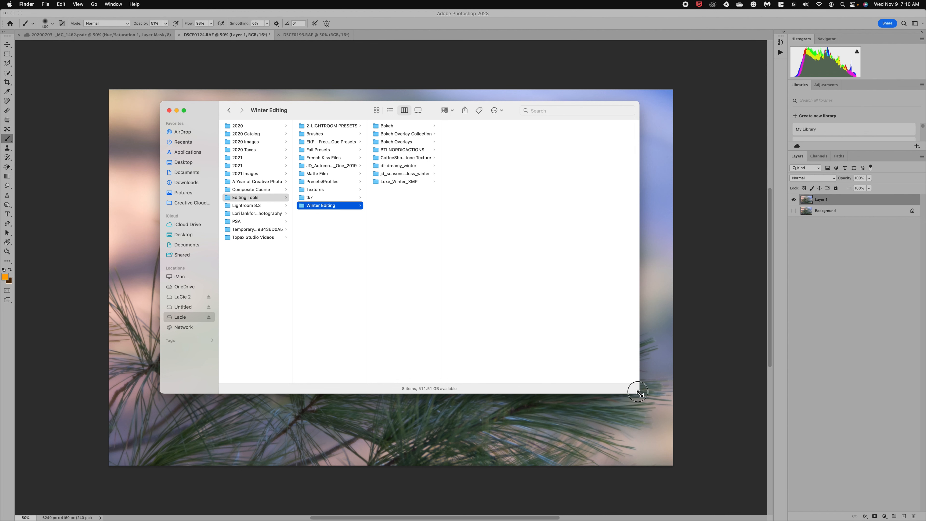
drag(640, 393, 666, 418)
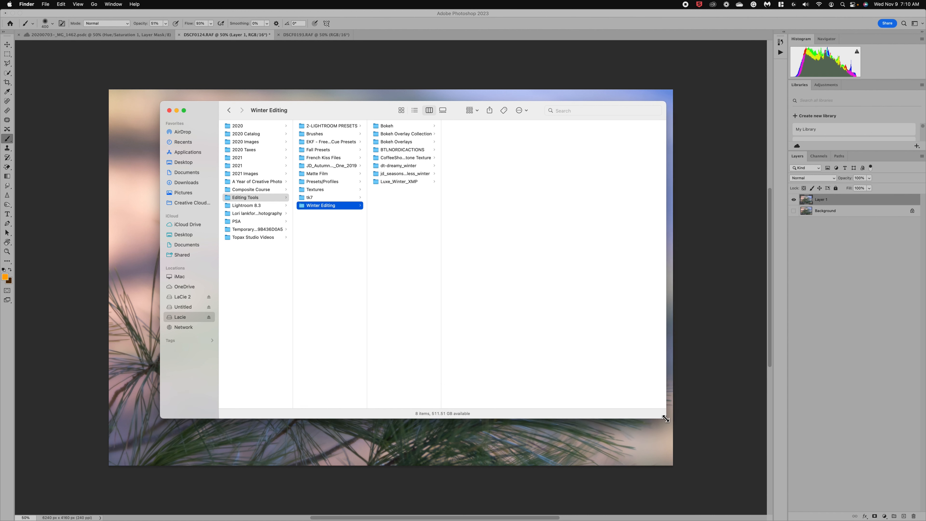
click(397, 126)
click(473, 126)
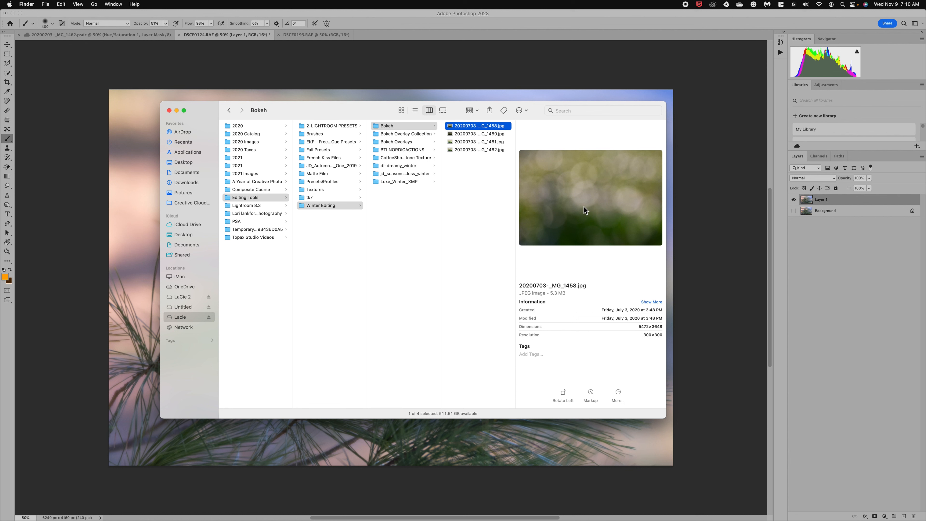
click(473, 142)
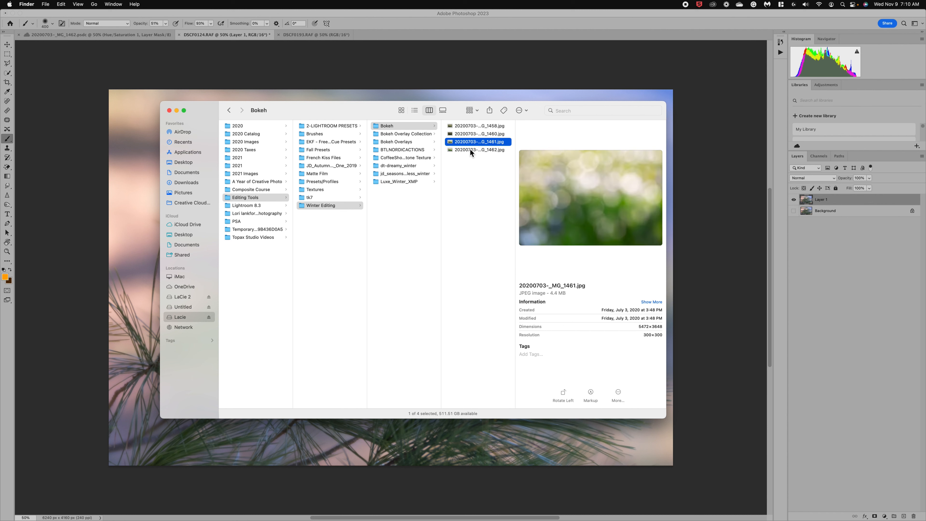
click(471, 150)
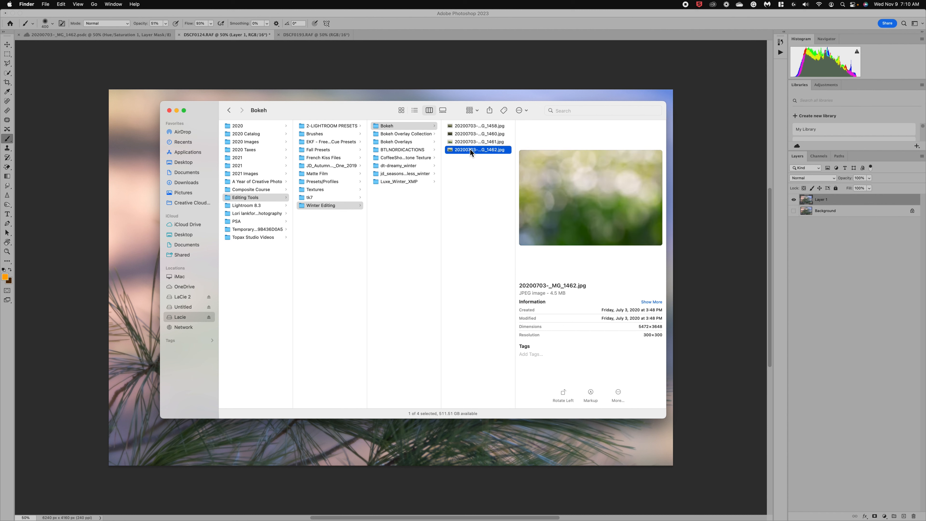
click(390, 134)
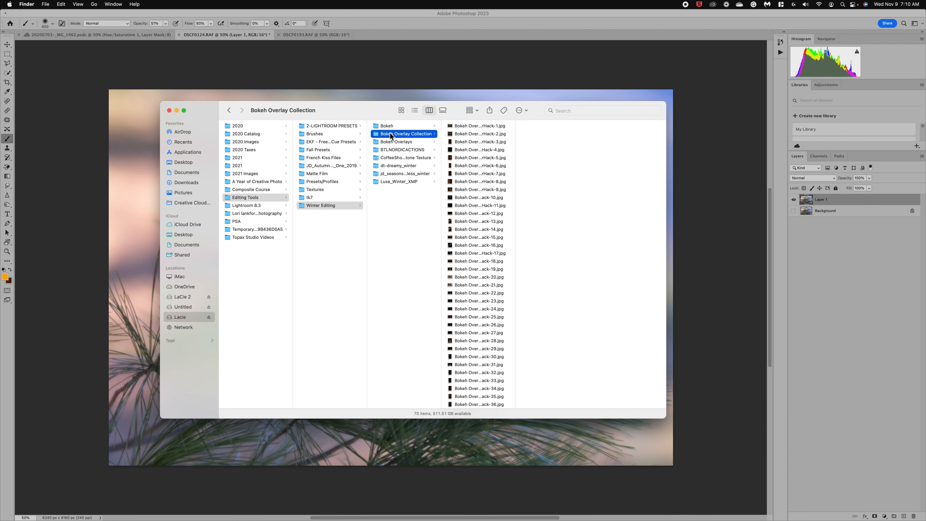
Step: Preview the Bokeh Overlay PhotographerHack images, including Hack-6, Hack-21, Hack-22 and Hack-23
click(470, 166)
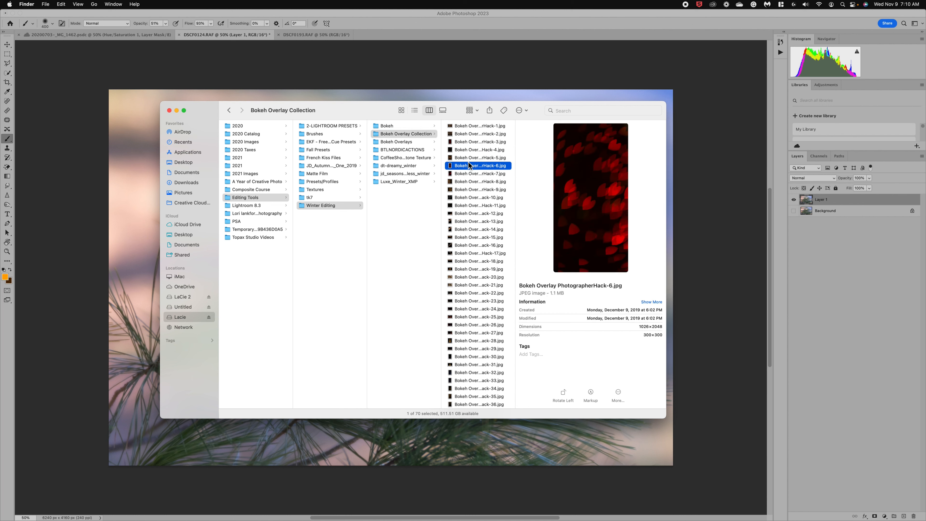
click(469, 191)
click(472, 229)
click(475, 269)
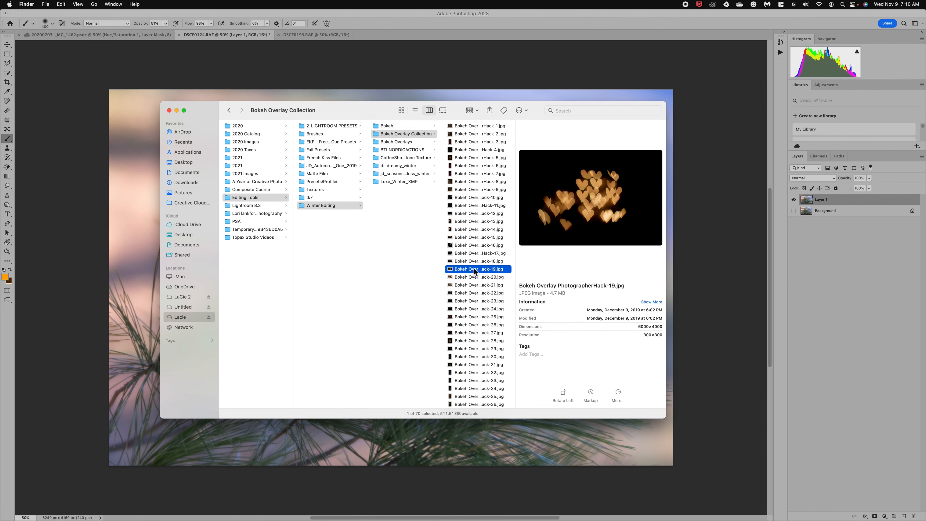
click(473, 285)
click(474, 309)
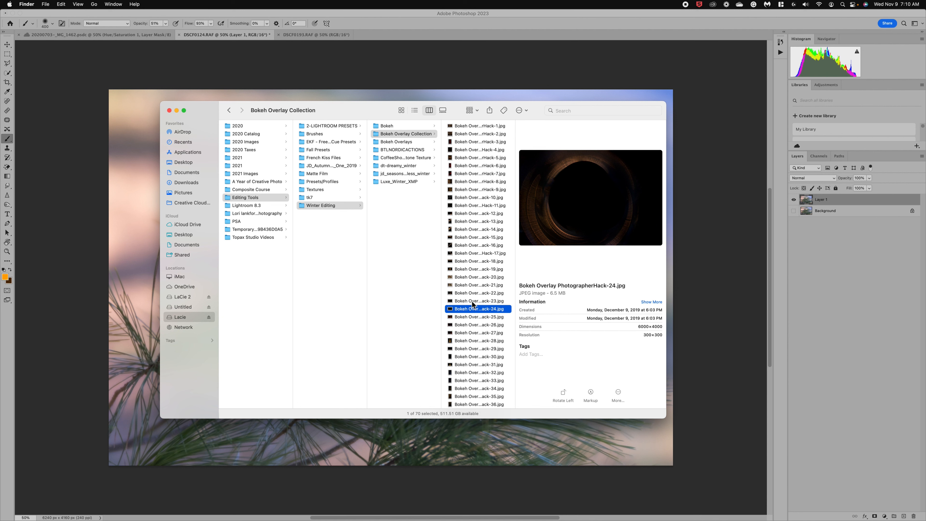
click(474, 301)
click(472, 294)
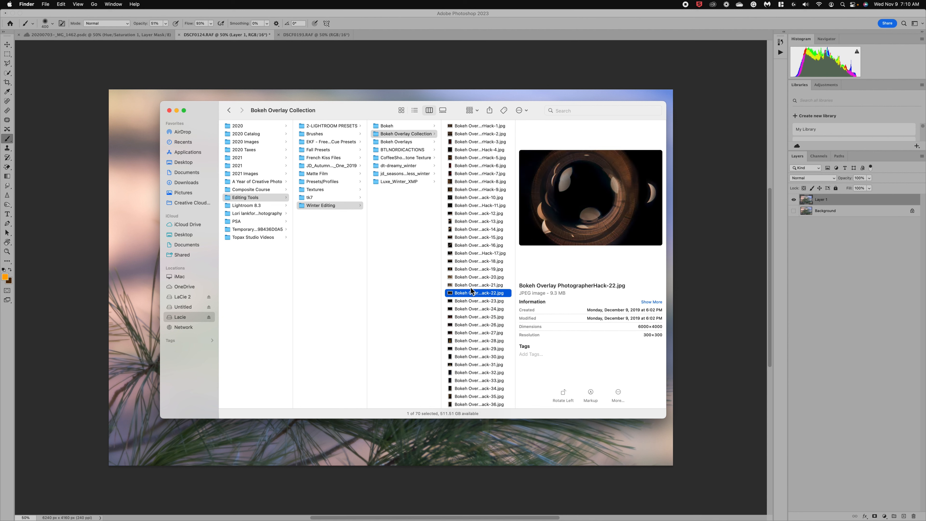
click(471, 285)
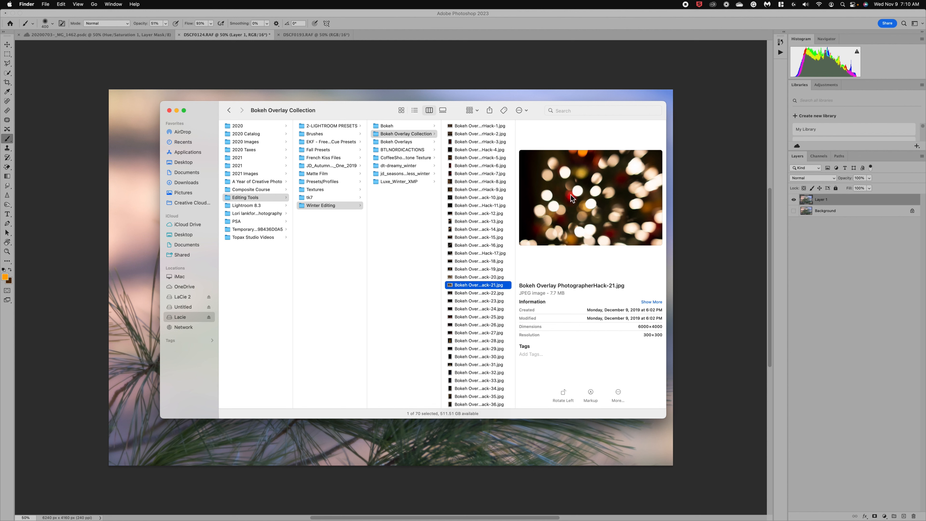
Step: Open the Bokeh Overlays folder and step through its previews to Bokeh BLue.jpg
click(413, 142)
click(470, 151)
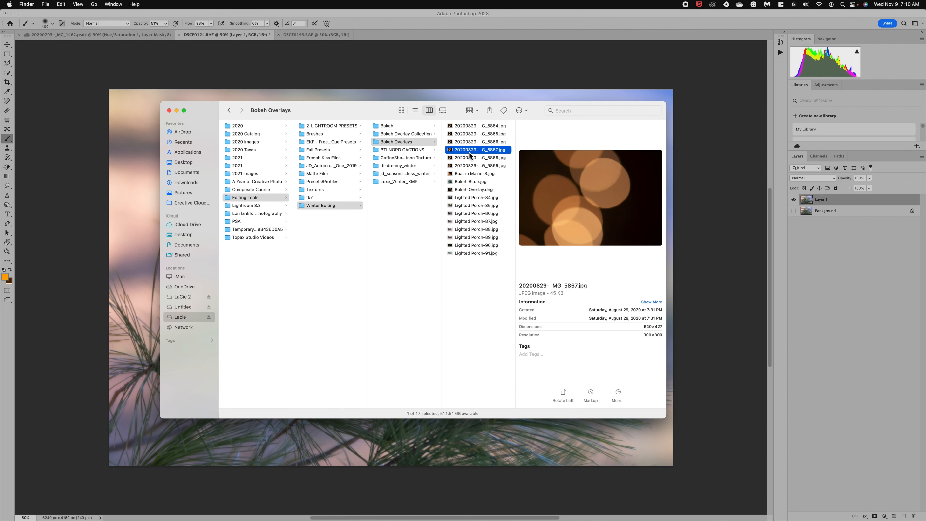
key(Down)
key(Down)
key(Down)
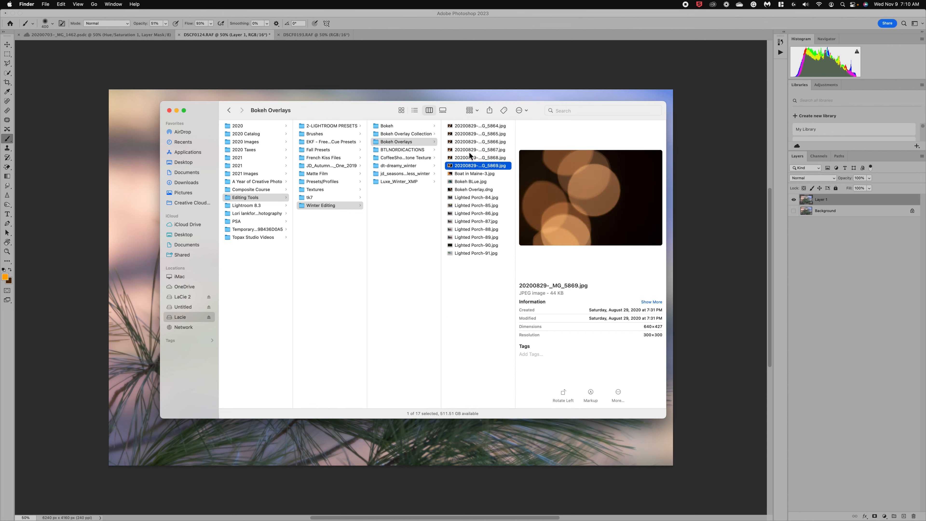
key(Down)
key(Down)
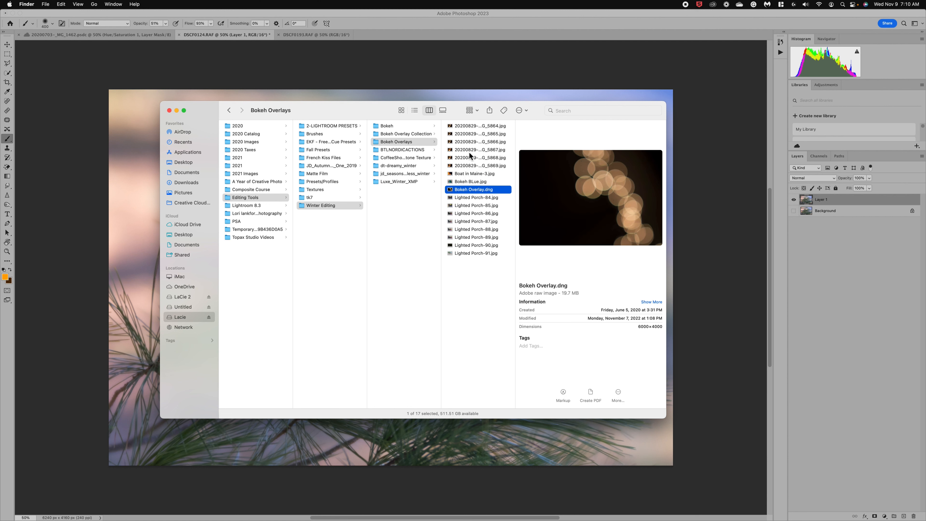
key(Up)
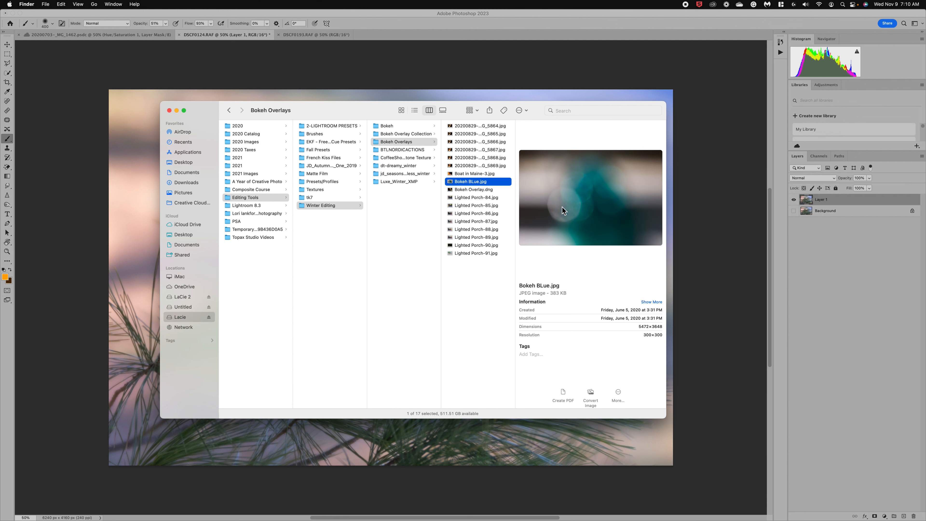
Step: Check BTLNORDICACTIONS, preview CoffeeShop Winter Stone Texture.jpg, then open the dt-dreamy_winter folder
click(394, 150)
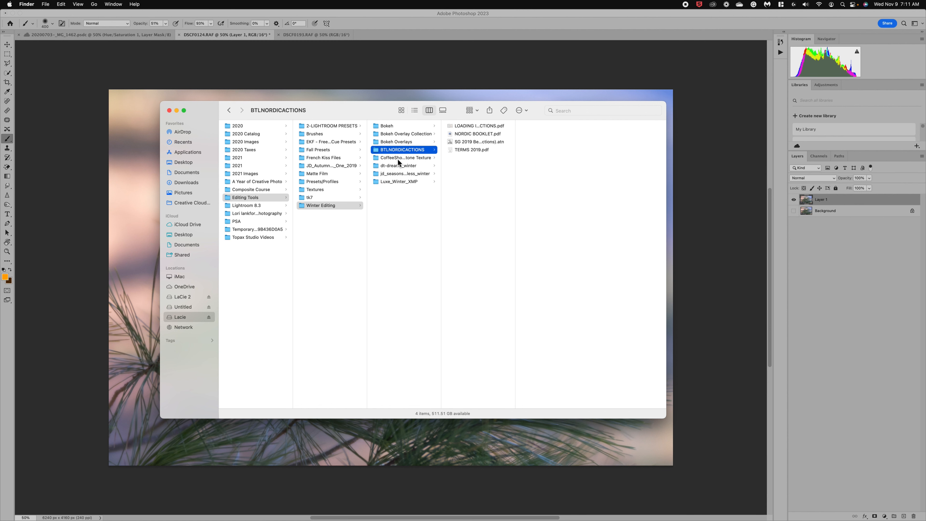
click(392, 159)
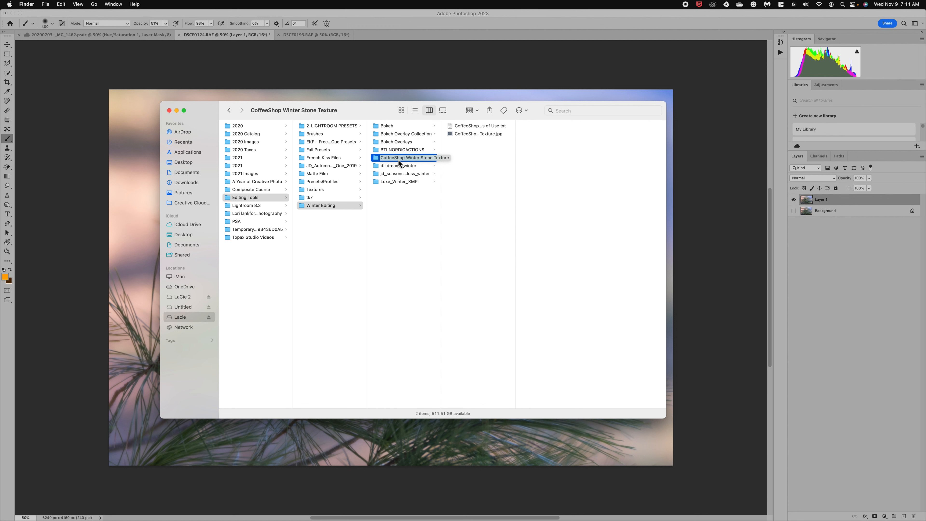
click(469, 135)
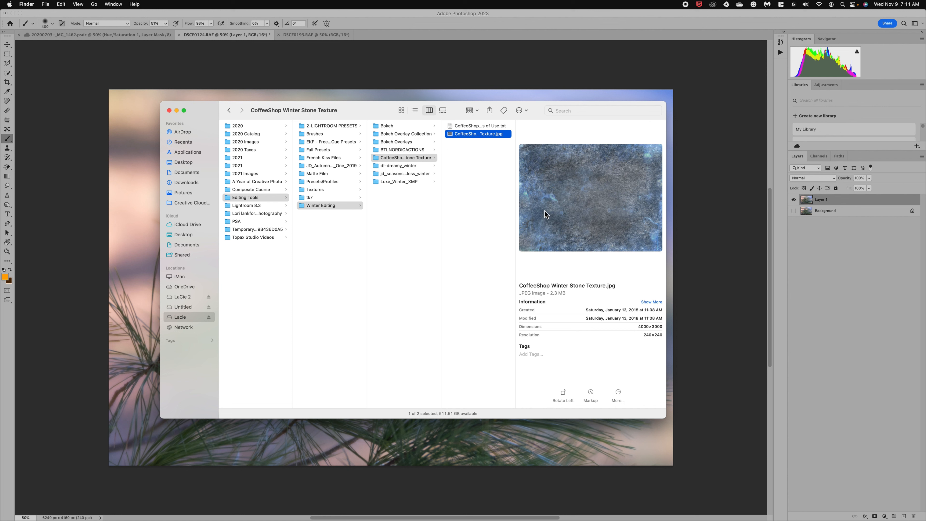
click(406, 167)
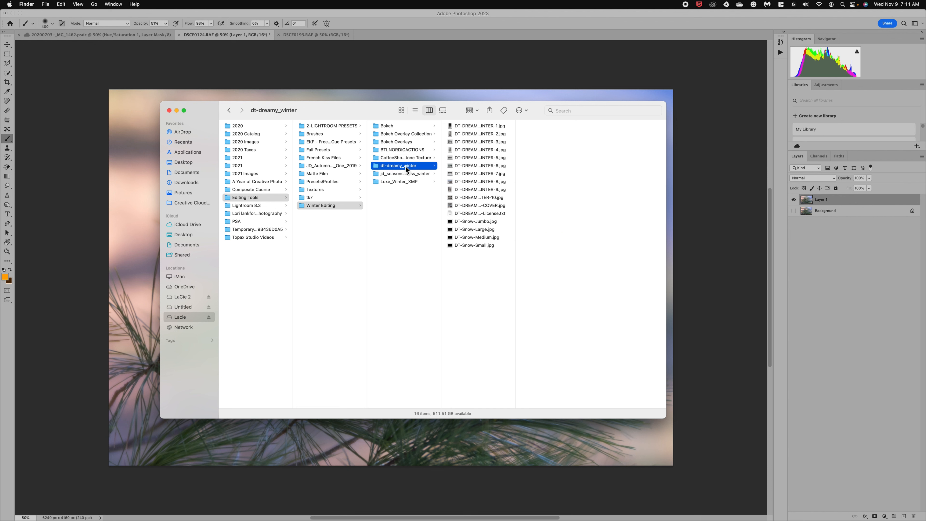
click(470, 126)
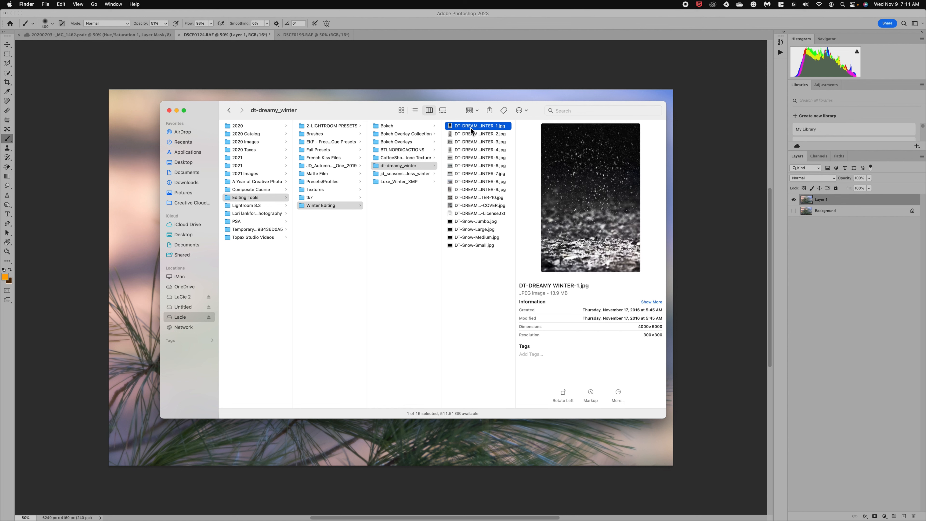
click(471, 142)
key(Down)
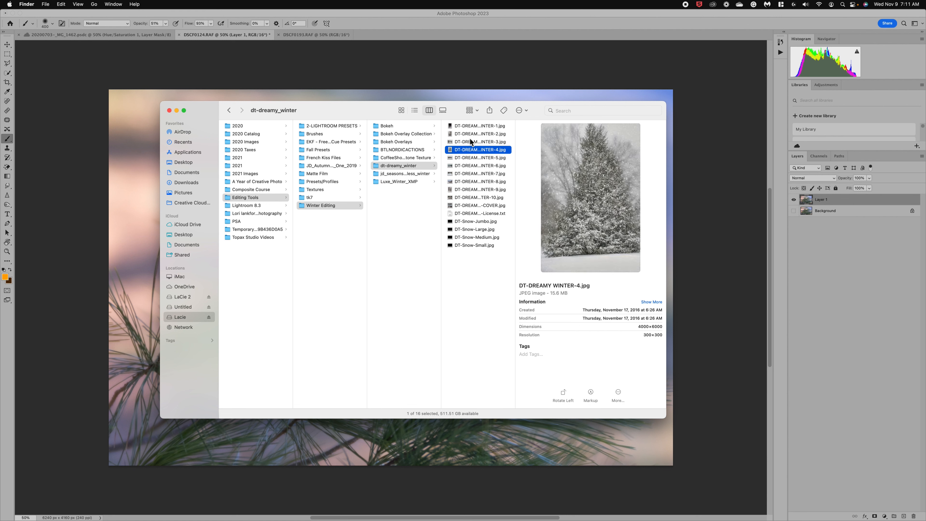
key(Down)
key(Down)
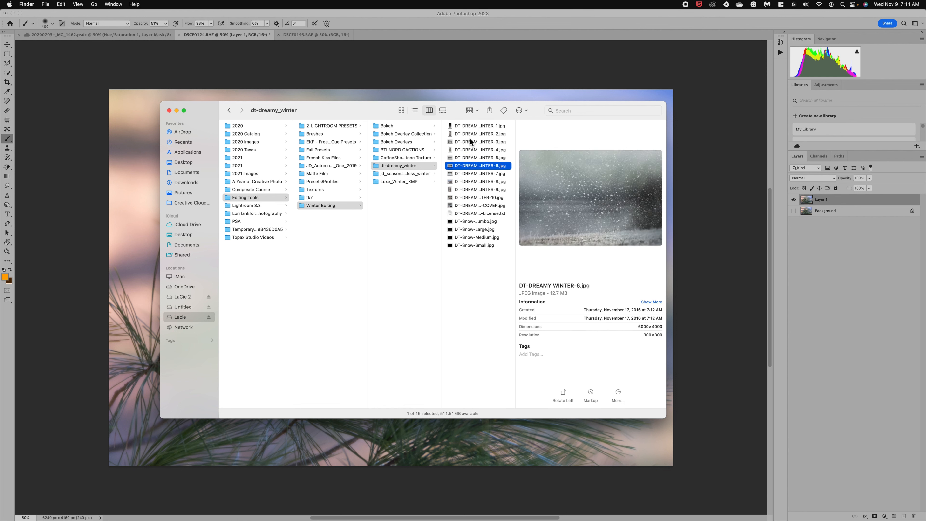
key(Down)
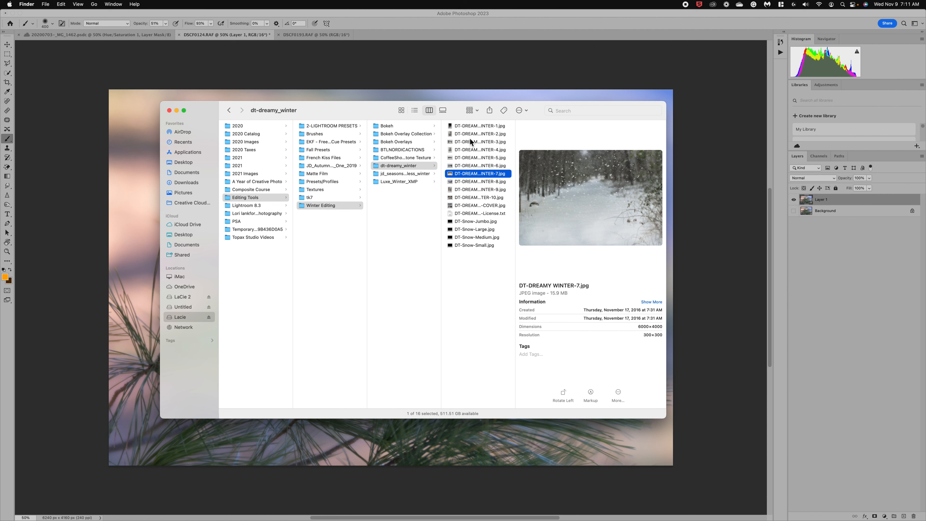
key(Down)
key(Down)
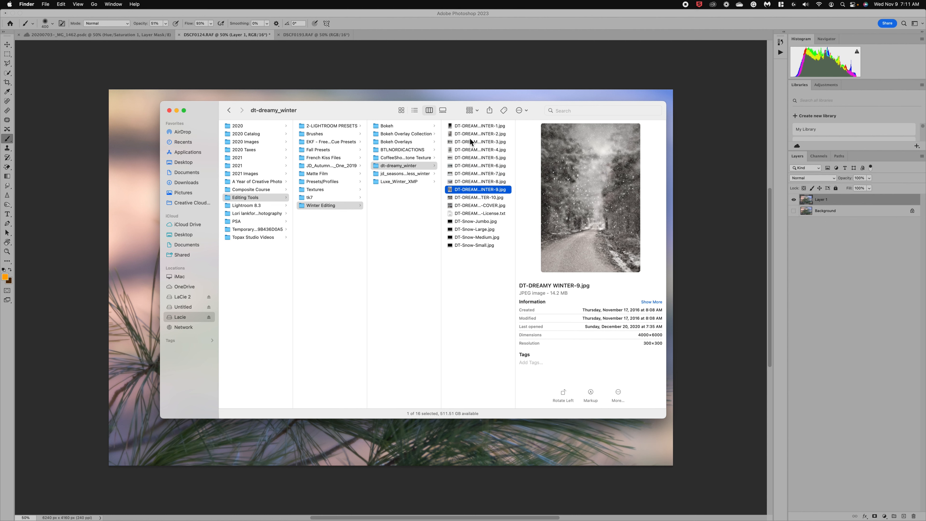
key(Down)
key(Down)
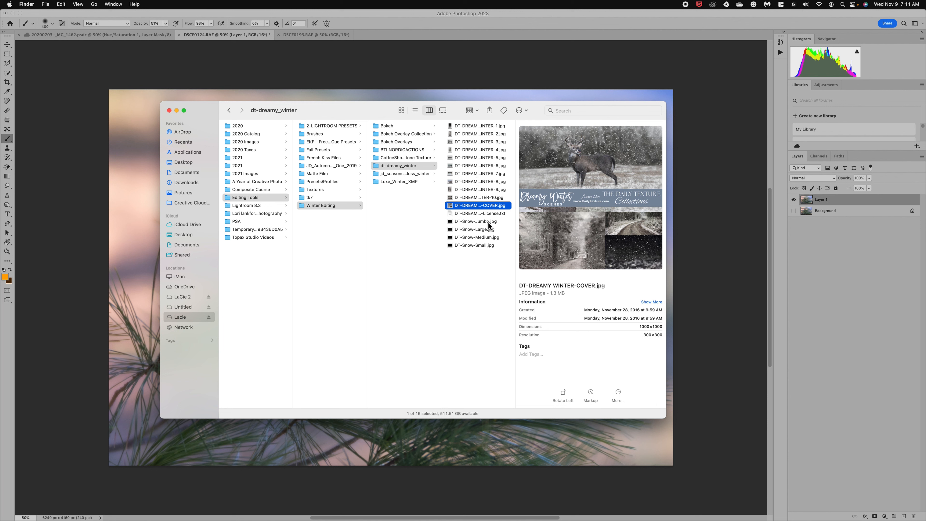
click(489, 224)
click(485, 231)
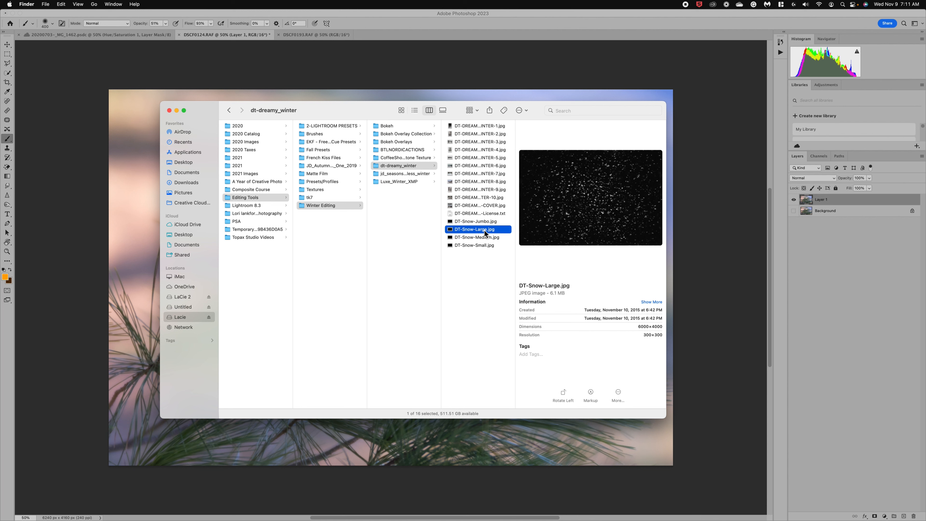
click(485, 238)
click(483, 244)
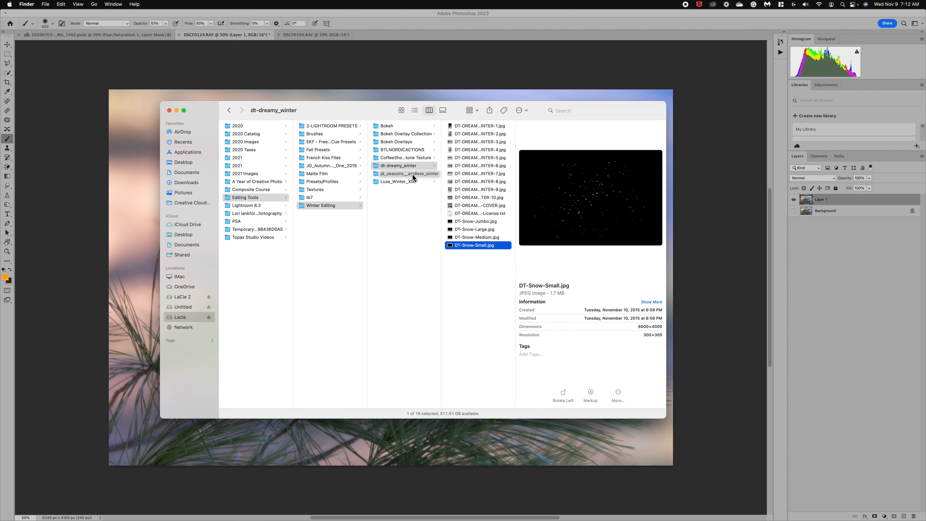
Step: Browse JD Seasons - Endless Winter, previewing the Snow Blanket, Blizzard Winds and Winter Backdrop images
click(418, 175)
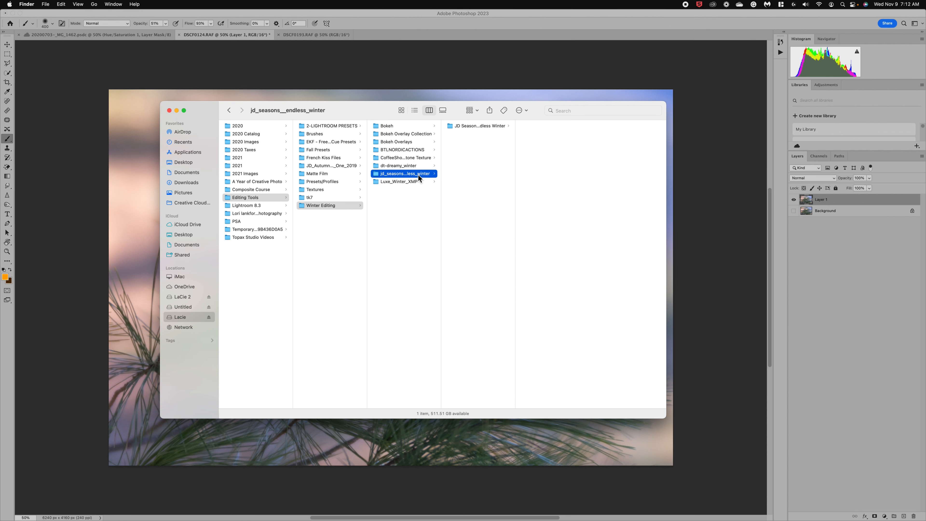
click(474, 126)
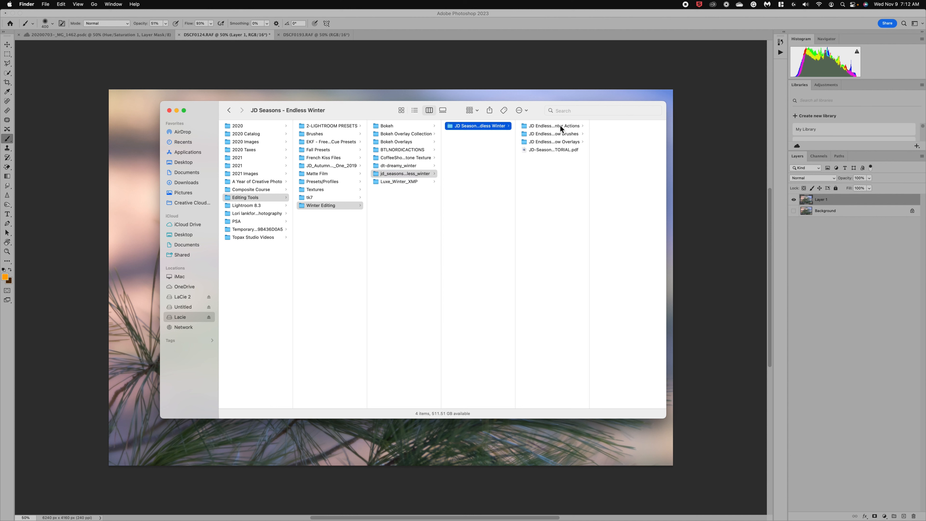
click(563, 134)
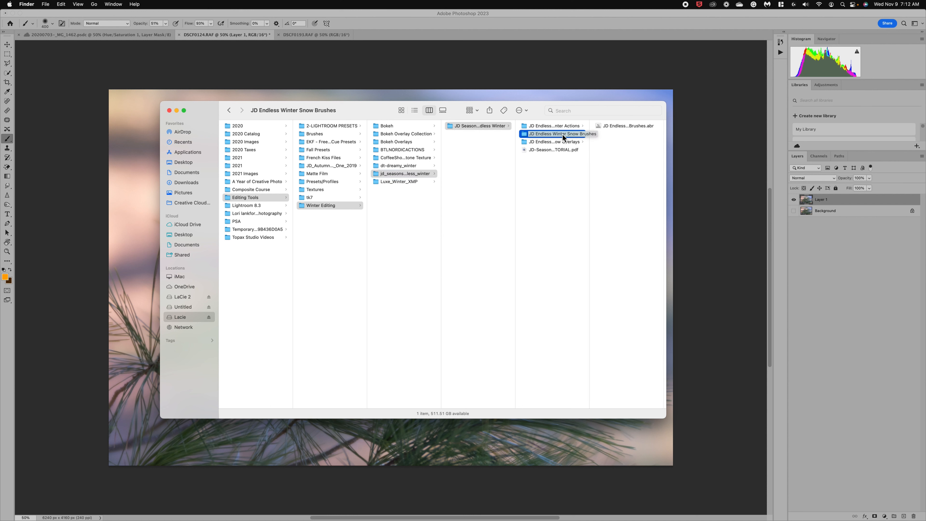
click(566, 142)
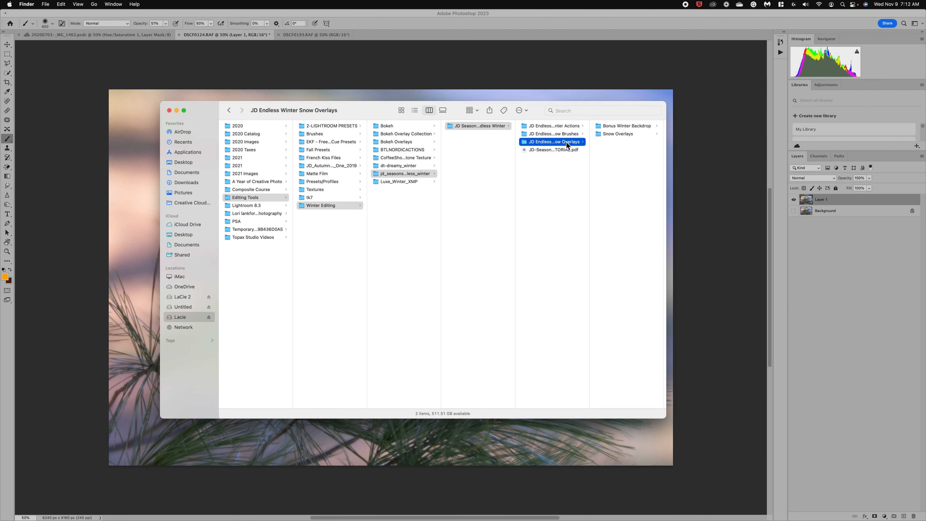
click(618, 135)
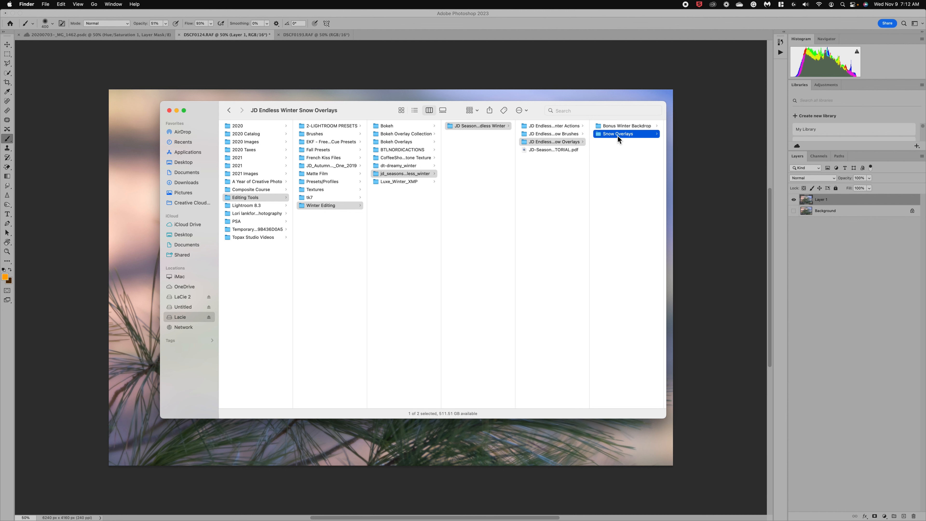
click(618, 133)
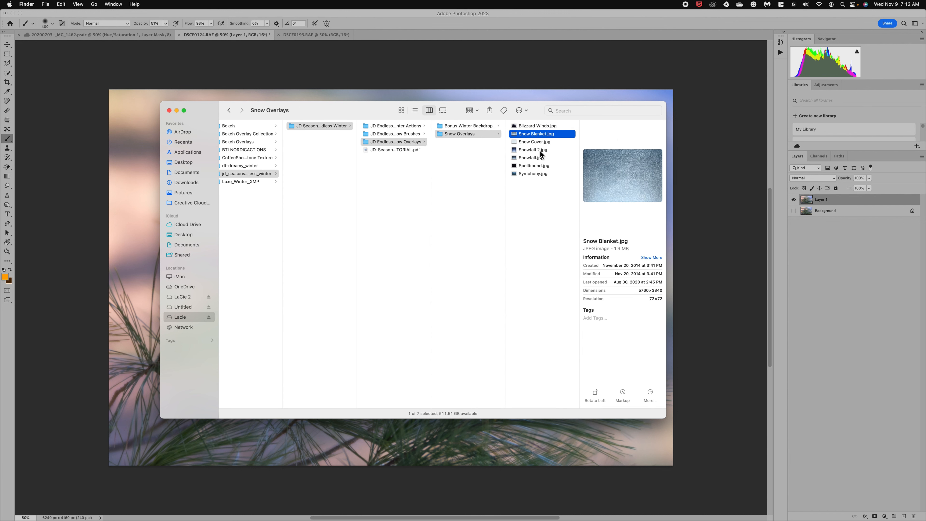
click(542, 150)
click(539, 127)
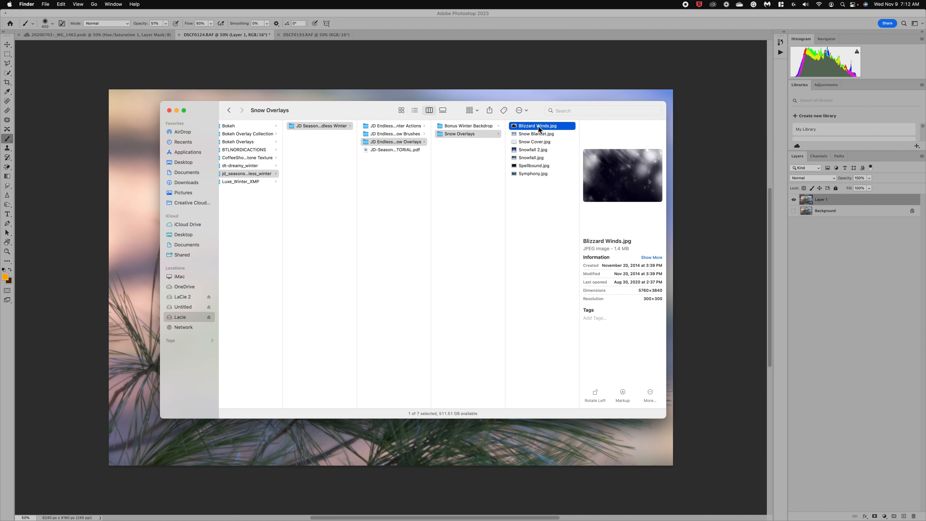
click(457, 126)
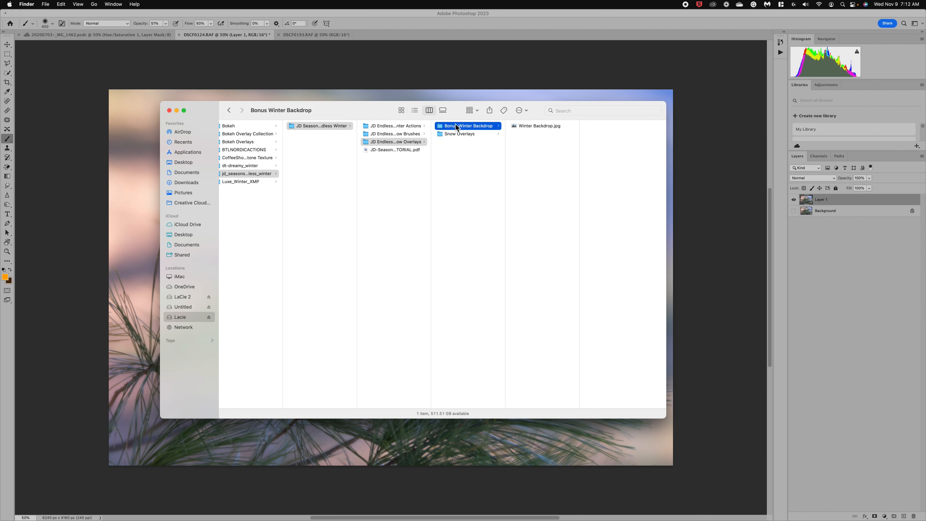
click(530, 127)
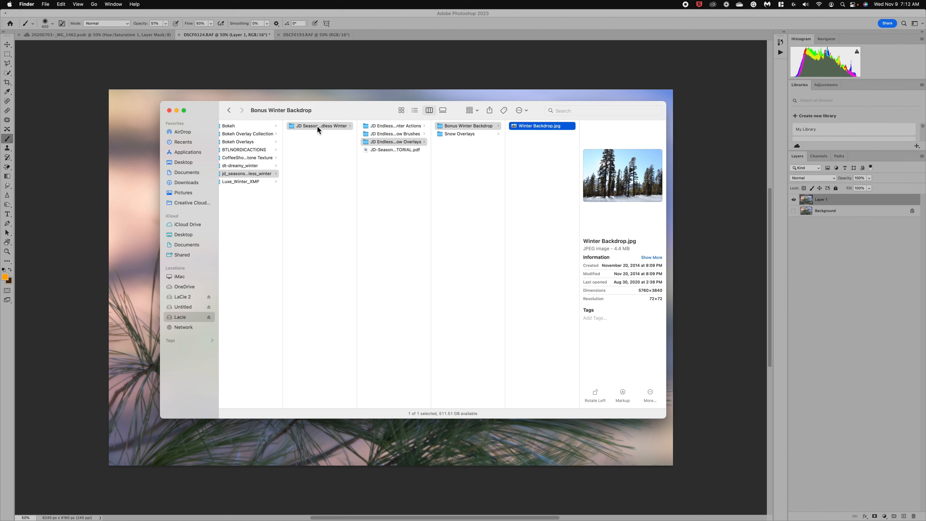
Step: Look at the Luxe_Winter_XMP and jd_seasons__endless_winter folders, leaving their names unchanged
scroll(317, 126, left, 5)
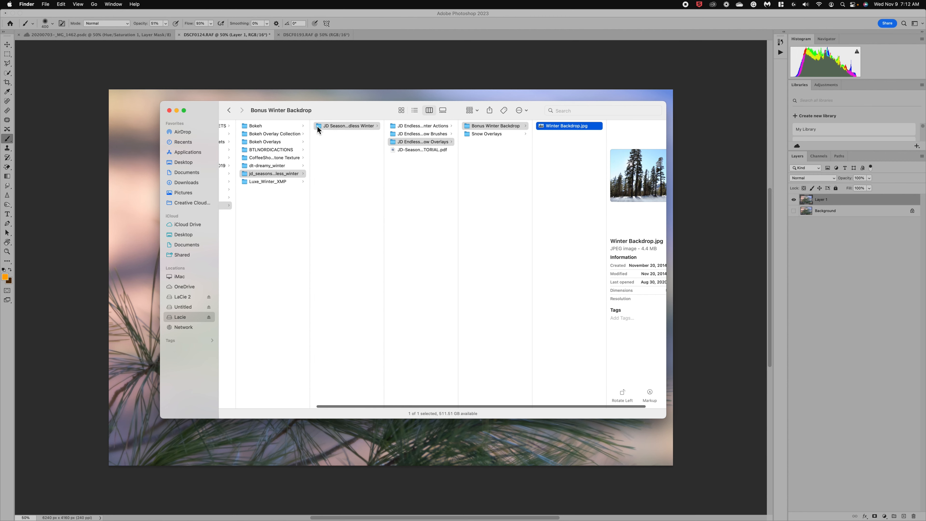
scroll(318, 129, left, 2)
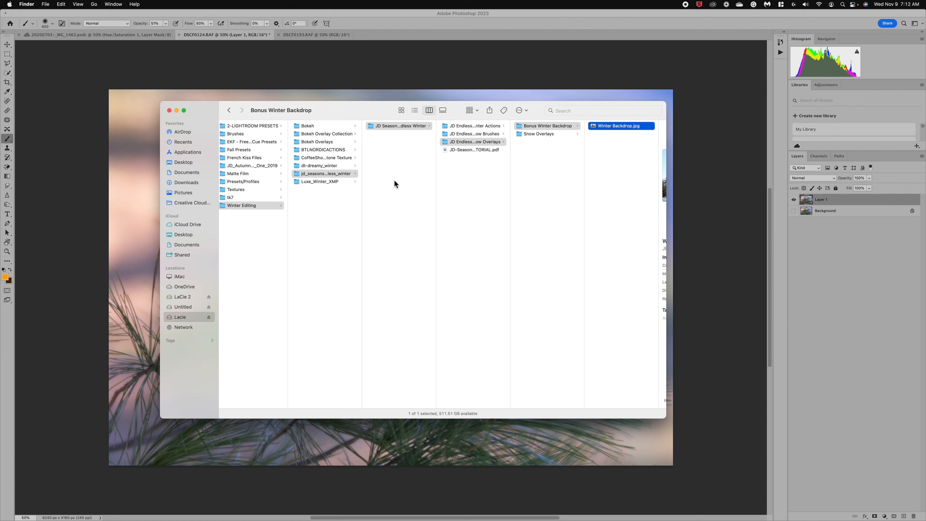
click(310, 183)
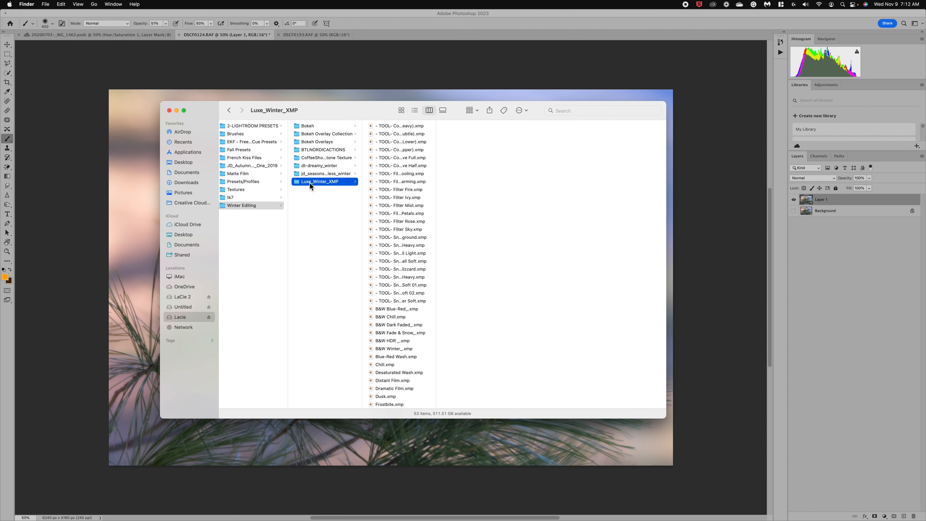
click(310, 182)
click(312, 175)
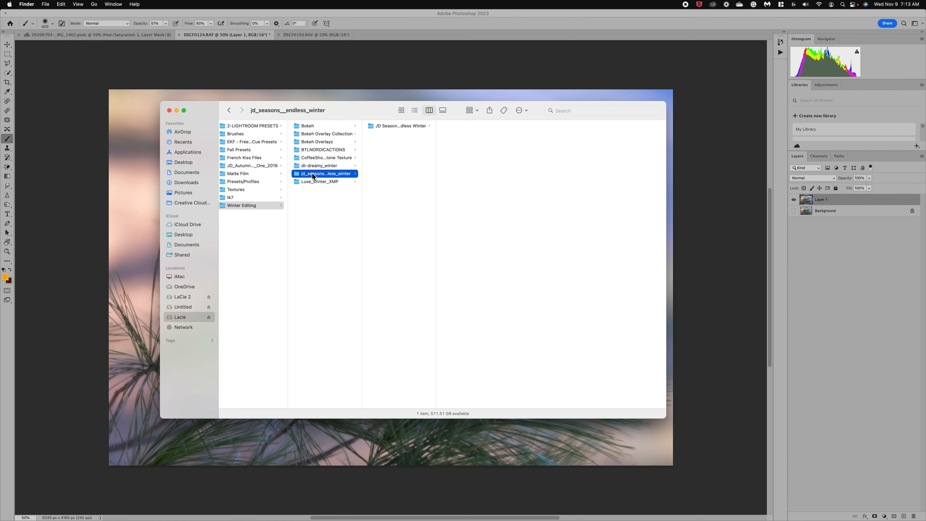
click(313, 175)
key(Return)
Step: Move the Finder window right and preview the CoffeeShop Winter Stone Texture image
drag(344, 113, 538, 107)
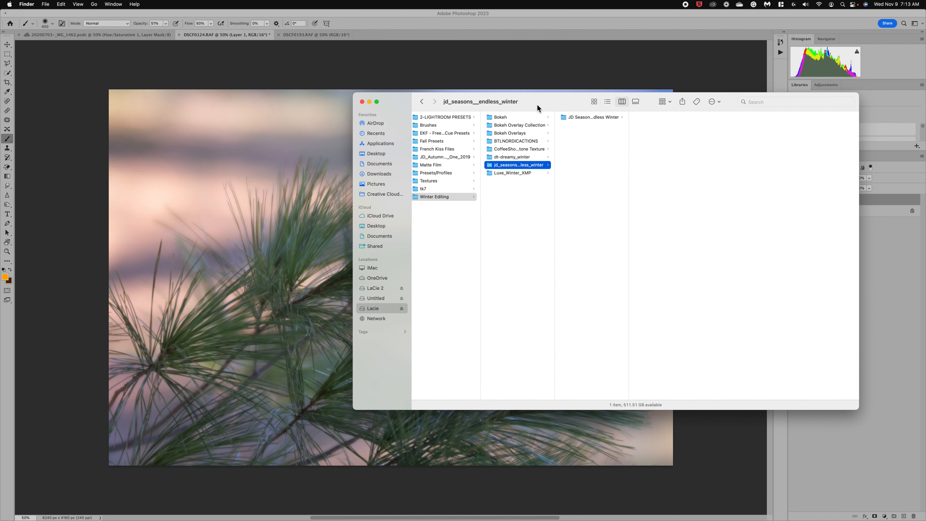
click(533, 150)
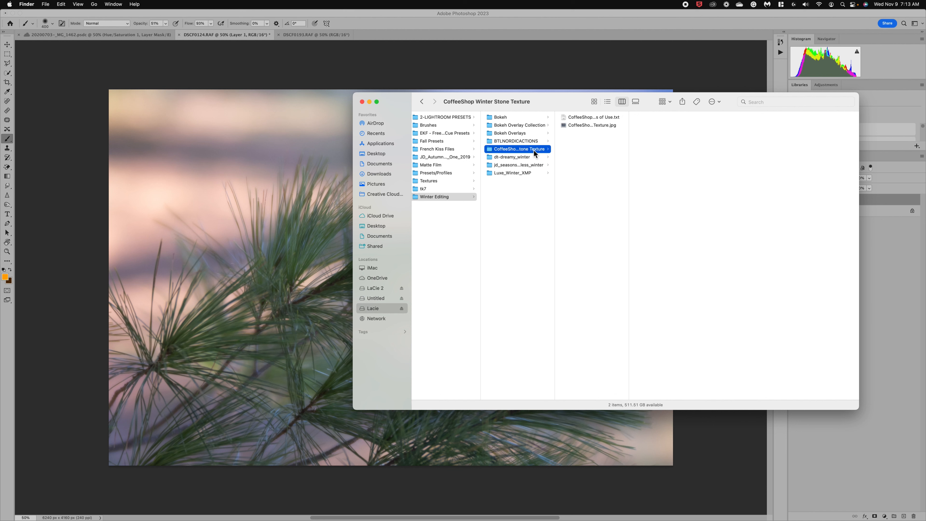
click(592, 126)
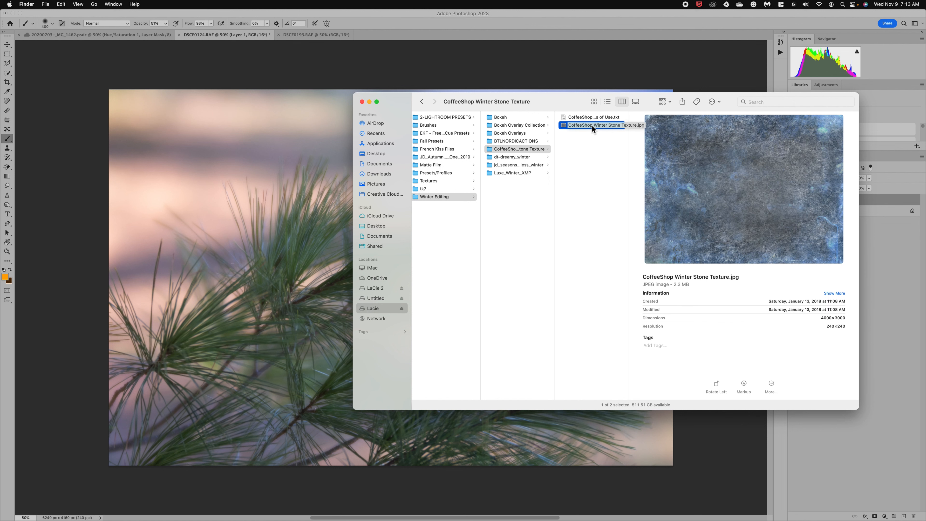
Step: Place the stone texture image over the pine photo, stretched to cover all four edges
drag(602, 126, 266, 166)
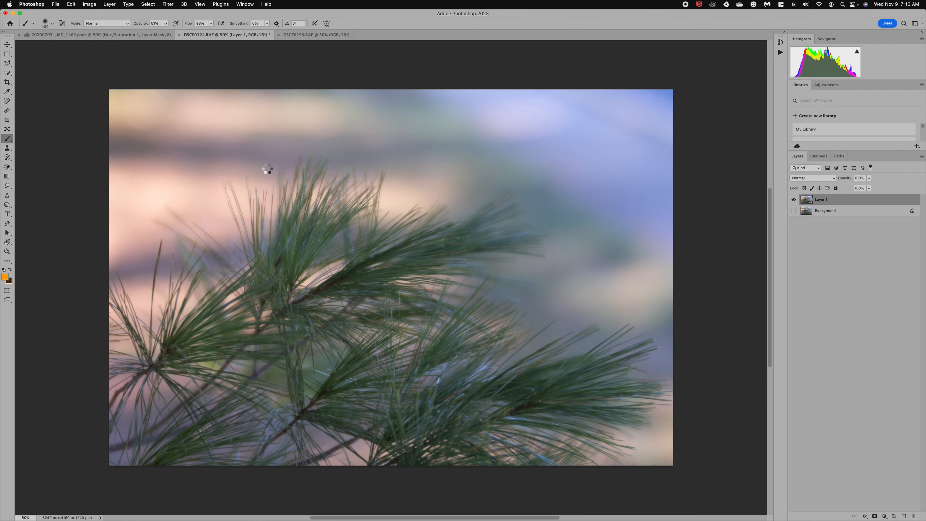
drag(392, 139, 386, 83)
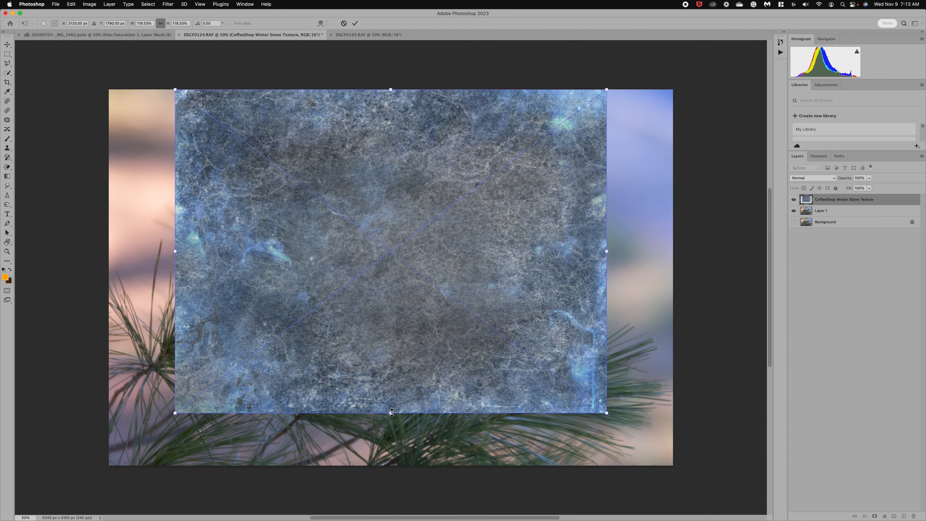
drag(390, 414, 420, 465)
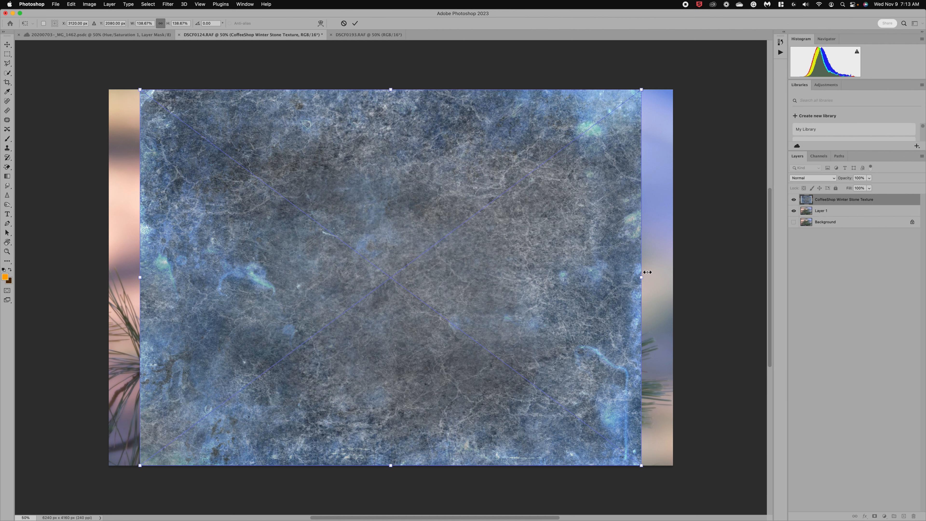
drag(642, 276, 676, 272)
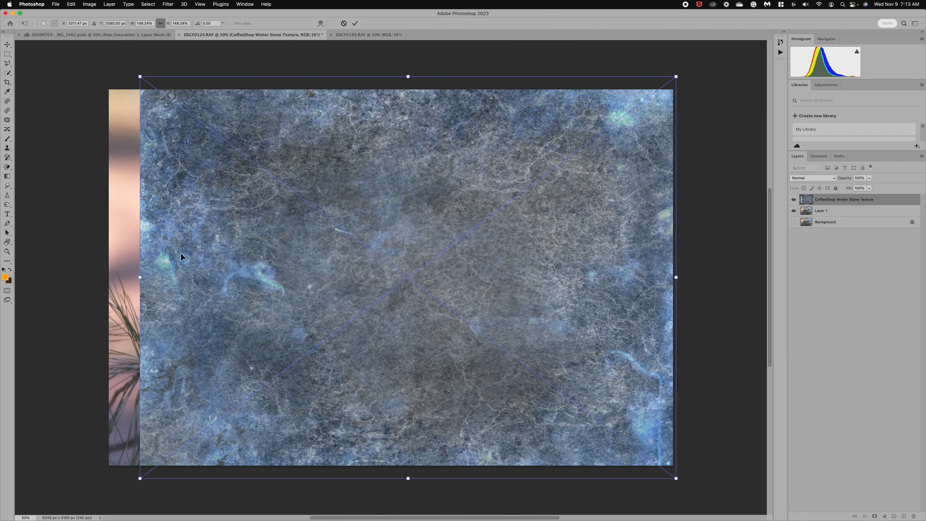
drag(140, 277, 109, 277)
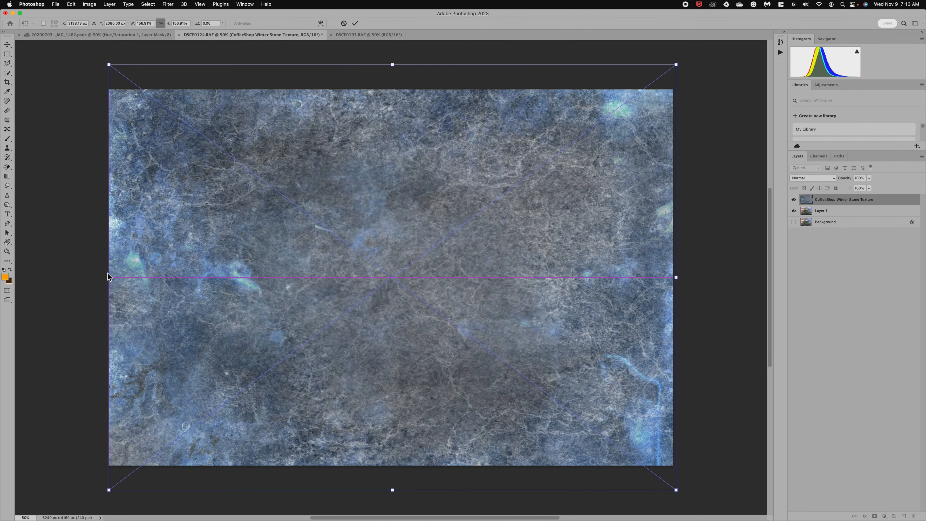
key(Return)
key(b)
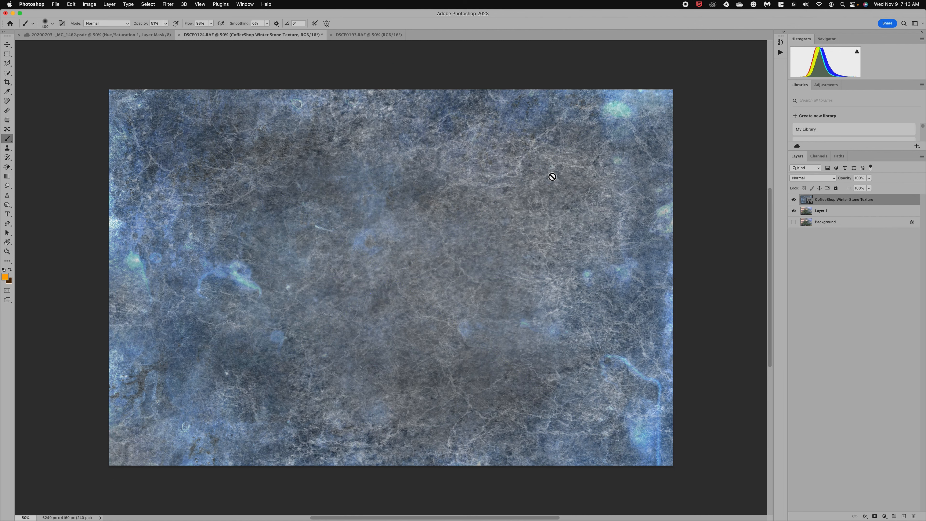
Step: Set the texture layer to Soft Light blending at 47% opacity
click(833, 178)
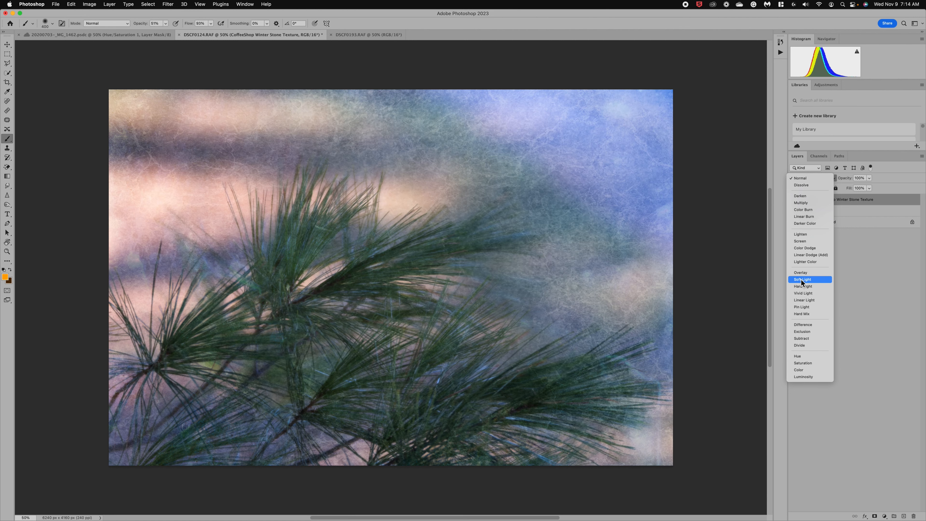
click(802, 280)
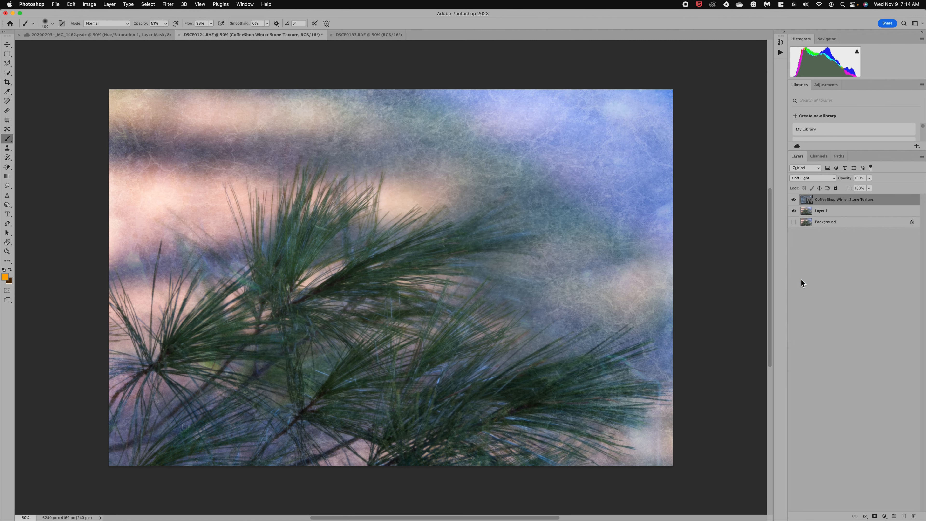
click(870, 178)
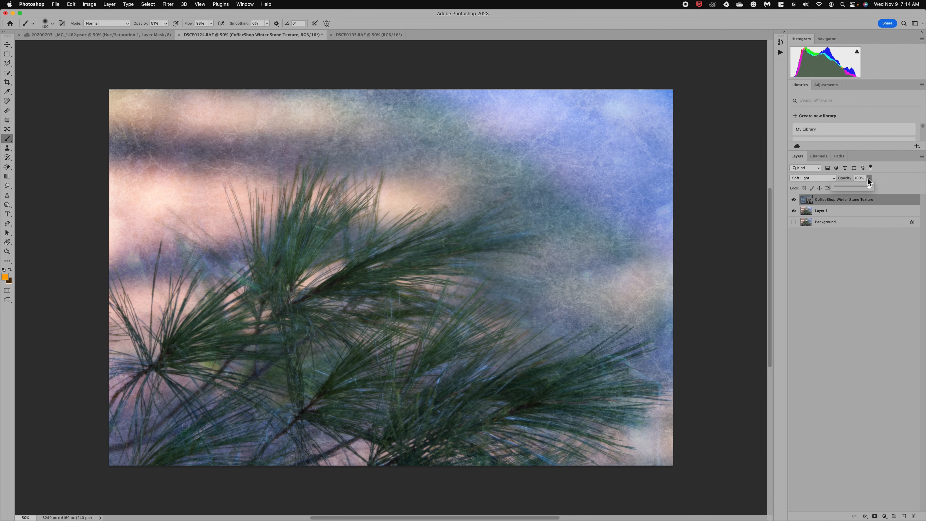
click(856, 186)
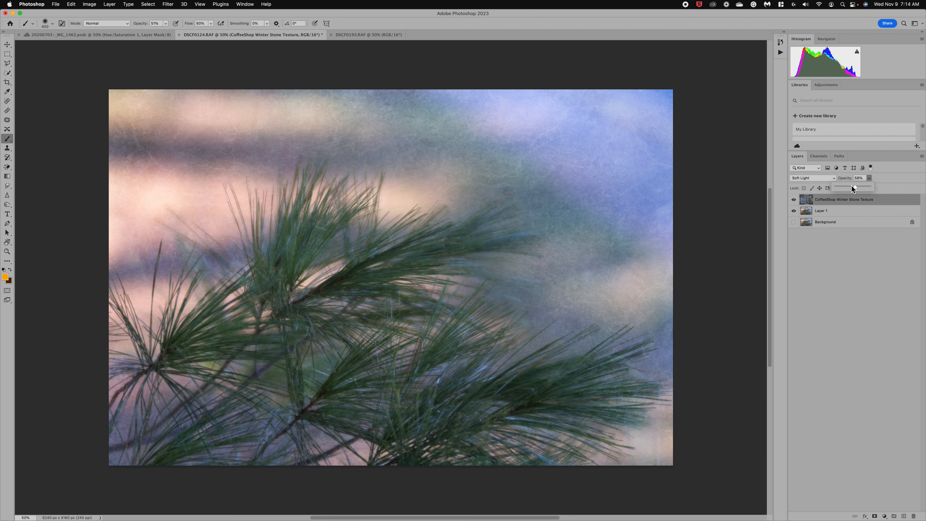
drag(852, 186, 852, 187)
Step: Add a layer mask to the texture and set up a black Soft Round brush at 100% flow
click(875, 516)
key(d)
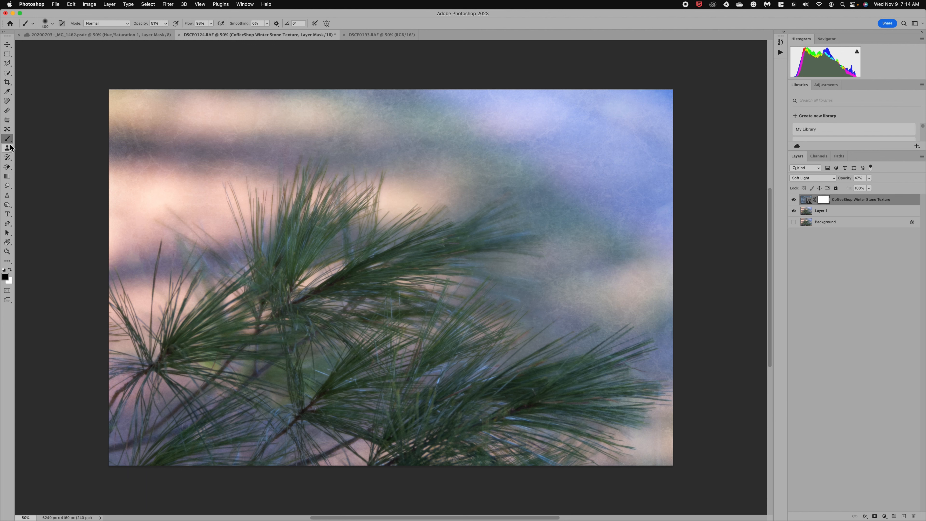
click(52, 24)
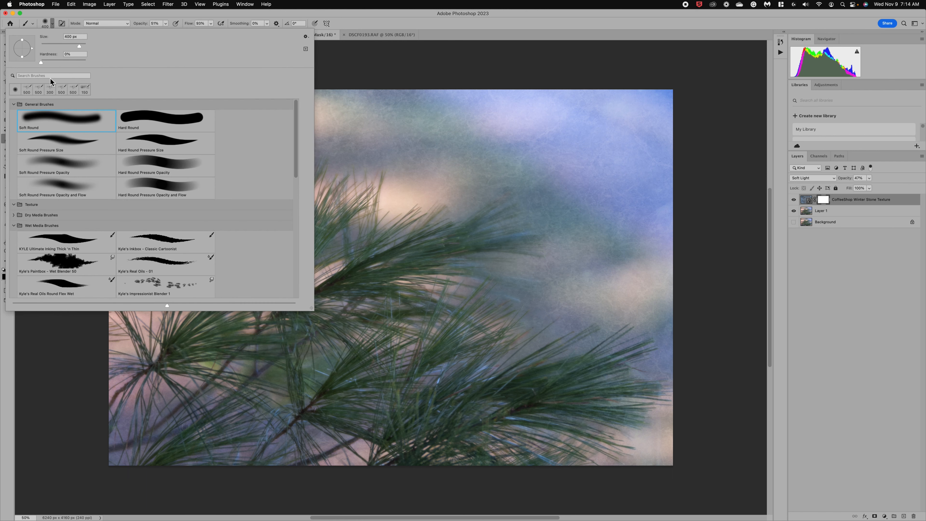
click(50, 119)
click(365, 69)
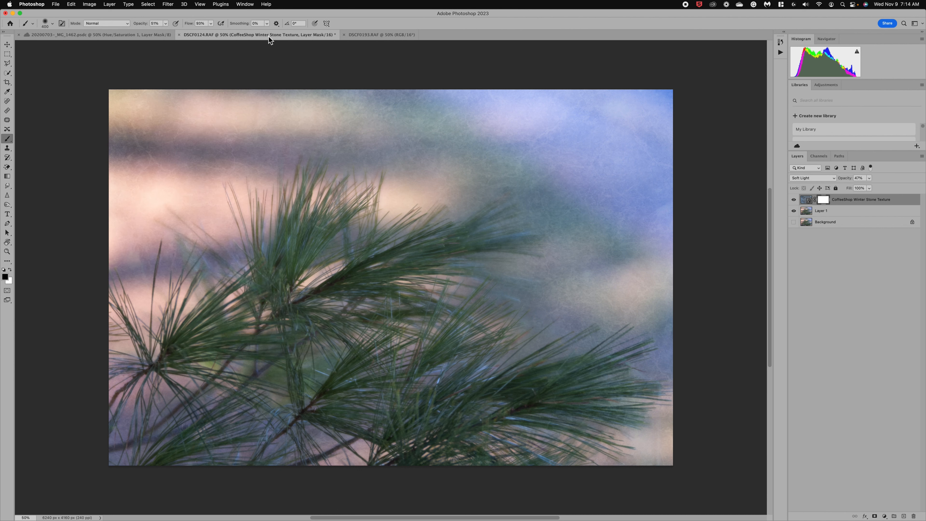
click(210, 23)
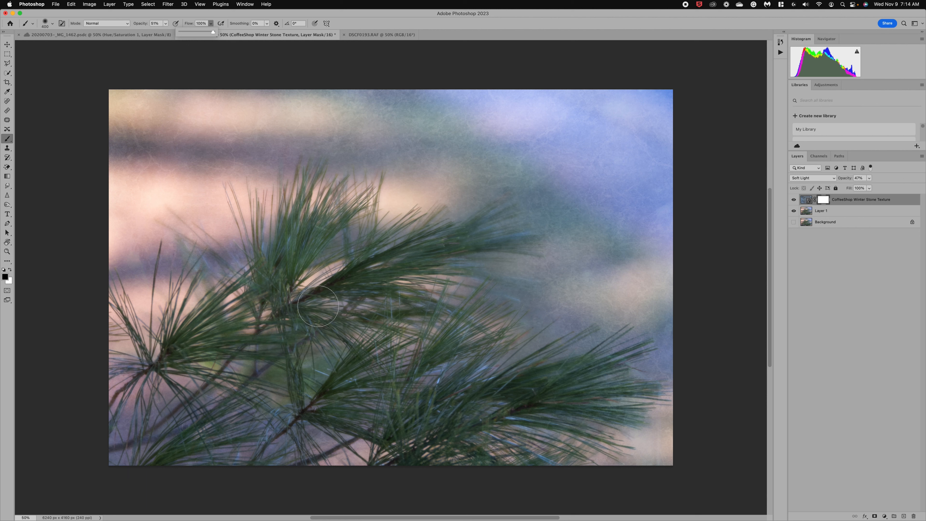
click(318, 306)
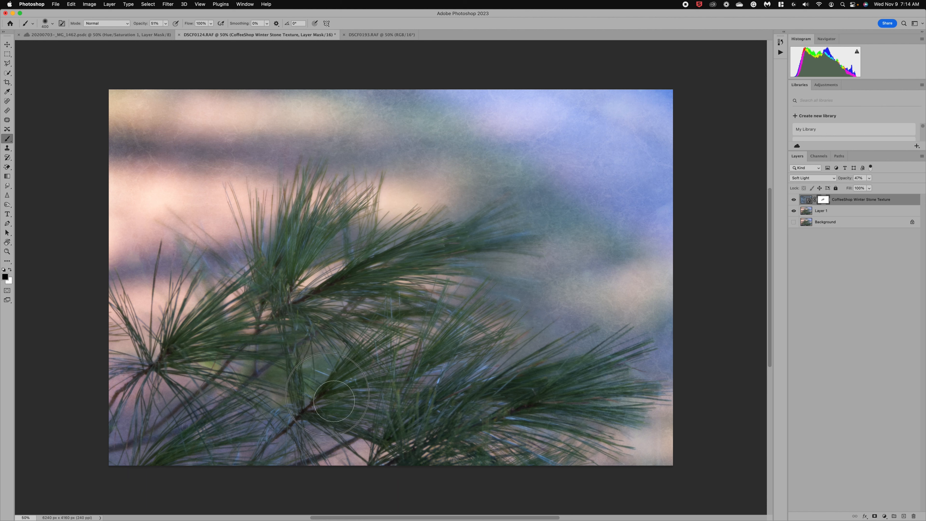
Step: Paint the mask black over the lower-right, centre-right and left branch needles
drag(373, 390, 381, 395)
mouse_move(422, 442)
mouse_down()
mouse_move(522, 404)
mouse_move(488, 420)
mouse_move(570, 404)
mouse_move(629, 406)
mouse_move(409, 387)
mouse_move(459, 328)
mouse_move(384, 324)
mouse_up()
mouse_move(223, 328)
mouse_down()
mouse_move(168, 350)
mouse_move(228, 308)
mouse_move(203, 306)
mouse_move(279, 323)
mouse_move(317, 350)
mouse_up()
mouse_move(306, 261)
mouse_down()
mouse_move(285, 271)
mouse_move(271, 238)
mouse_move(290, 265)
mouse_move(352, 193)
mouse_move(333, 225)
mouse_up()
right_click(282, 269)
click(278, 278)
Step: Raise brush opacity to 92% and mask the texture off the lower needles
click(166, 23)
click(178, 31)
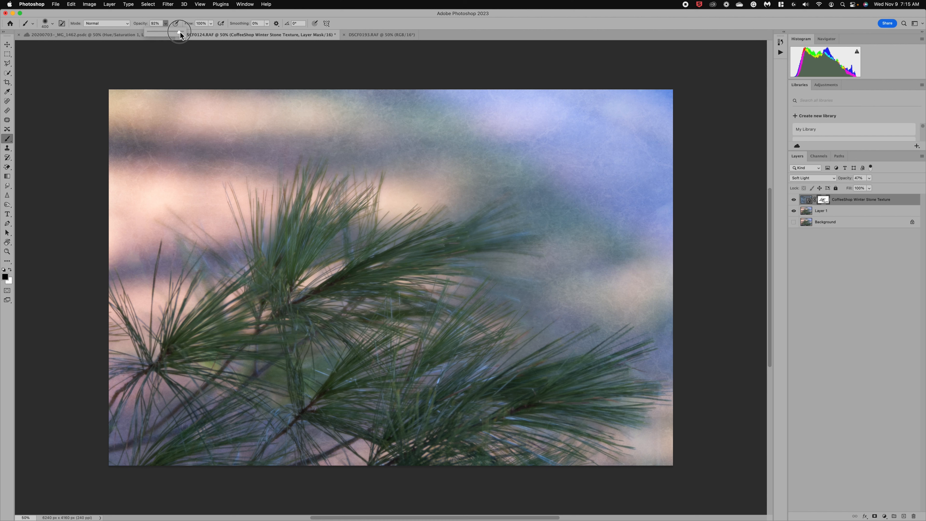
click(302, 307)
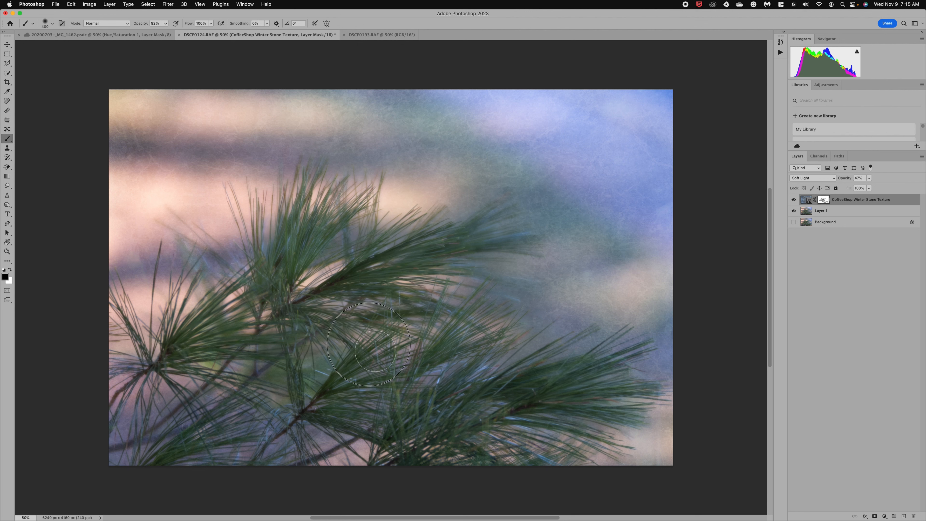
mouse_move(370, 376)
mouse_down()
mouse_move(342, 405)
mouse_move(361, 410)
mouse_move(415, 383)
mouse_move(449, 348)
mouse_up()
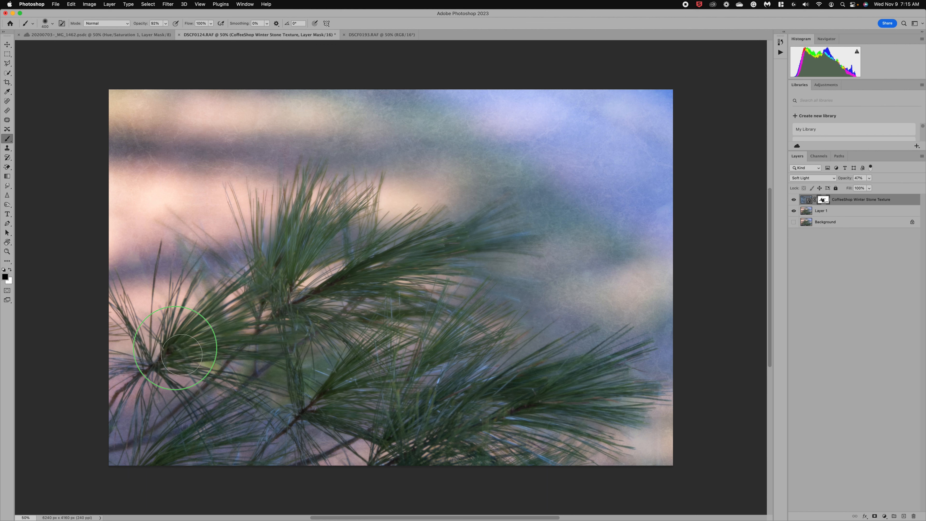
right_click(206, 330)
click(165, 349)
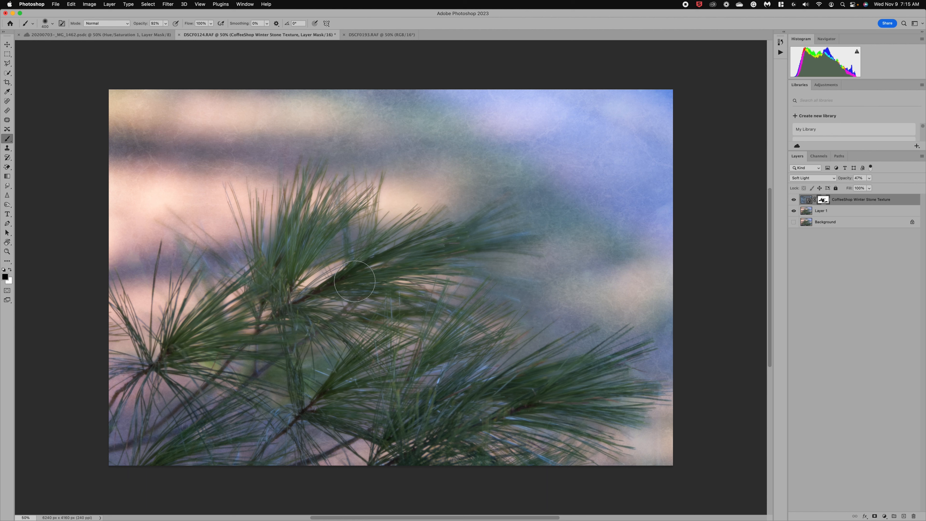
Step: Hide the stone texture layer, then preview dt-dreamy_winter overlays in Finder and select DT-Snow-Medium.jpg
click(794, 200)
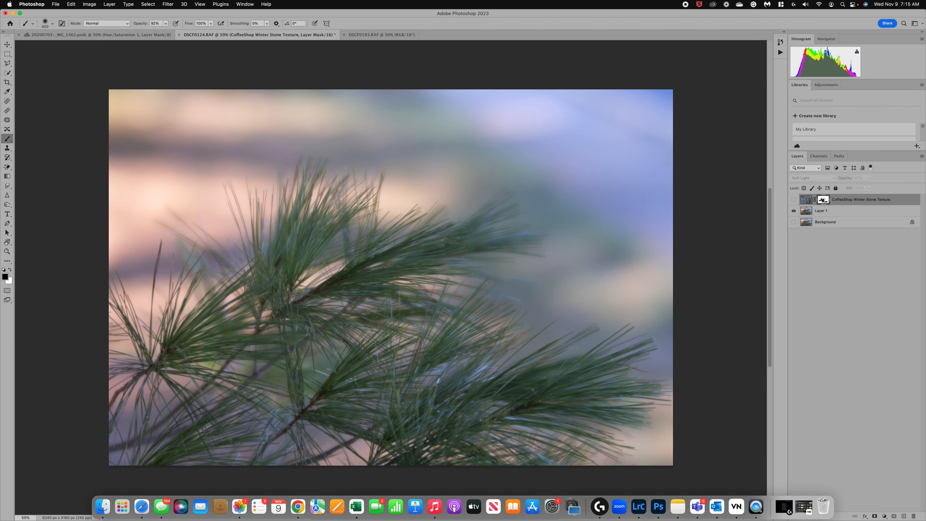
click(108, 509)
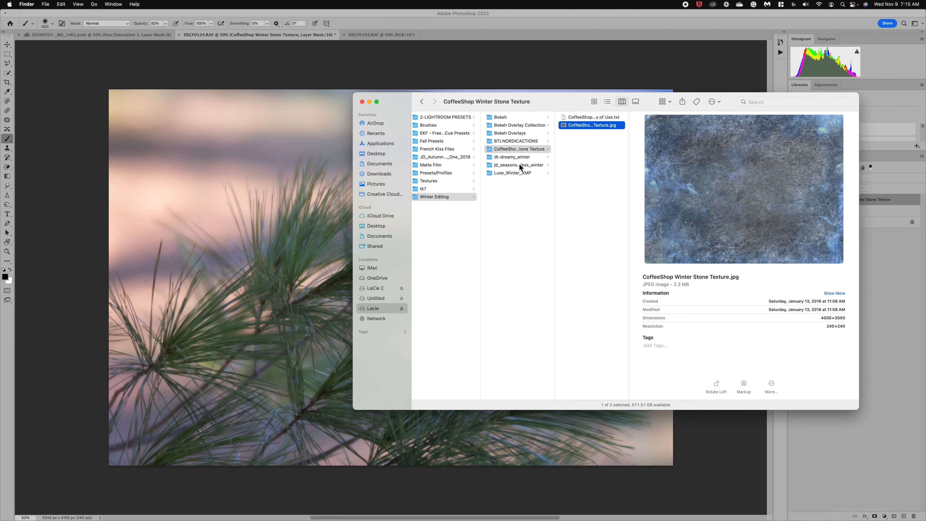
click(515, 157)
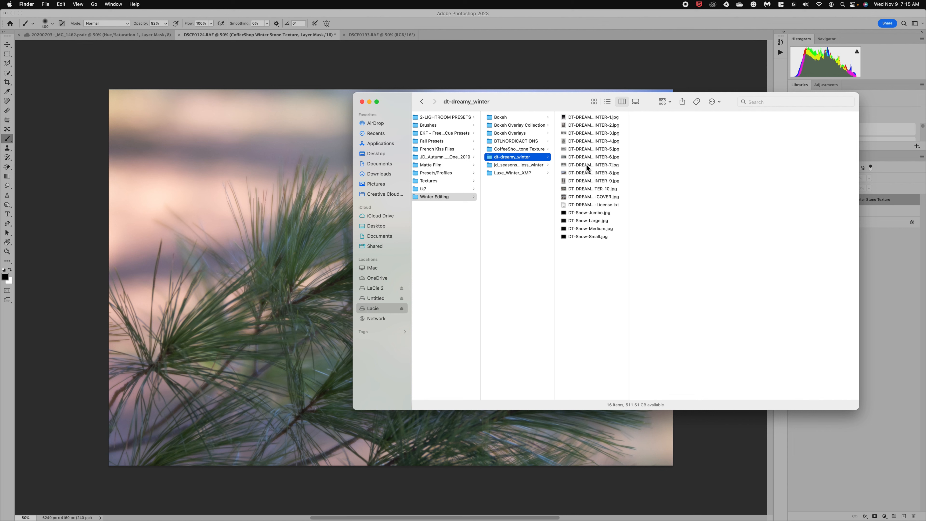
click(587, 166)
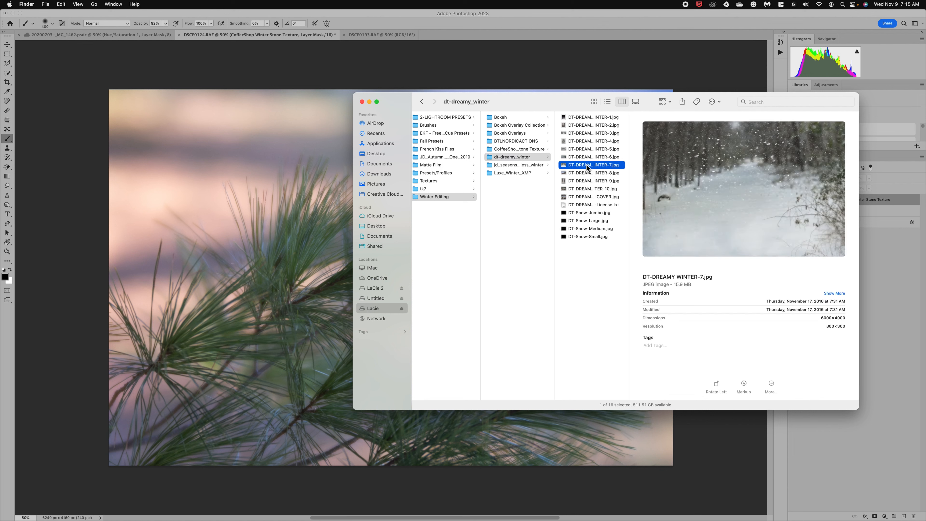
click(582, 199)
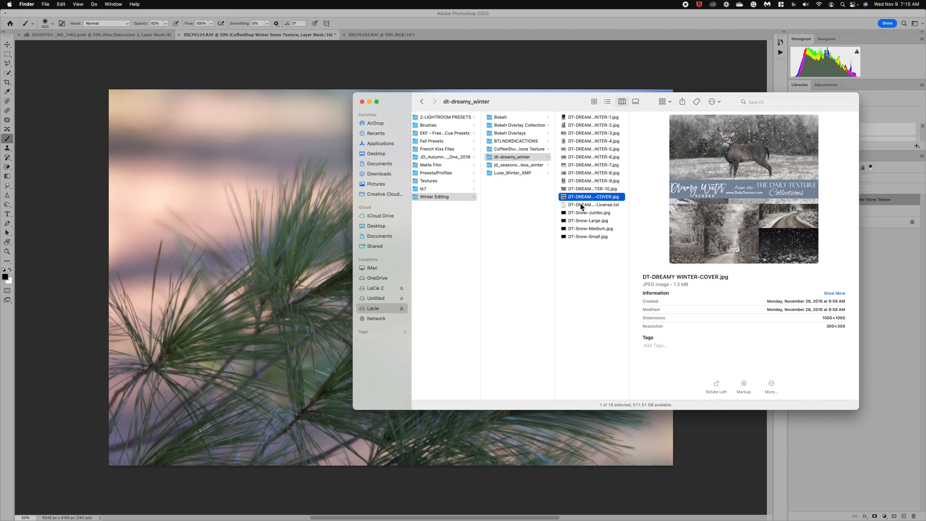
click(579, 214)
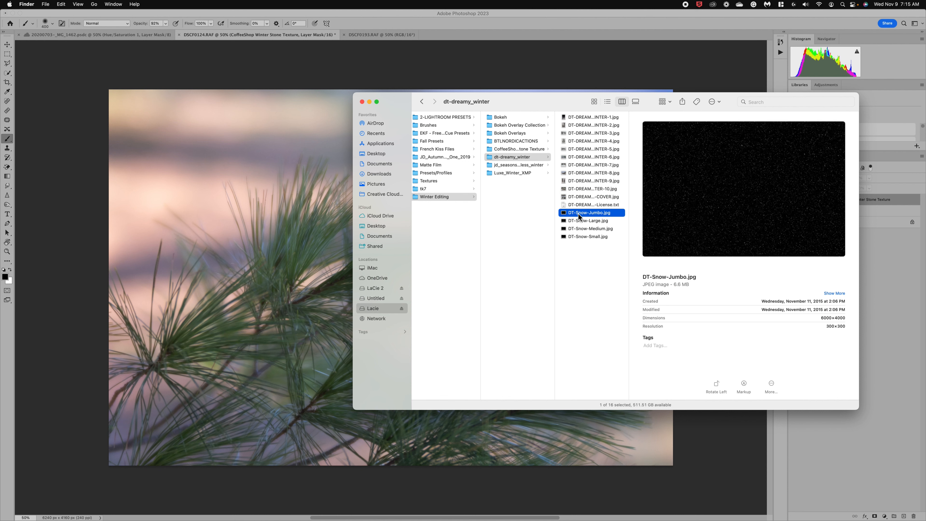
click(583, 230)
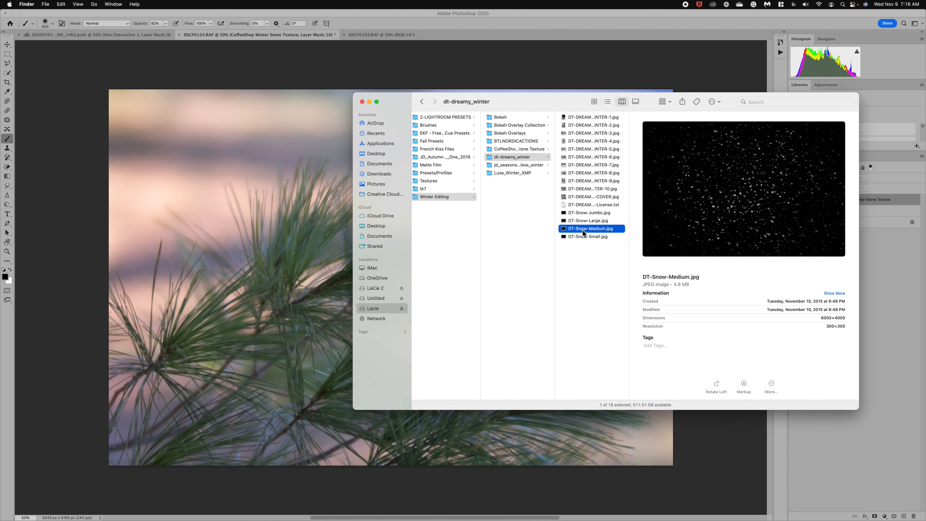
click(598, 238)
click(611, 230)
Step: Place DT-Snow-Medium.jpg on the pine photo, stretched to fill the canvas top to bottom
drag(611, 229, 282, 219)
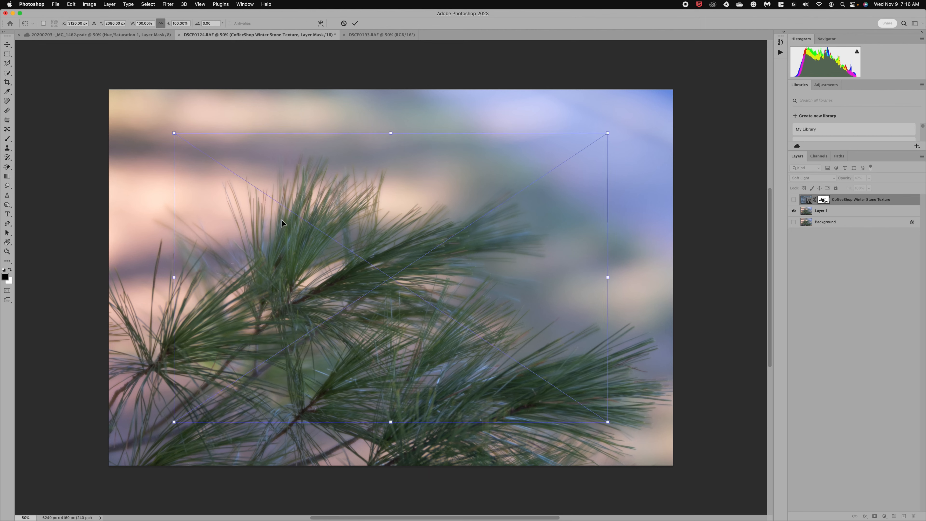
drag(400, 134, 399, 89)
drag(390, 422, 390, 469)
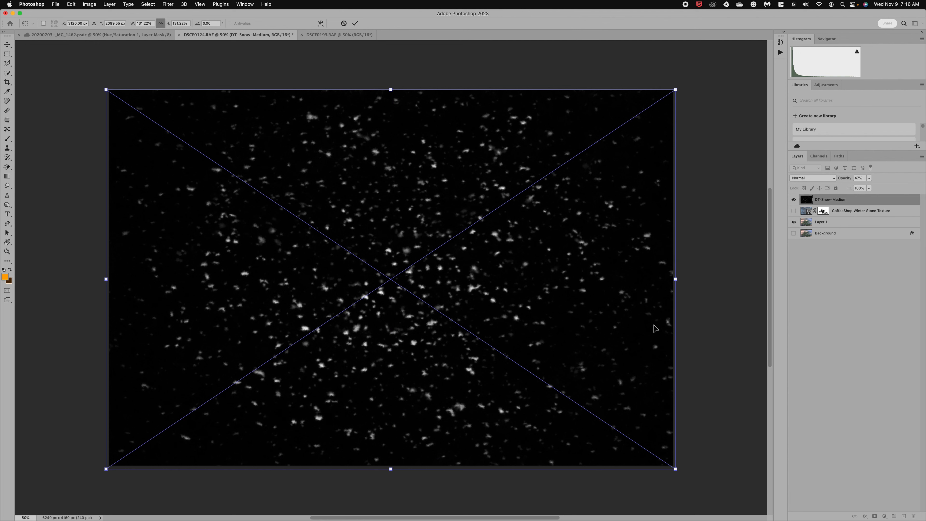
key(Return)
key(b)
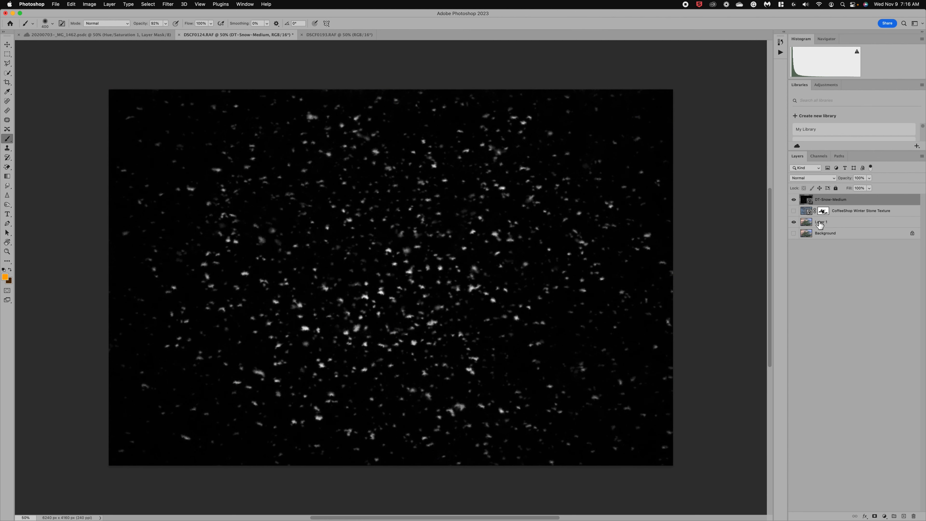
Step: Set the snow layer to Screen blending at 71% opacity
click(836, 181)
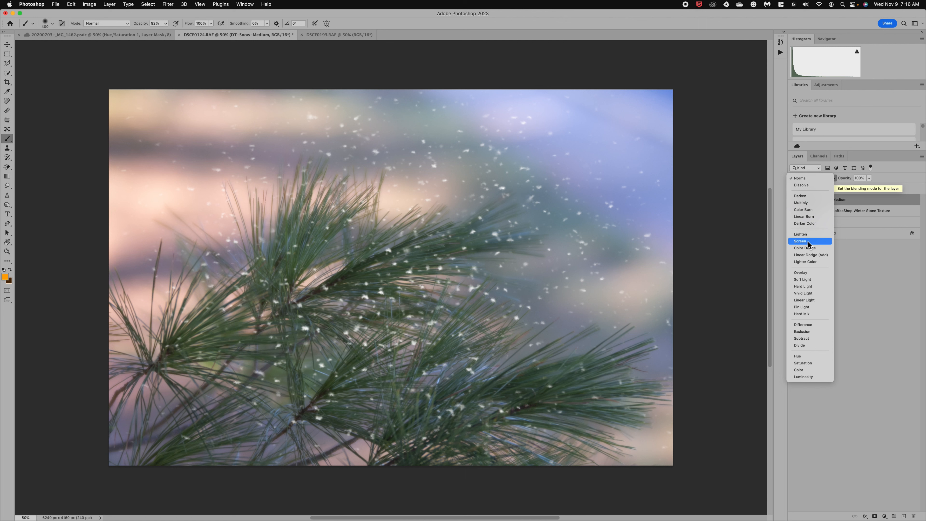
click(808, 242)
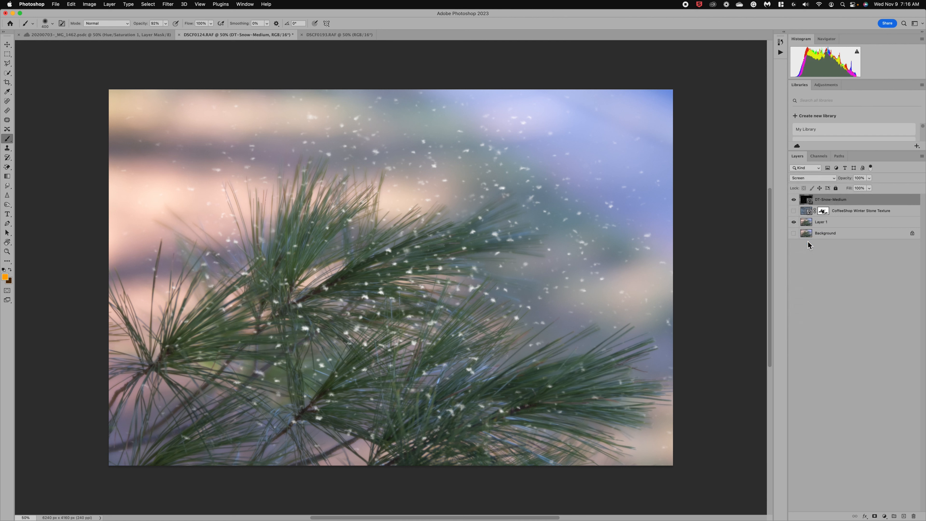
click(870, 178)
drag(857, 187, 860, 187)
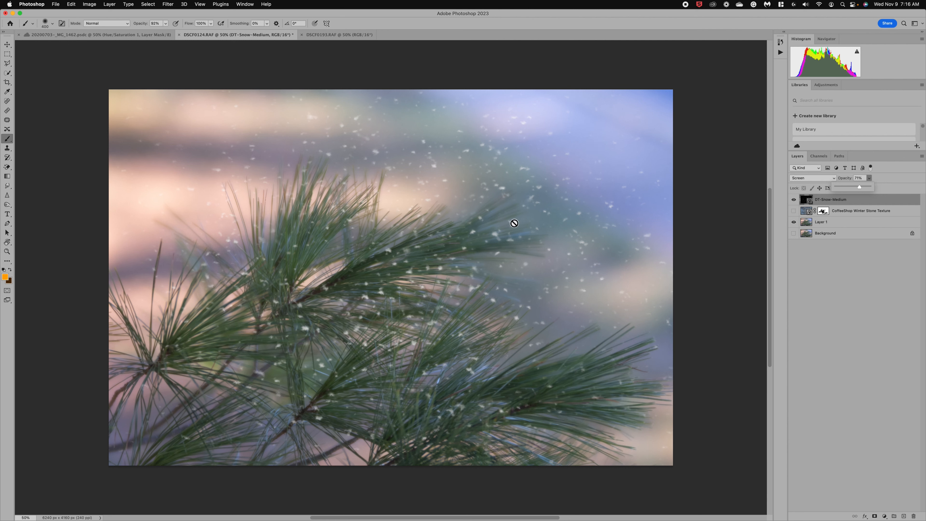
Step: Shift the snow layer up and left and enlarge it to about 150%
key(super+t)
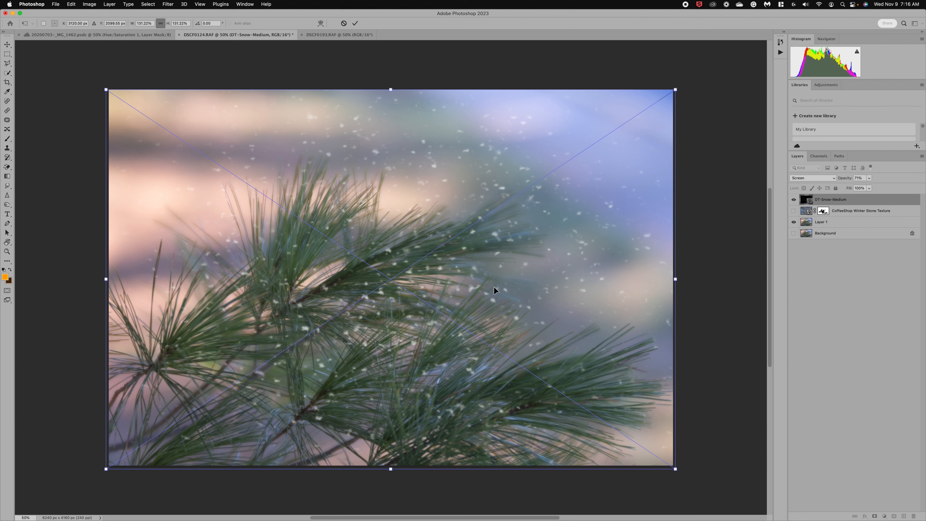
drag(494, 287, 424, 287)
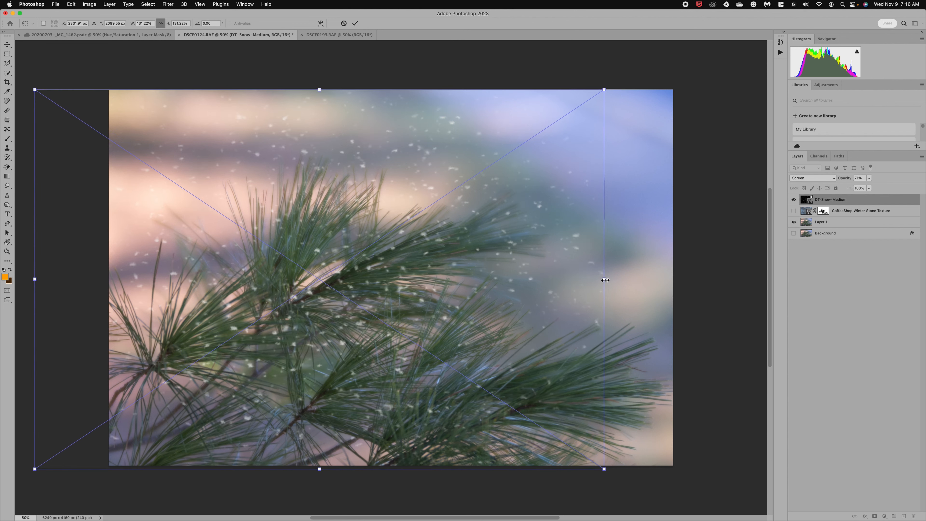
drag(606, 280, 683, 286)
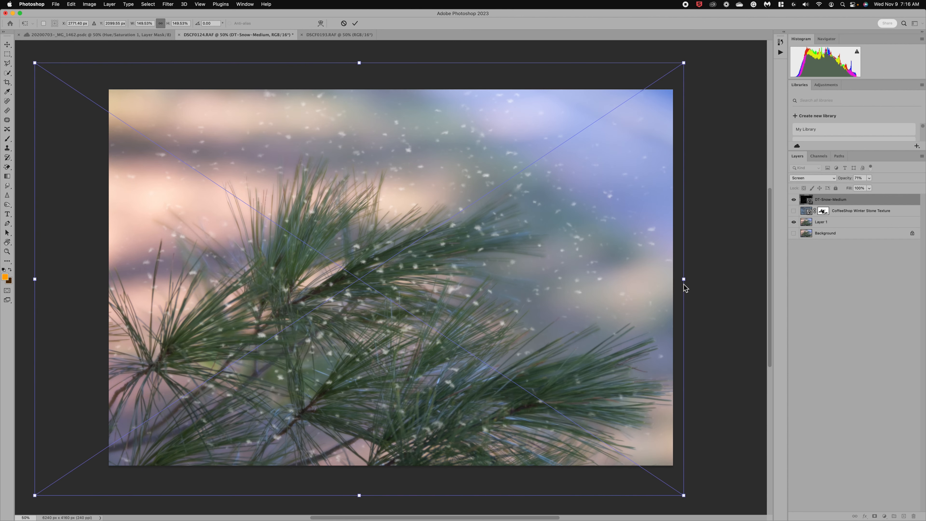
key(Return)
key(b)
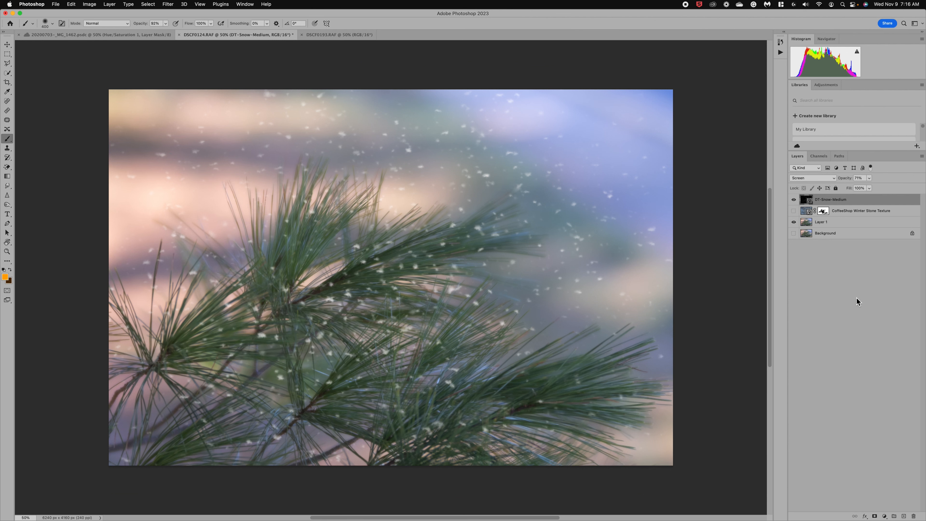
Step: Mask DT-Snow-Medium and paint it at 90% brush opacity to clear snowflakes from the lower needles
click(875, 516)
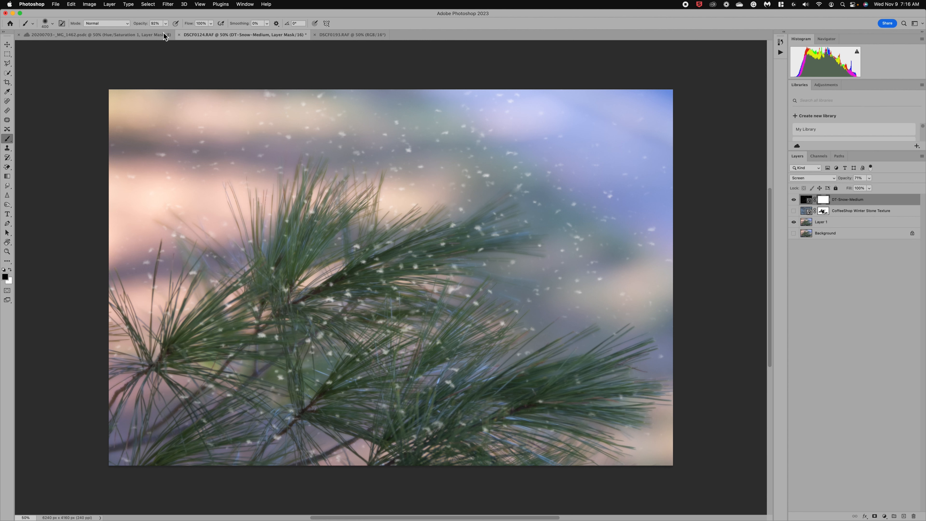
click(166, 23)
drag(168, 31, 166, 34)
click(286, 296)
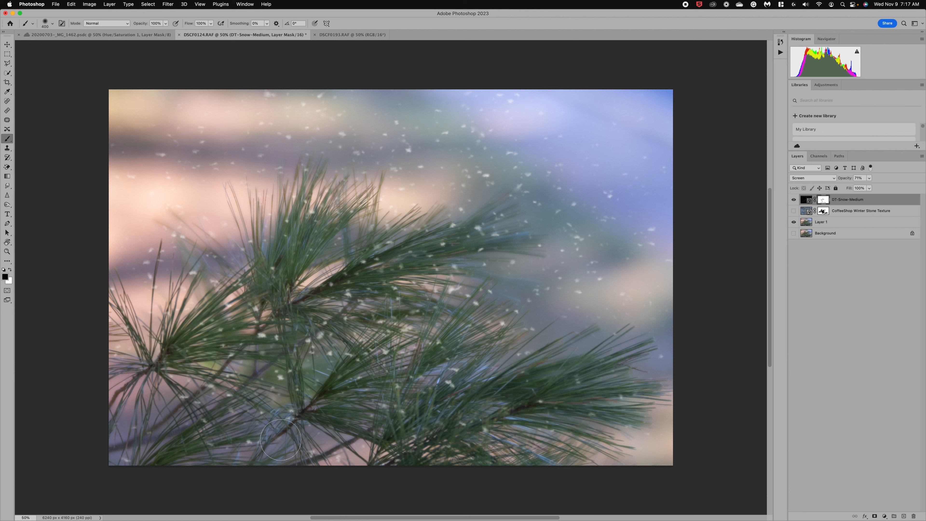
drag(284, 388, 271, 352)
mouse_move(142, 511)
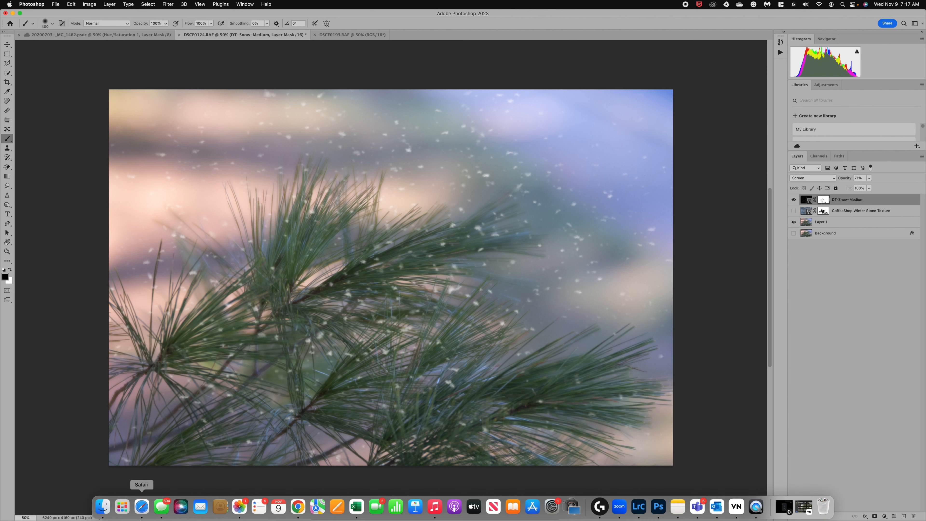
Step: Drag Bokeh BLue.jpg from Finder's Bokeh Overlays folder onto the pine photo, shifted up and left
click(103, 506)
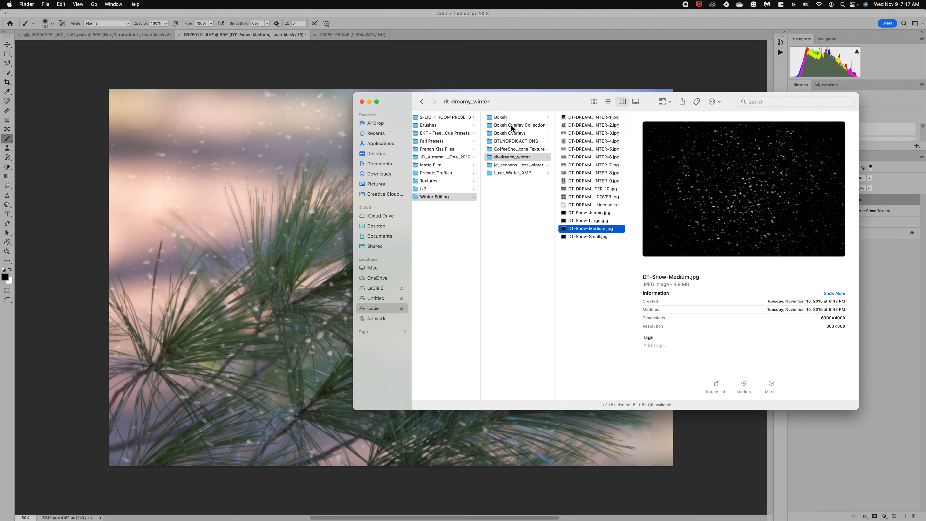
click(508, 132)
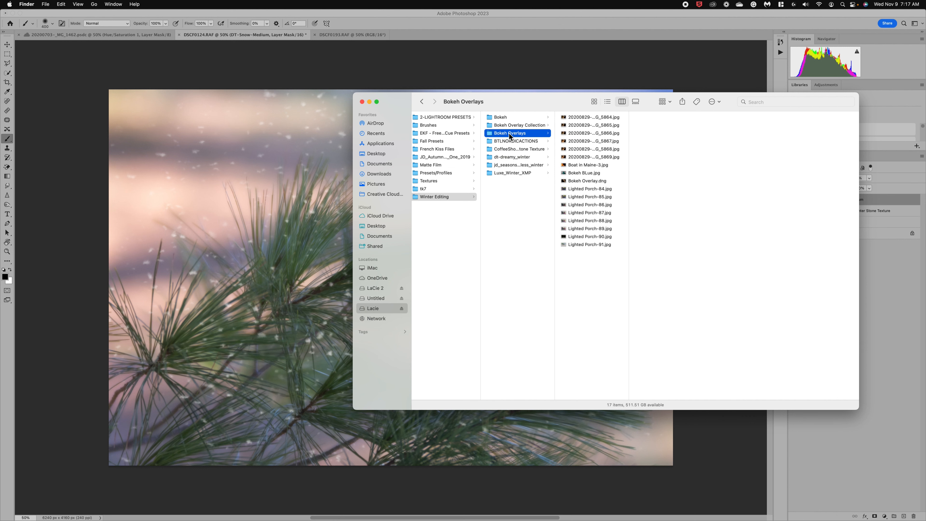
click(595, 172)
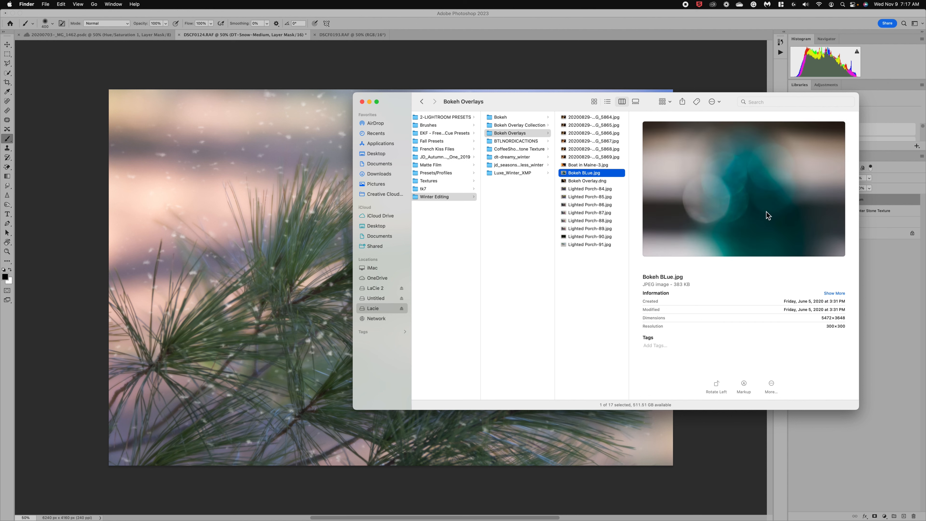
drag(775, 219, 292, 239)
drag(330, 268, 164, 192)
Step: Scale the Bokeh BLue overlay to about 115%, rotate it about -11°, nudge it down and commit
drag(424, 326, 484, 366)
drag(434, 279, 423, 249)
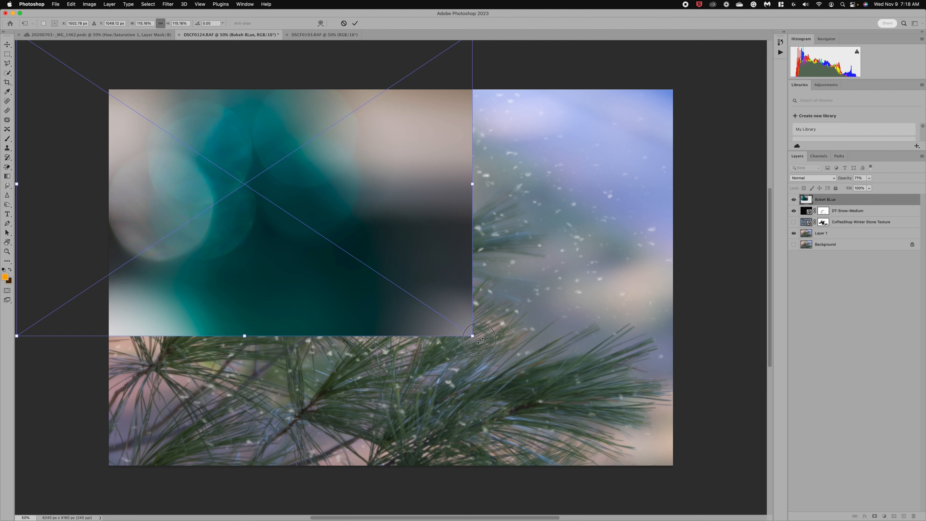
drag(480, 339, 512, 300)
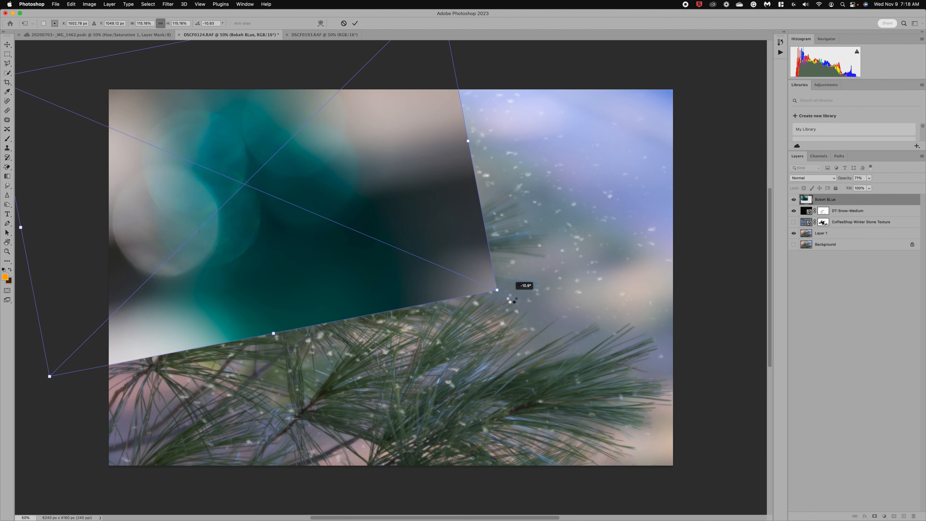
drag(315, 243, 315, 246)
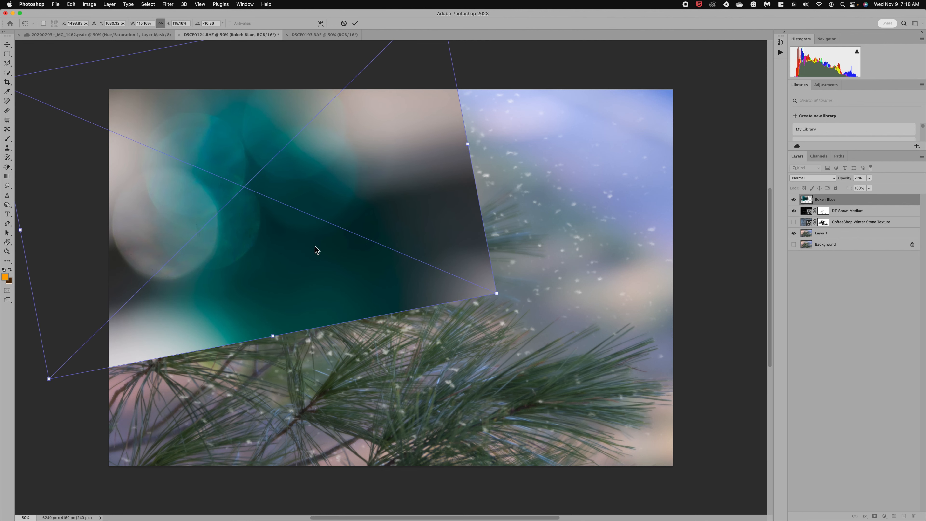
key(Return)
Step: Set the Bokeh BLue layer to 73% opacity and add a layer mask
key(b)
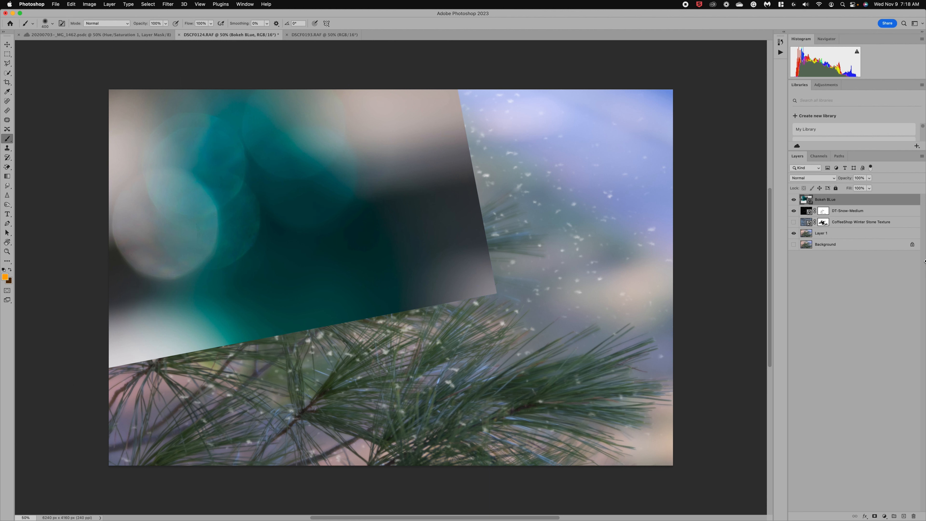
click(869, 178)
drag(857, 186, 861, 185)
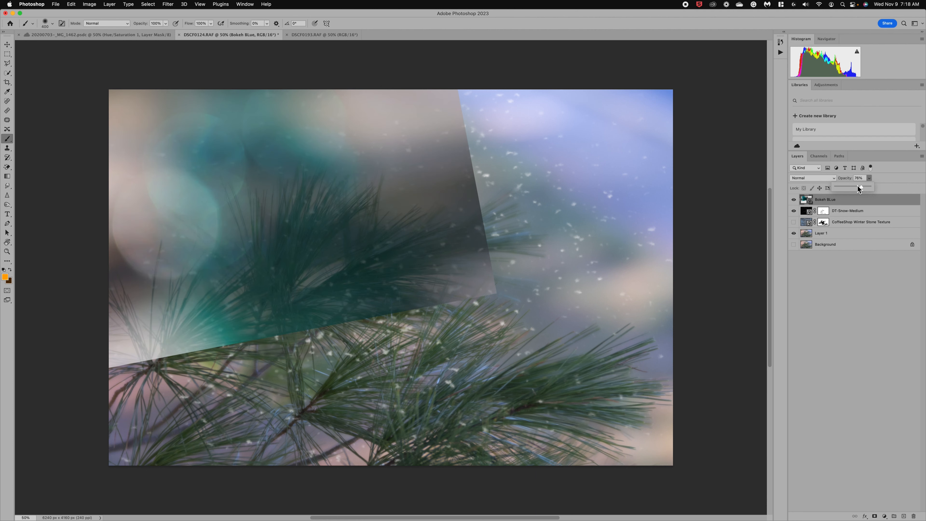
drag(858, 185, 862, 186)
click(875, 516)
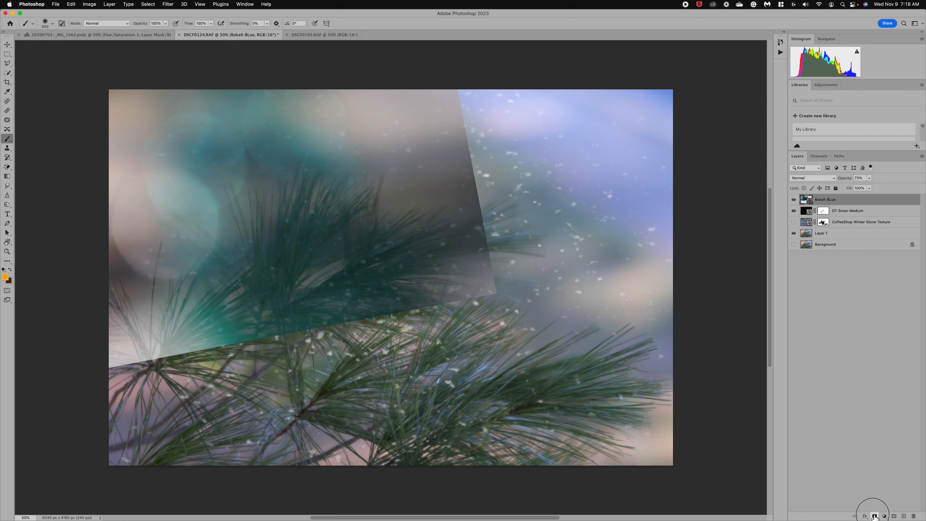
key(d)
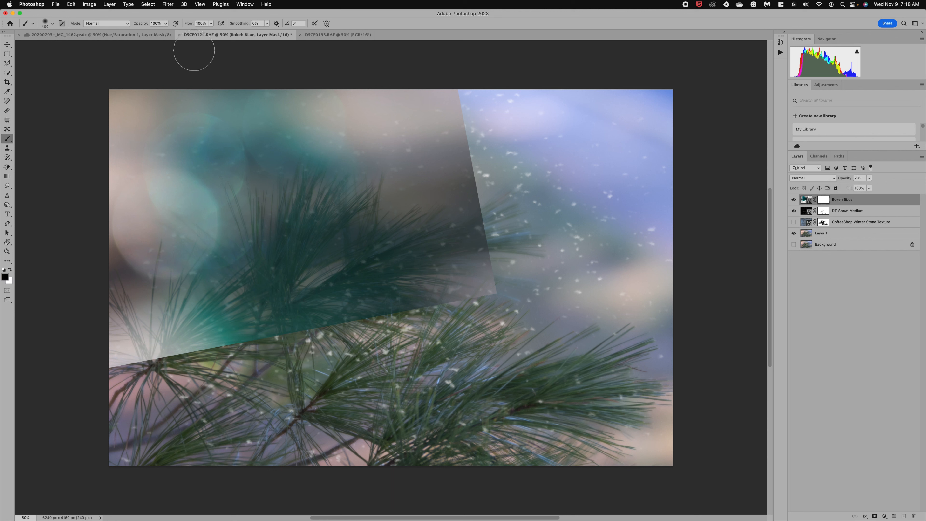
Step: Paint the mask with a 900 px brush to fade the edges and clear teal from the needles
click(166, 24)
mouse_move(119, 363)
mouse_down()
mouse_move(104, 368)
mouse_move(163, 361)
mouse_move(93, 372)
mouse_move(352, 310)
mouse_move(483, 294)
mouse_move(459, 182)
mouse_move(472, 148)
mouse_move(420, 93)
mouse_move(449, 98)
mouse_move(406, 99)
mouse_move(380, 203)
mouse_move(465, 155)
mouse_move(430, 252)
mouse_up()
key(bracketright)
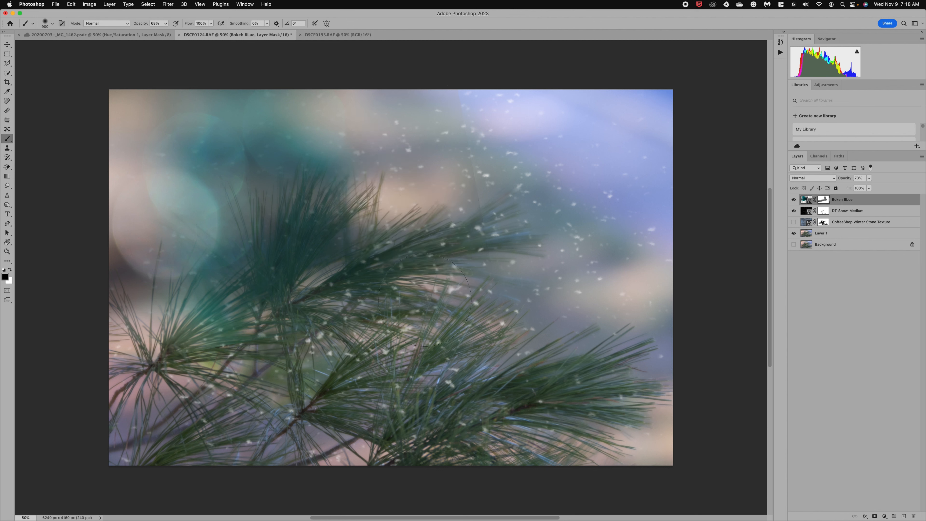
mouse_move(424, 299)
mouse_down()
mouse_move(487, 239)
mouse_move(473, 200)
mouse_move(504, 176)
mouse_move(462, 169)
mouse_up()
mouse_move(460, 112)
mouse_down()
mouse_move(460, 281)
mouse_move(486, 166)
mouse_move(501, 312)
mouse_move(489, 267)
mouse_up()
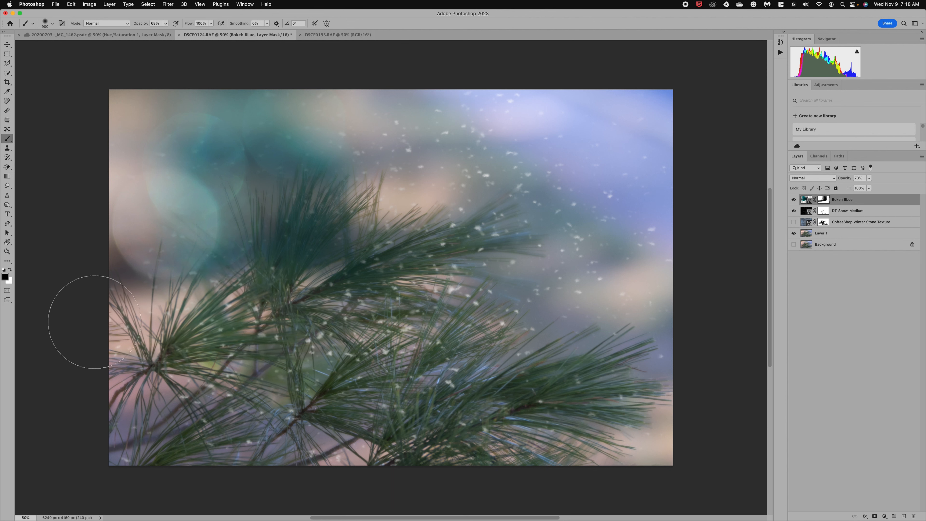
mouse_move(282, 268)
mouse_down()
mouse_move(303, 240)
mouse_move(332, 224)
mouse_move(372, 236)
mouse_move(416, 219)
mouse_up()
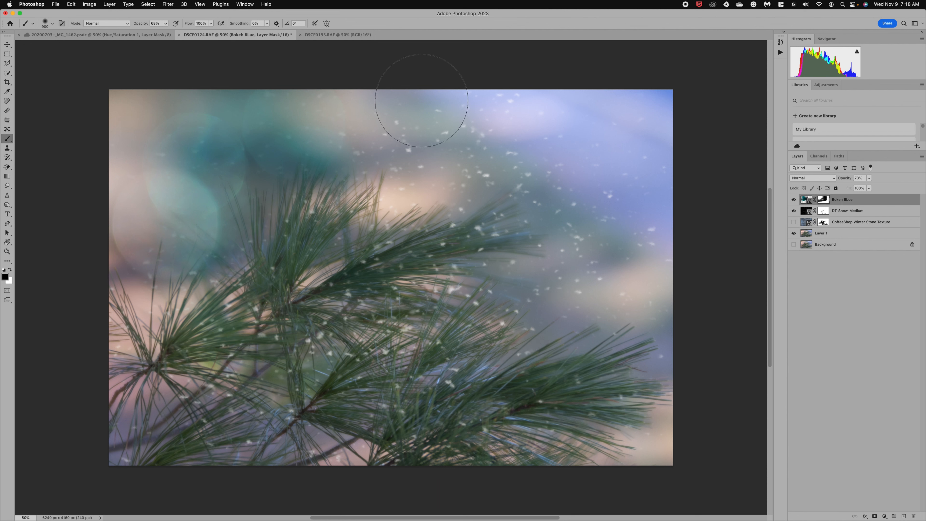
Step: Duplicate the Bokeh BLue layer and delete the copy's layer mask
right_click(806, 201)
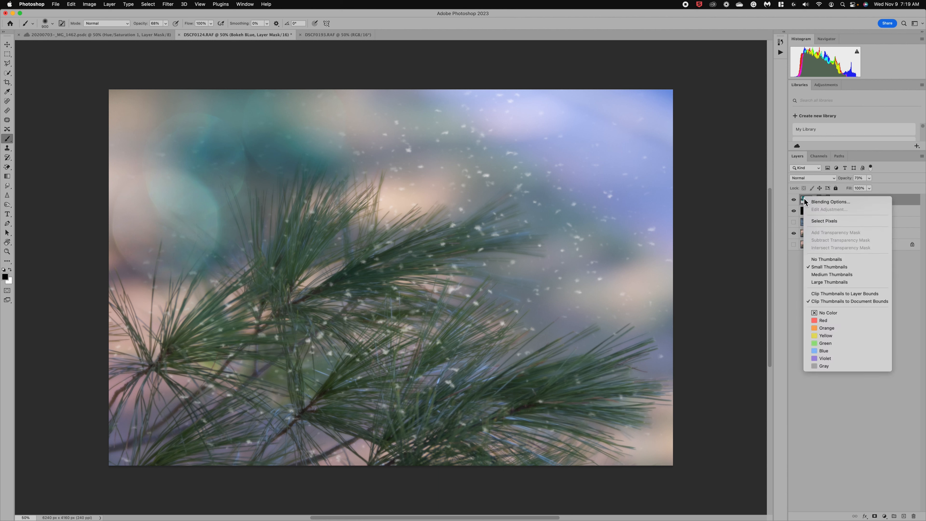
click(805, 200)
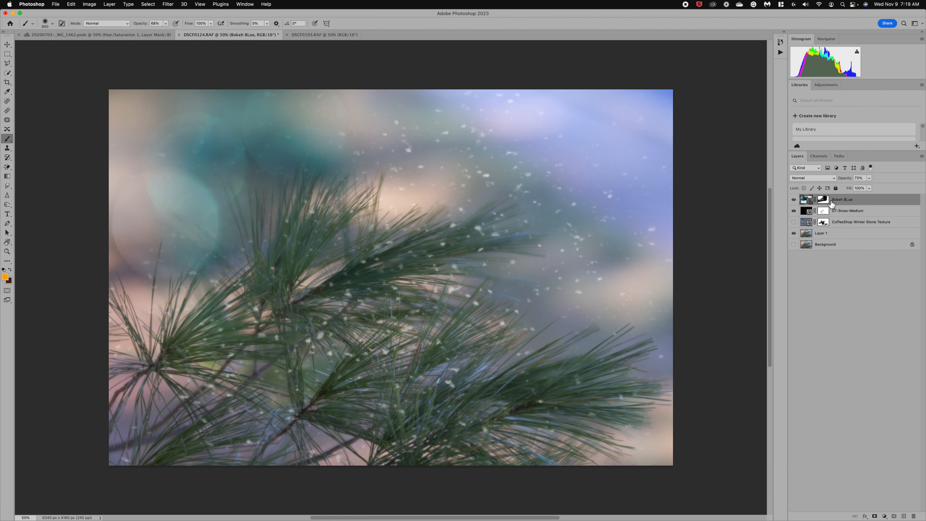
right_click(831, 203)
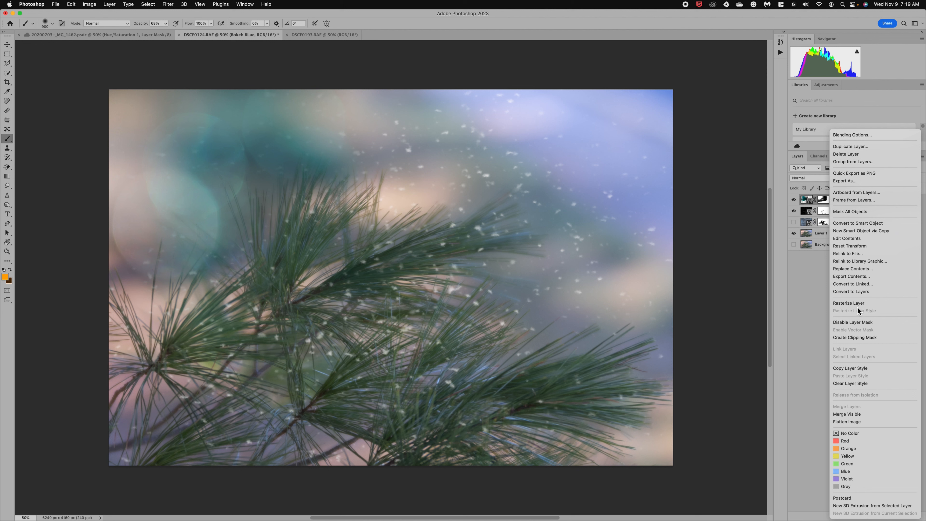
click(859, 147)
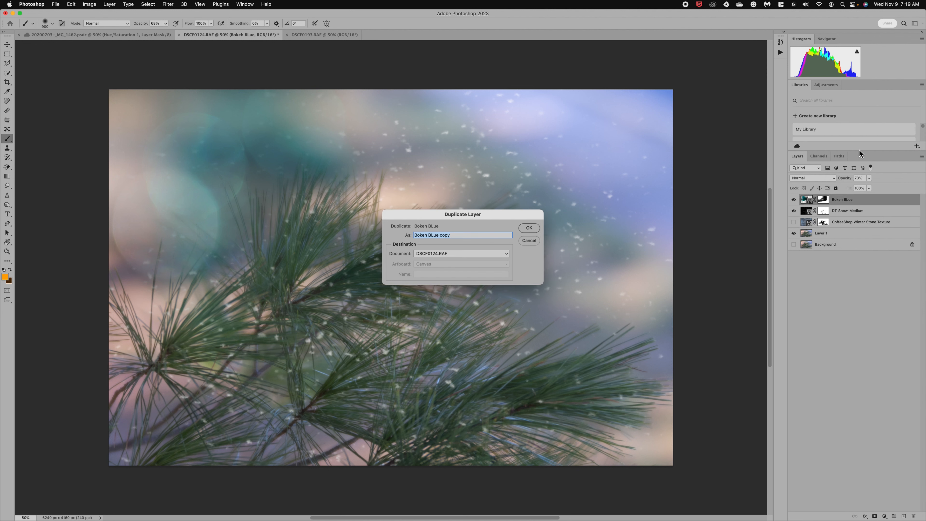
click(528, 228)
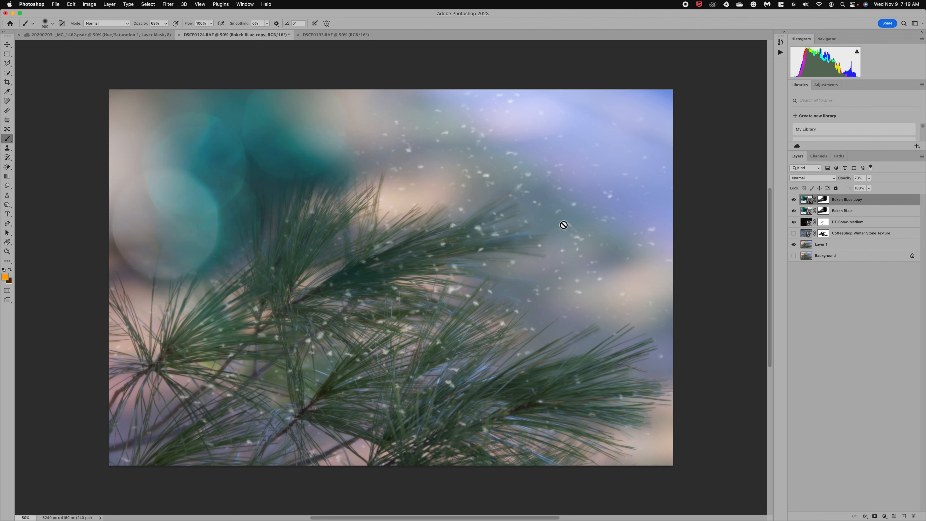
click(826, 200)
right_click(826, 199)
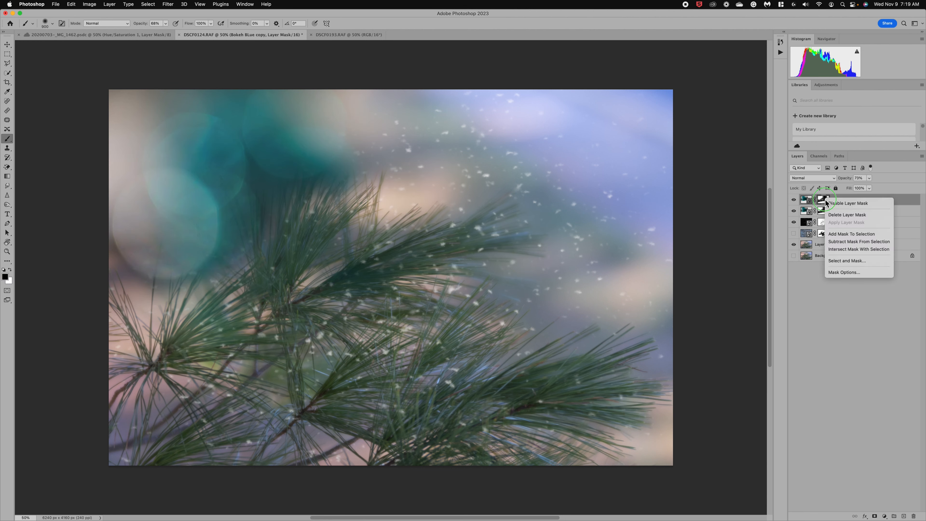
click(840, 217)
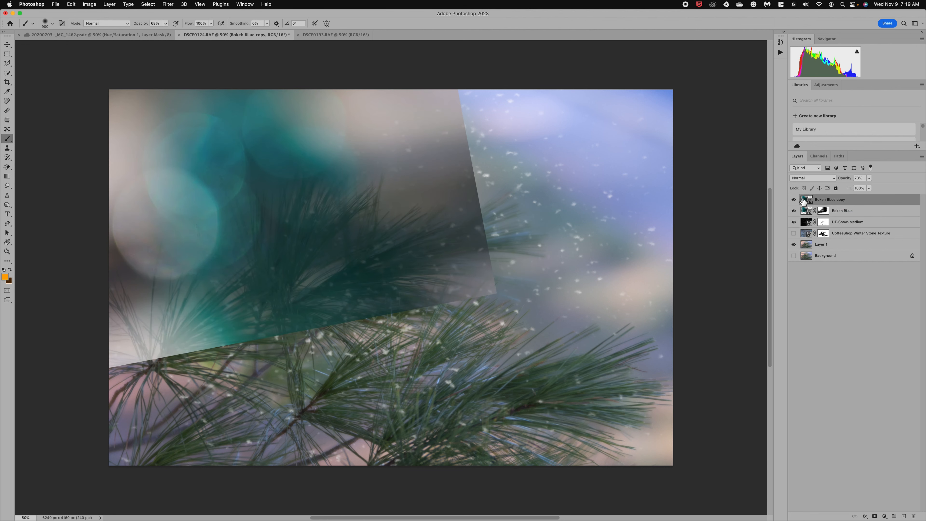
Step: Rotate the Bokeh BLue copy nearly level and move it over the upper right
key(super+t)
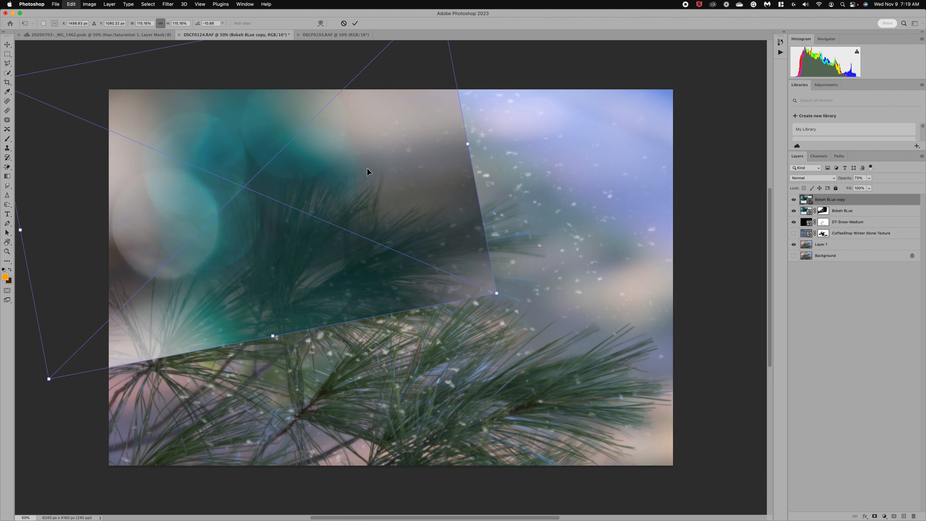
drag(306, 192, 552, 162)
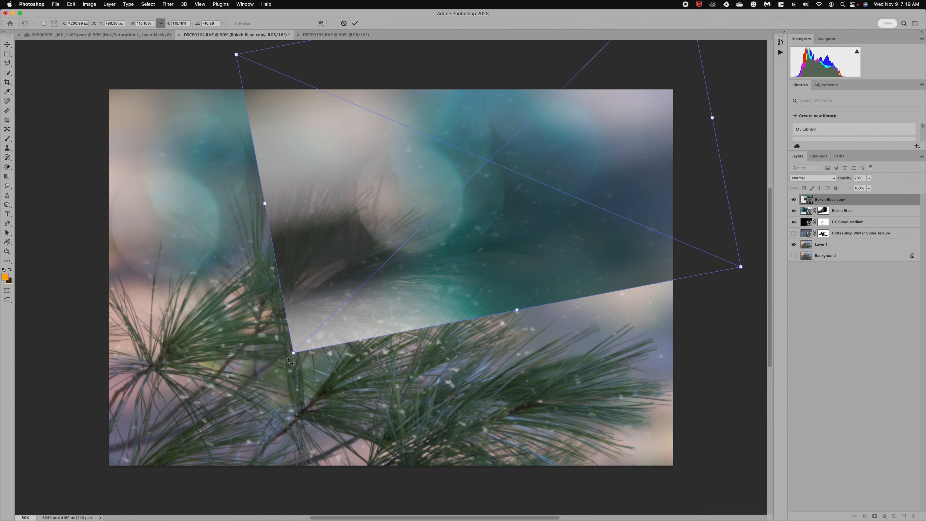
drag(296, 359, 271, 329)
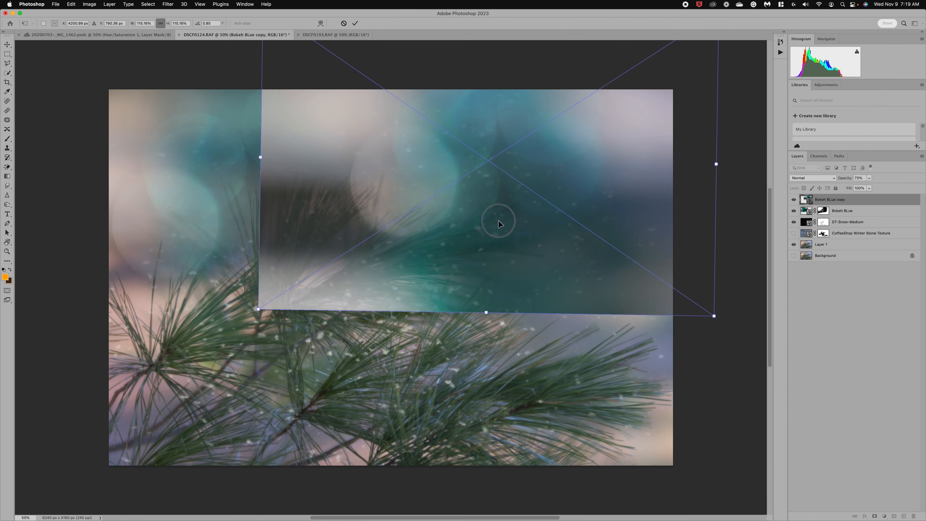
mouse_move(496, 217)
mouse_down()
mouse_move(672, 190)
mouse_move(657, 200)
mouse_move(667, 213)
mouse_move(618, 213)
mouse_up()
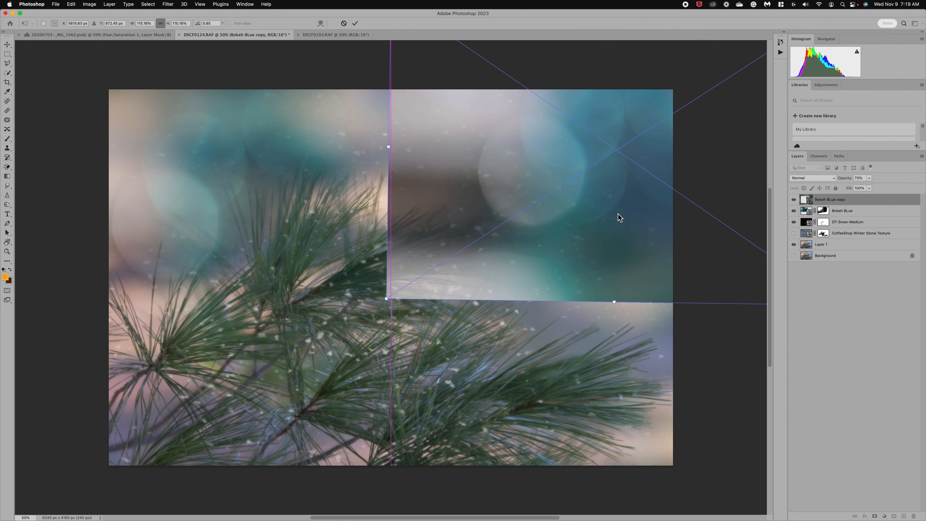
Step: Lower the Bokeh BLue copy to 63% opacity and add a layer mask for painting
key(b)
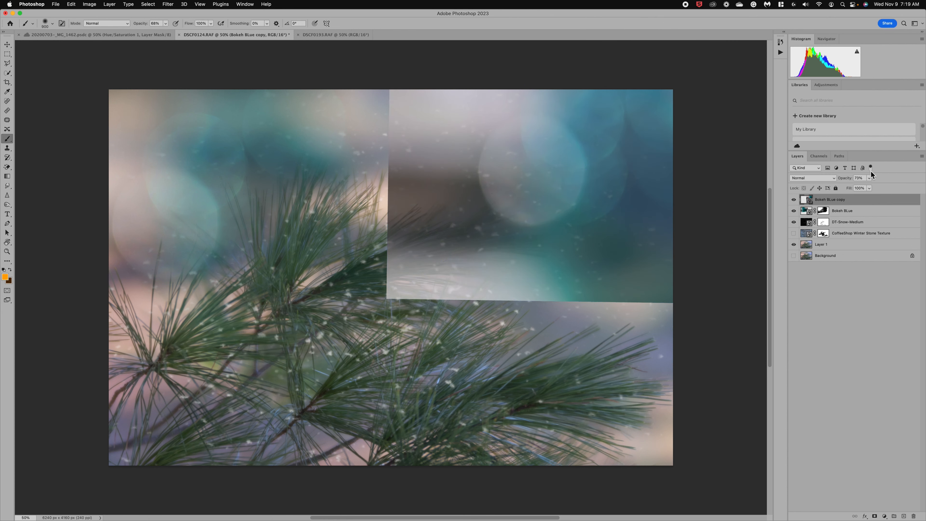
click(864, 186)
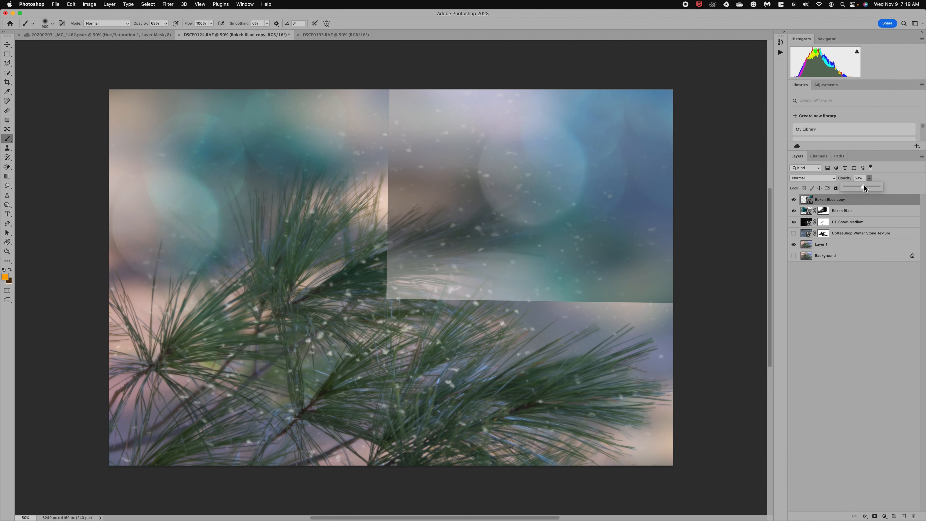
click(875, 516)
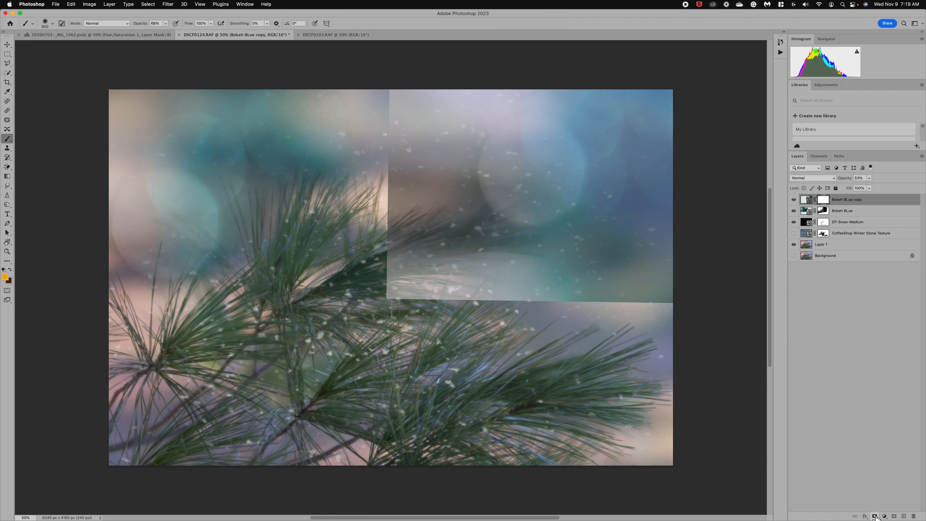
key(d)
Step: Paint the copy's mask to soften its hard edges and fade the upper-right bokeh circles
mouse_move(353, 280)
mouse_down()
mouse_move(380, 286)
mouse_move(413, 227)
mouse_move(409, 101)
mouse_up()
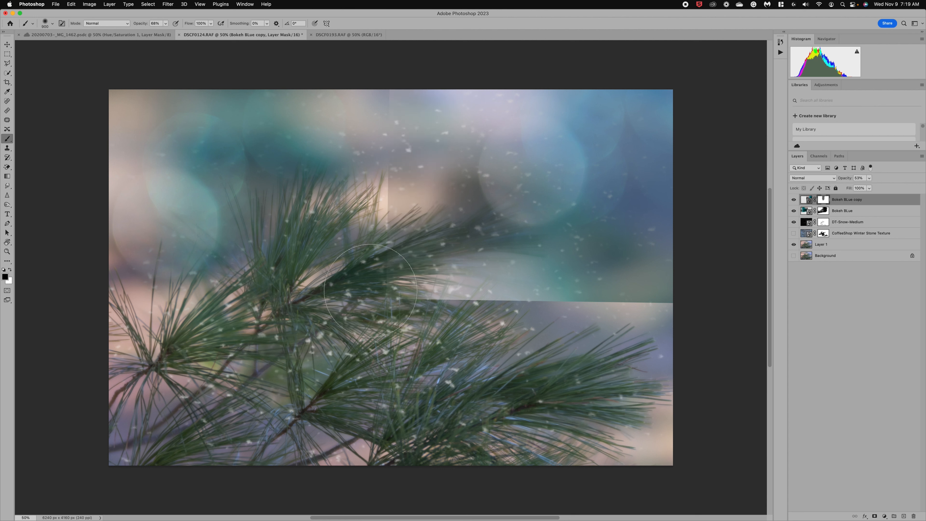
mouse_move(350, 285)
mouse_down()
mouse_move(474, 289)
mouse_move(379, 209)
mouse_move(398, 131)
mouse_move(395, 88)
mouse_up()
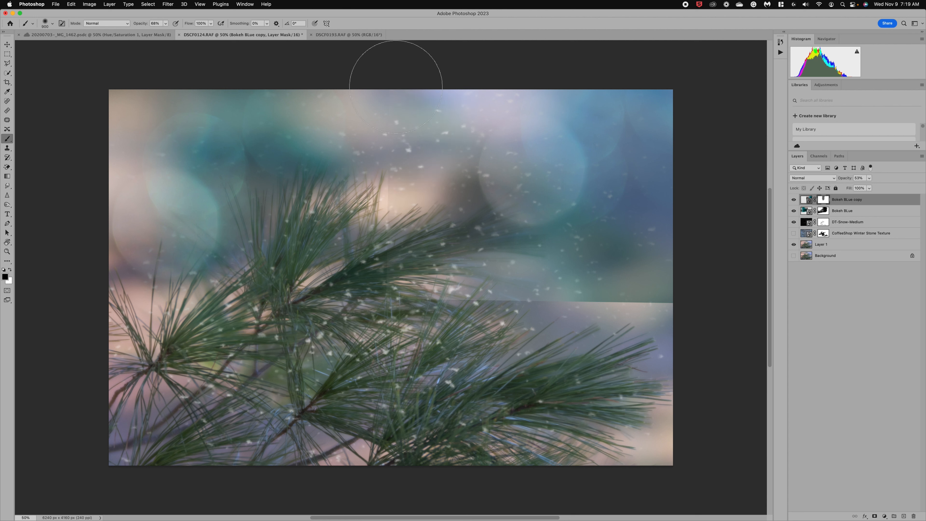
drag(409, 209, 404, 206)
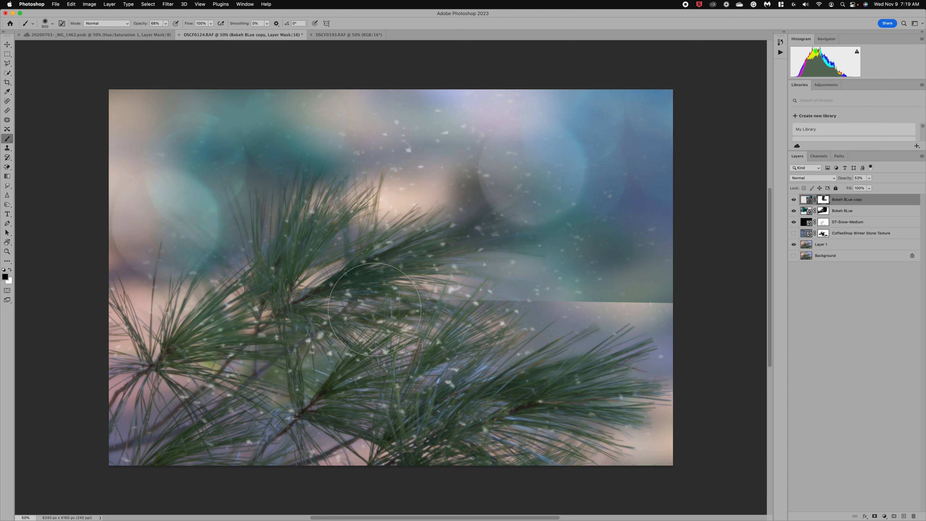
mouse_move(474, 296)
mouse_down()
mouse_move(612, 279)
mouse_move(682, 290)
mouse_up()
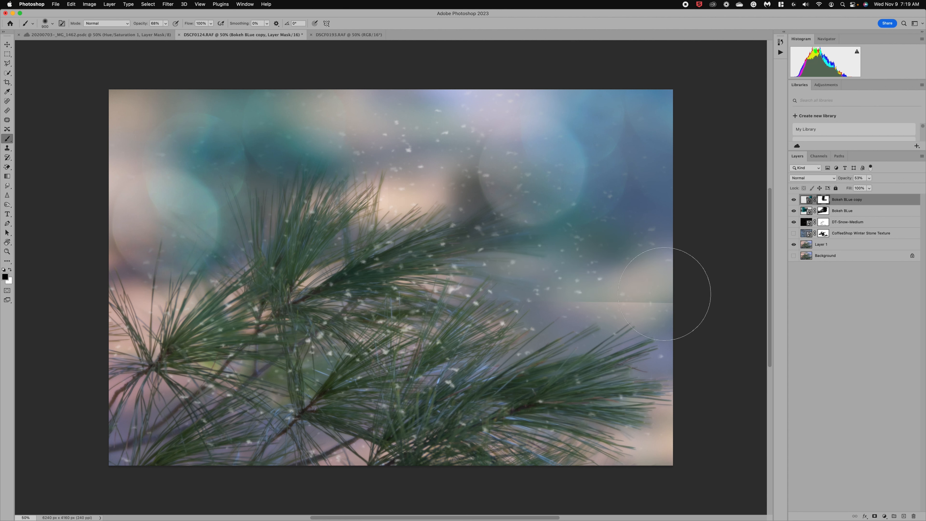
drag(507, 298, 740, 301)
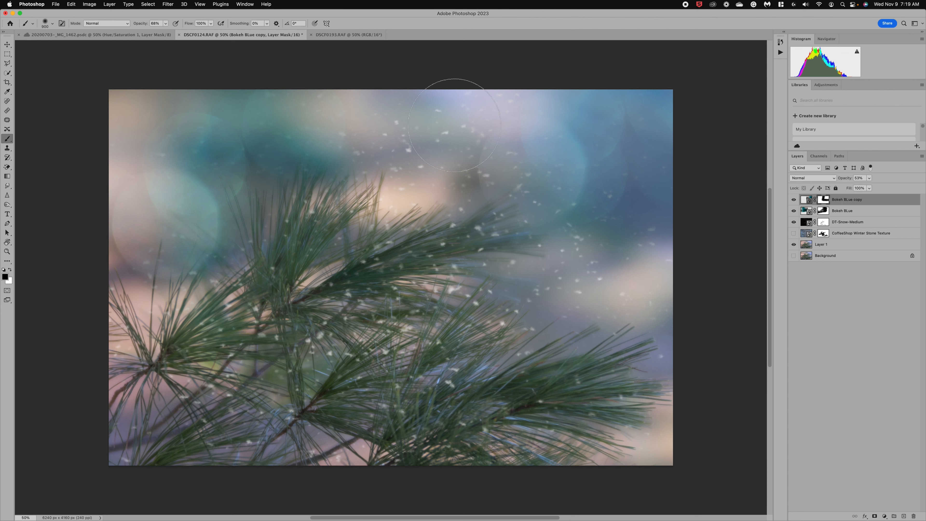
drag(500, 105, 445, 213)
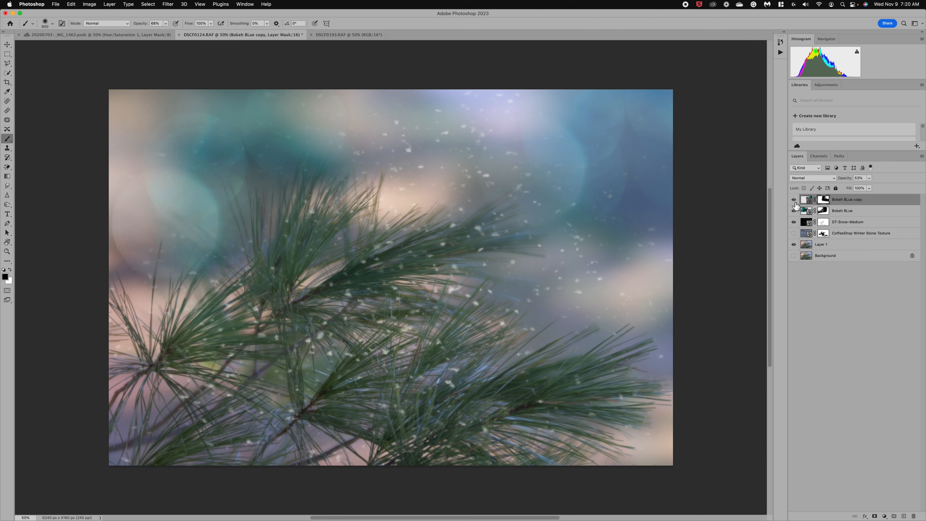
Step: Move CoffeeShop Winter Stone Texture to the top, then hide it, both bokeh layers and DT-Snow-Medium
click(795, 233)
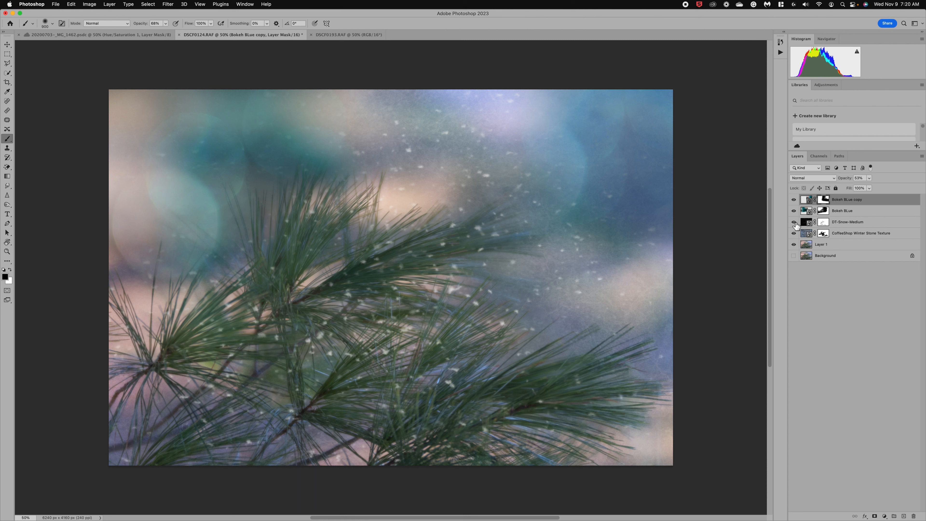
drag(860, 234, 857, 199)
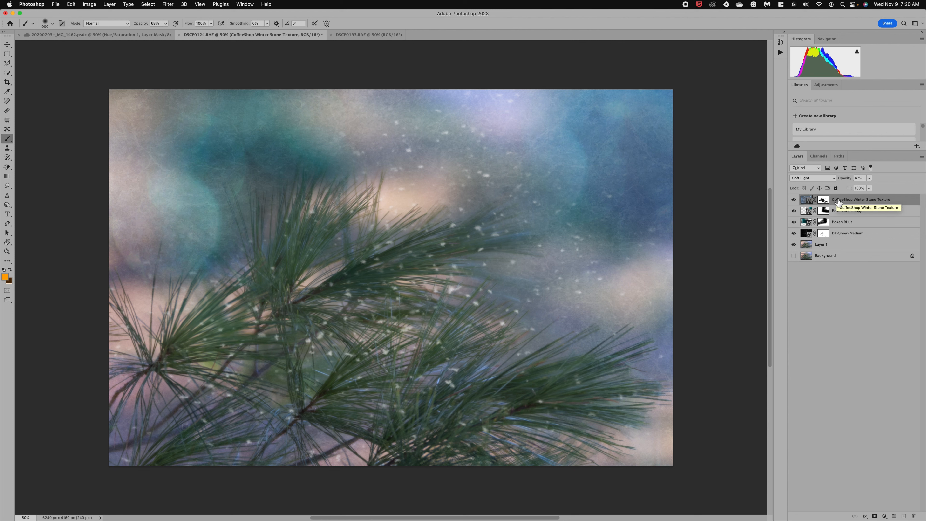
click(794, 199)
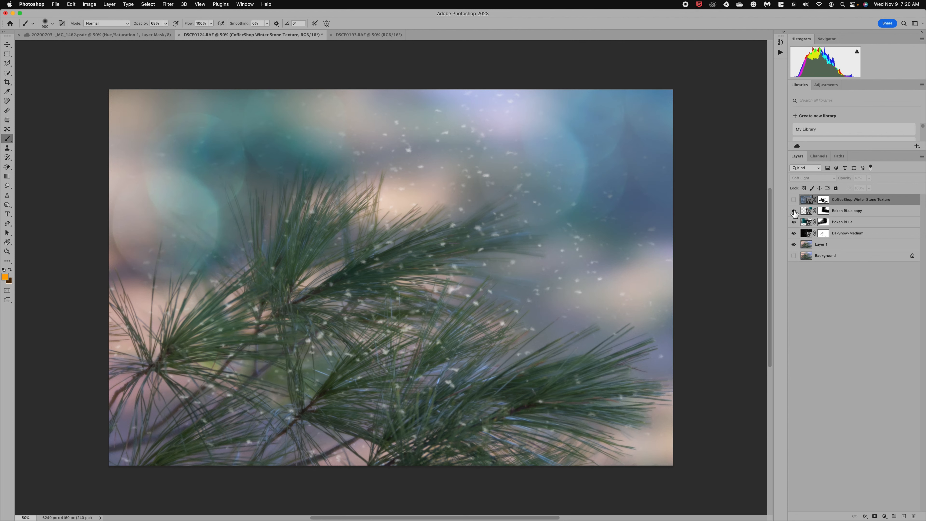
click(794, 211)
click(793, 222)
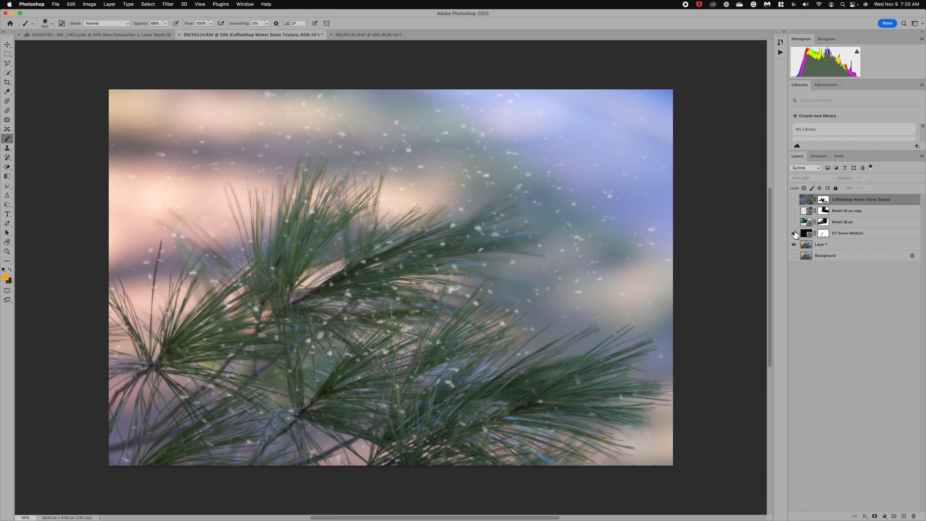
click(794, 233)
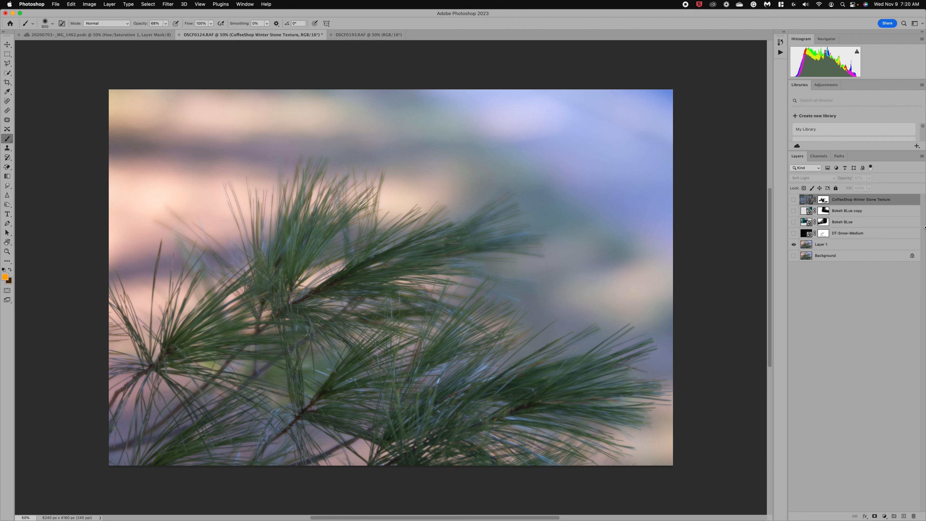
Step: Expand the JD Seasons - Endless Winter set in the Actions panel and select Frostbite
click(784, 32)
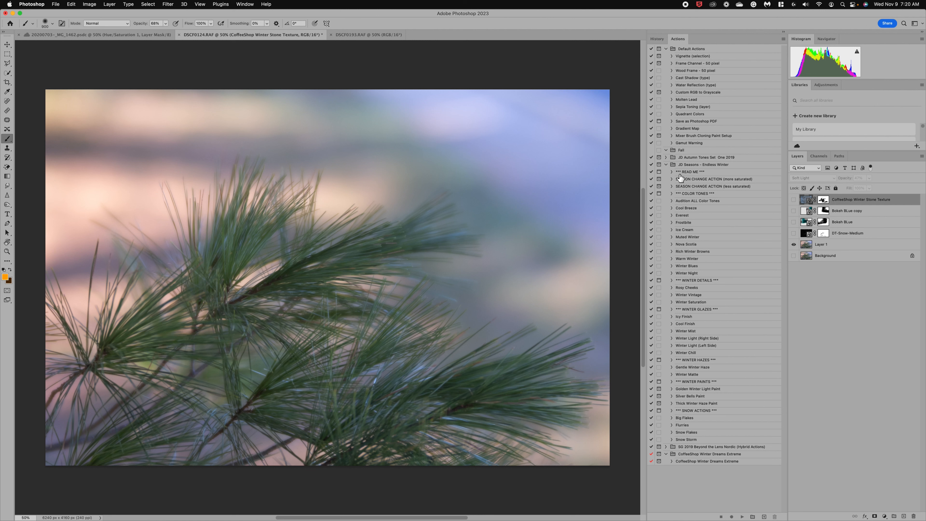
click(667, 165)
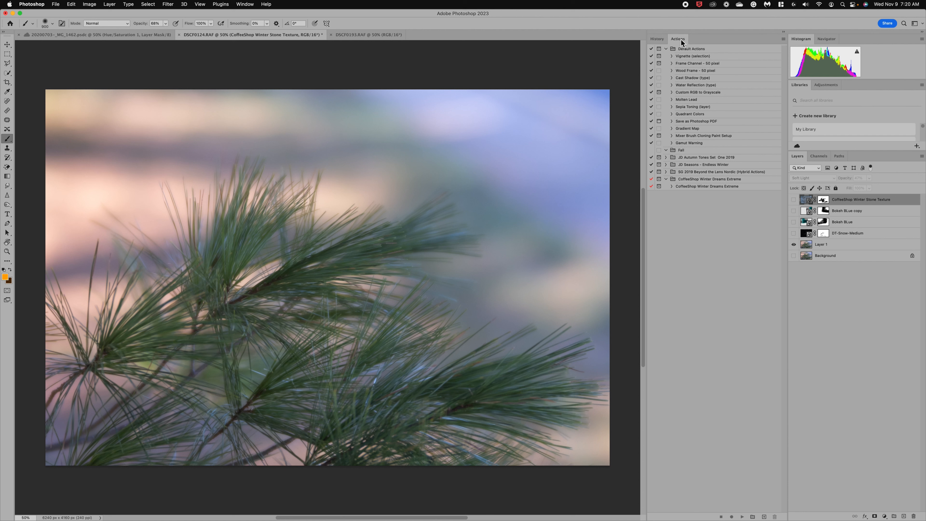
click(784, 39)
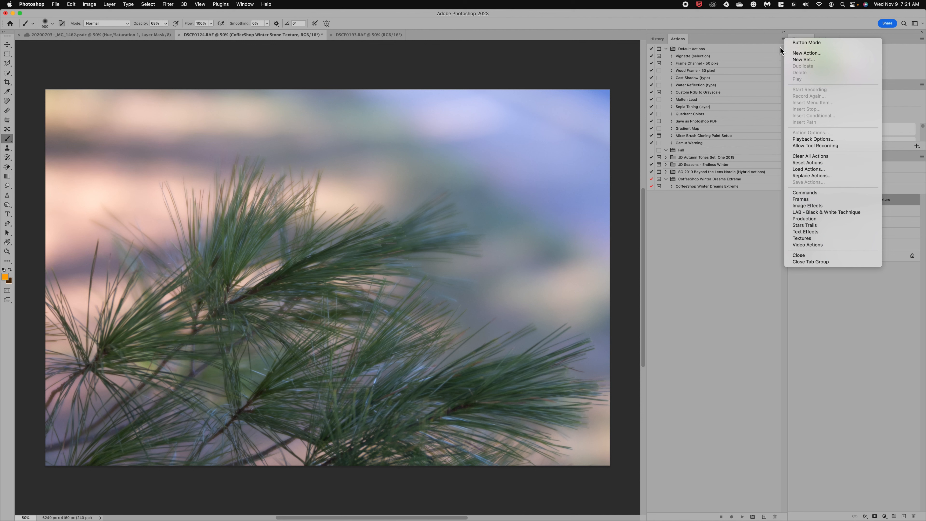
click(729, 238)
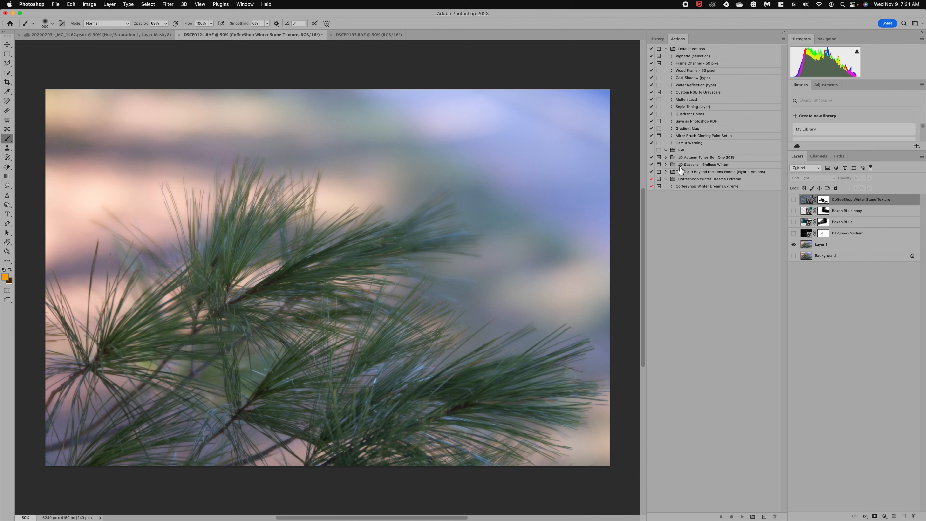
click(667, 165)
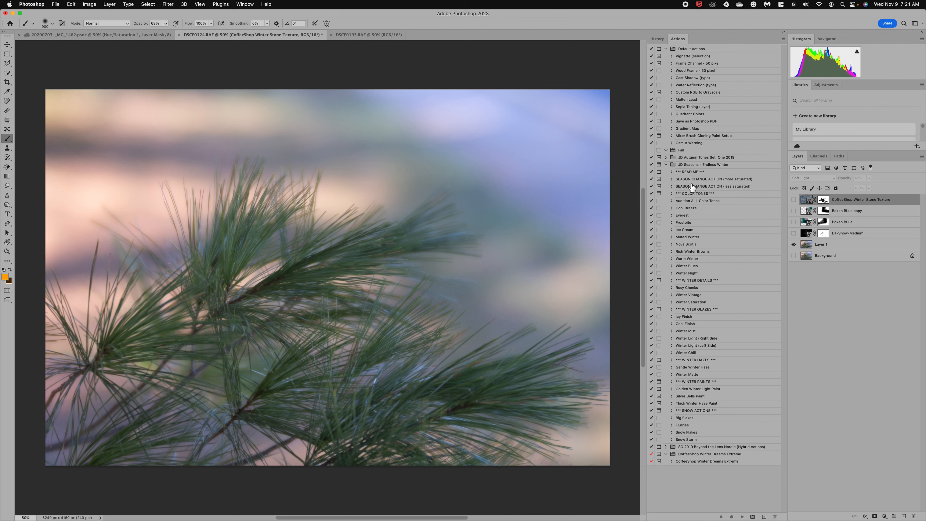
click(684, 222)
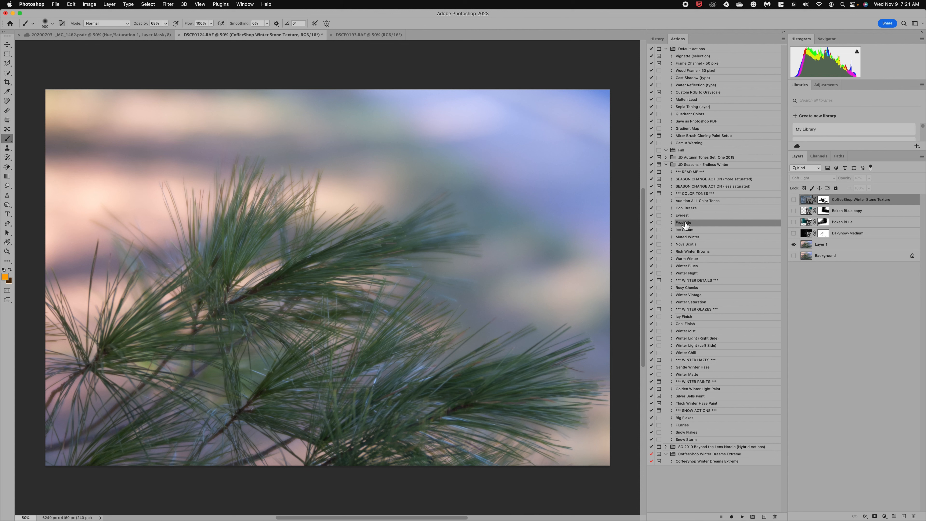
Step: Play the Frostbite action, set its group to 55% opacity, then hide it
click(743, 517)
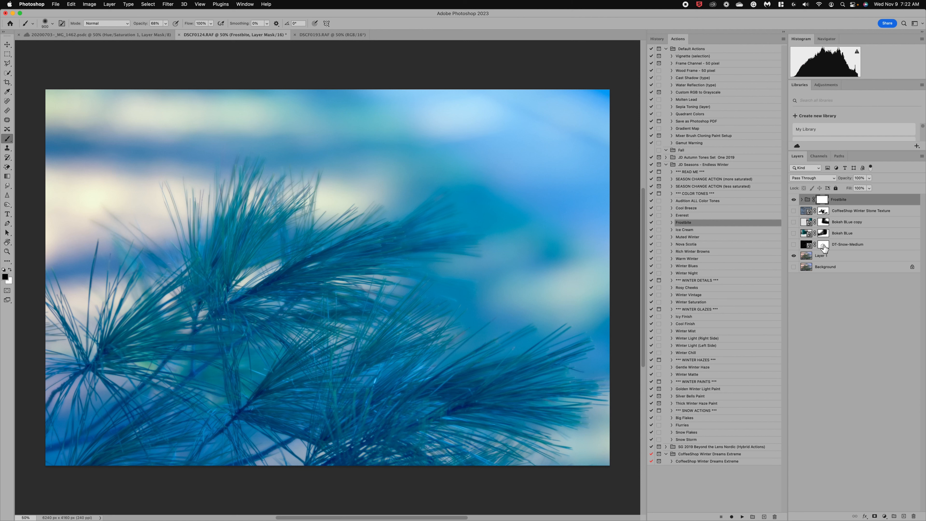
click(802, 199)
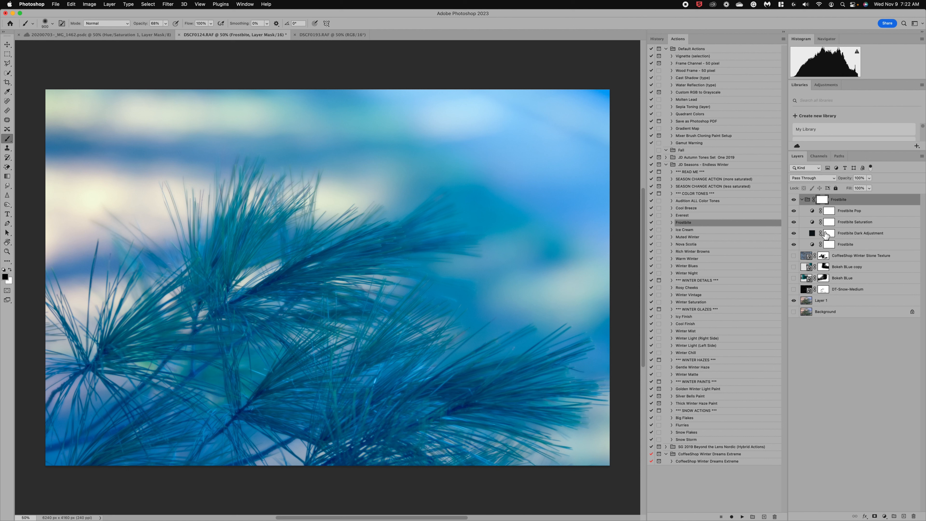
click(803, 200)
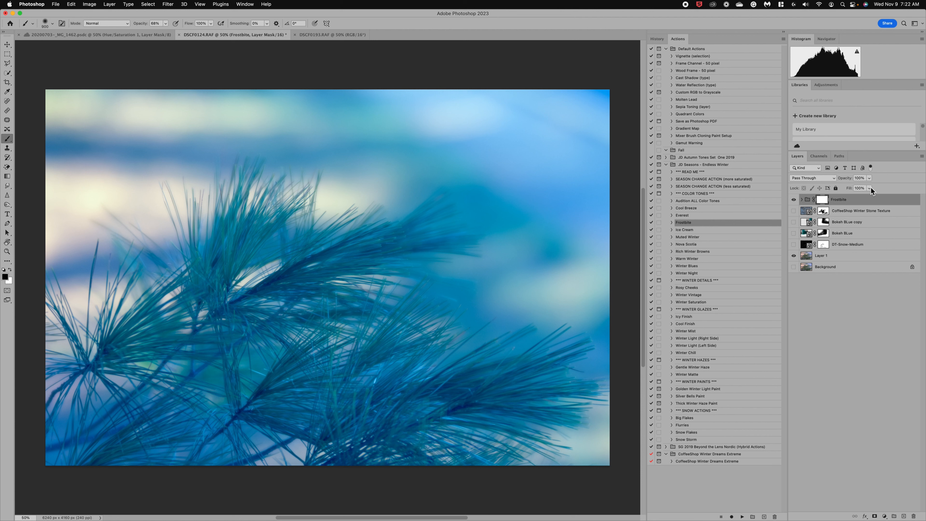
click(869, 177)
click(856, 186)
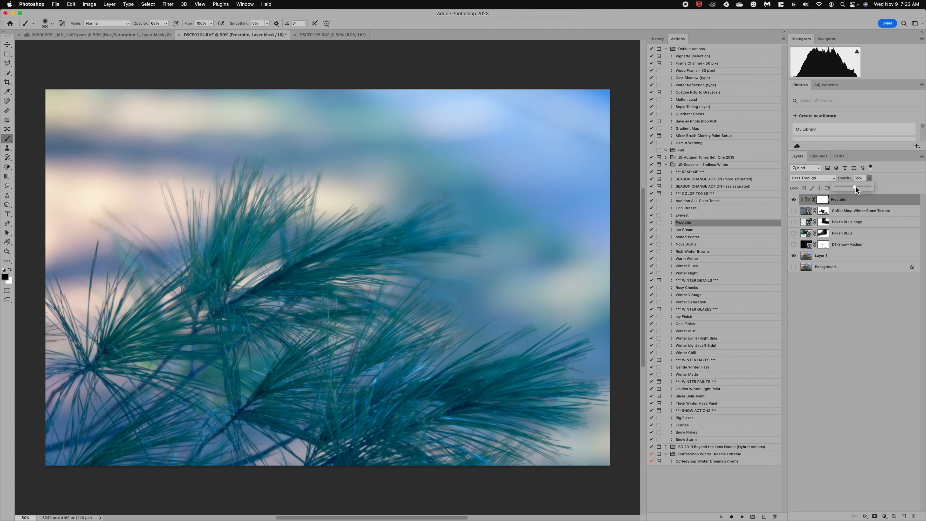
click(795, 200)
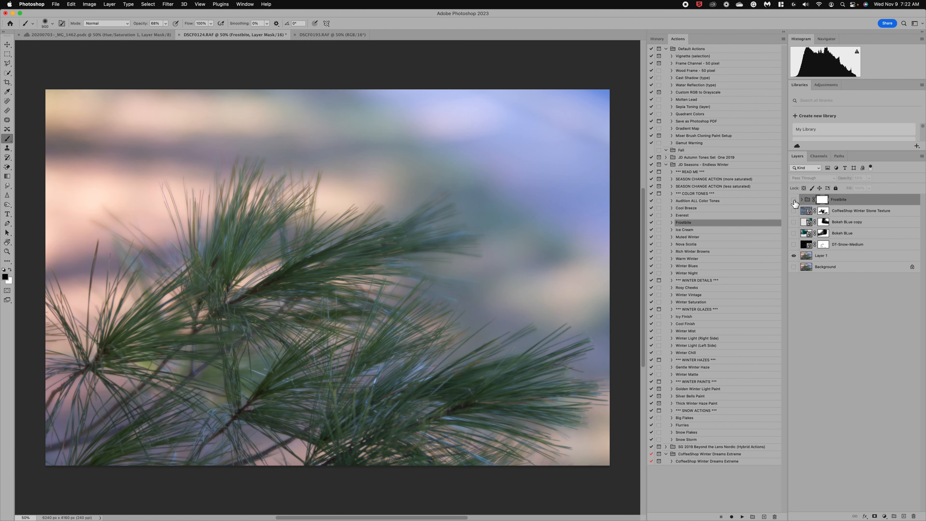
click(795, 200)
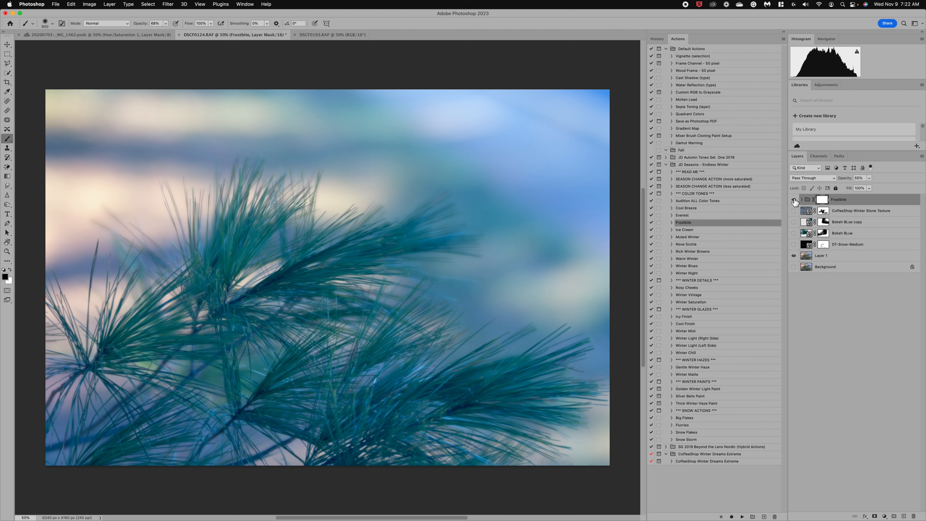
click(794, 200)
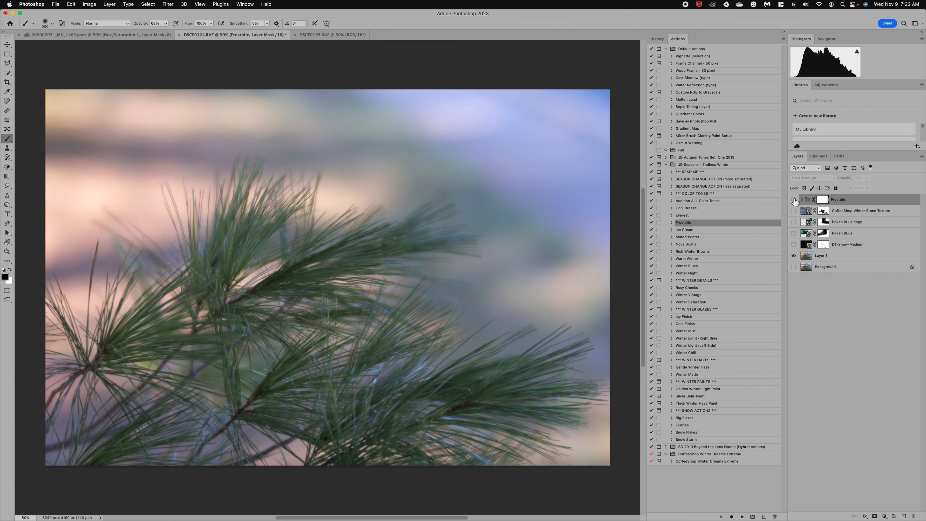
Step: Play the Winter Night action and expand its resulting group
click(683, 238)
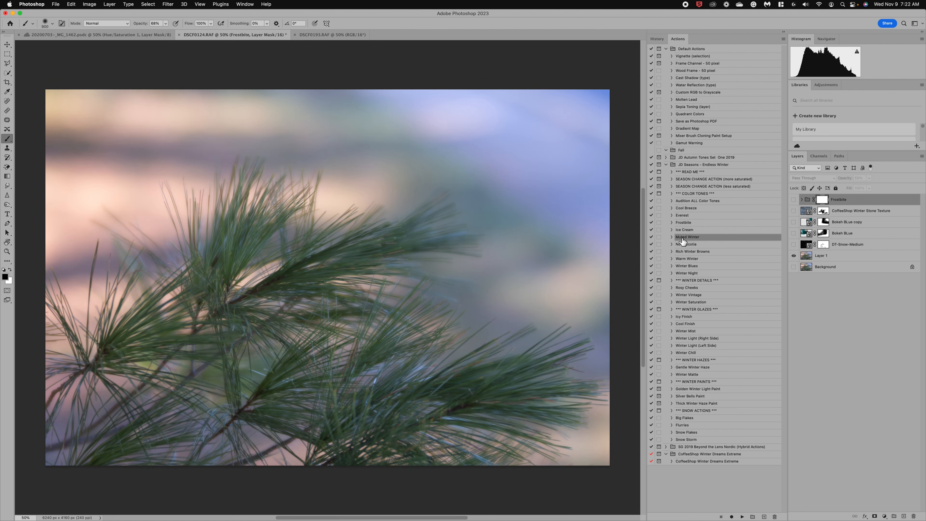
click(692, 273)
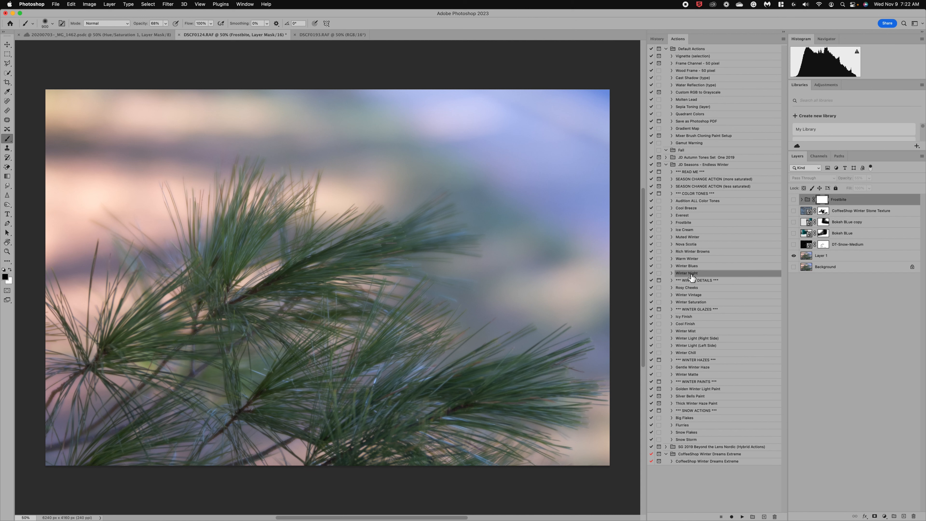
click(742, 516)
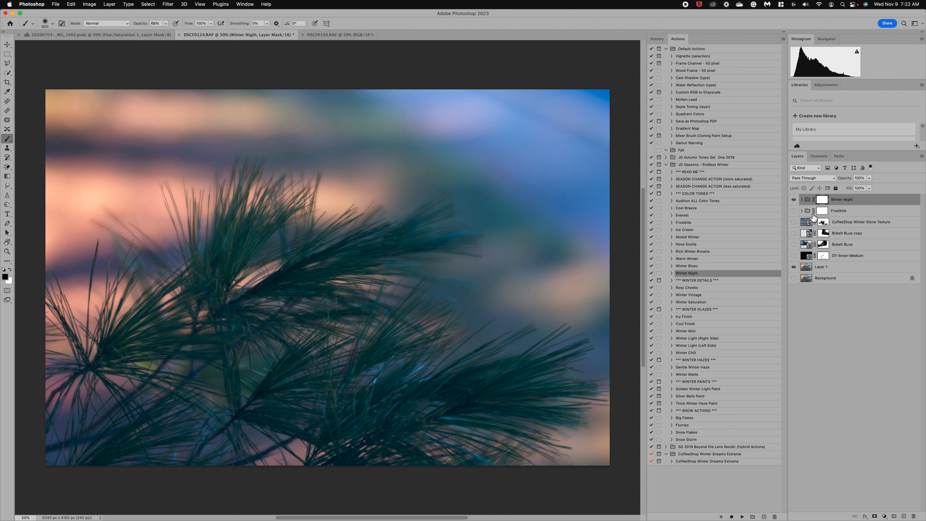
click(802, 199)
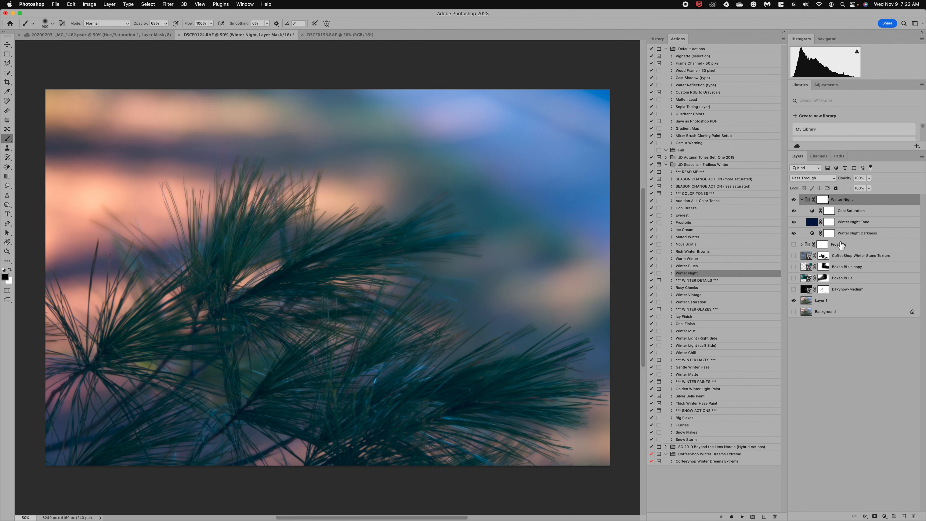
Step: Try several Winter Night group opacities, briefly comparing with Frostbite visible
click(803, 200)
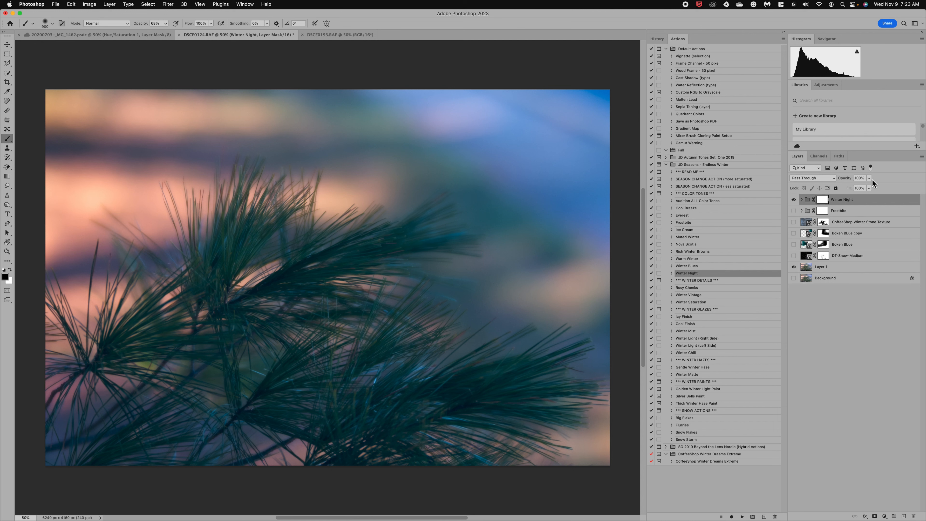
click(870, 178)
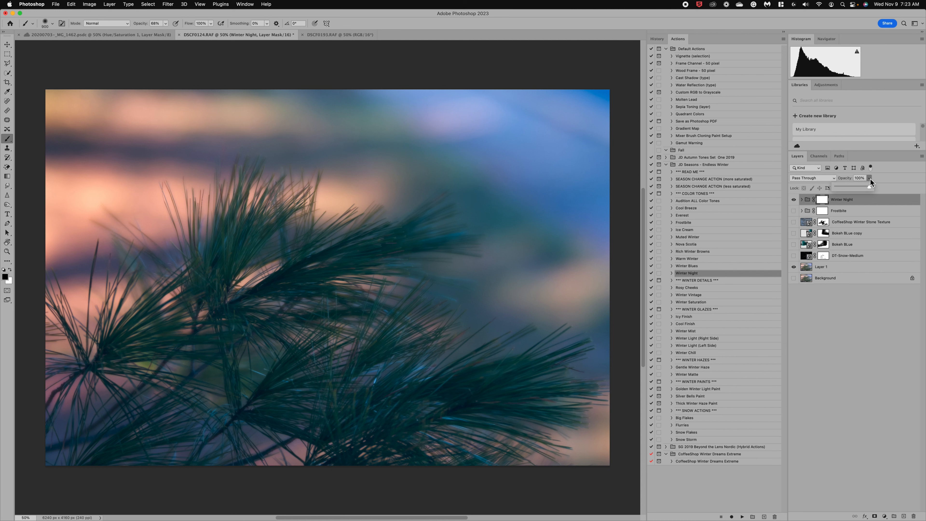
click(855, 186)
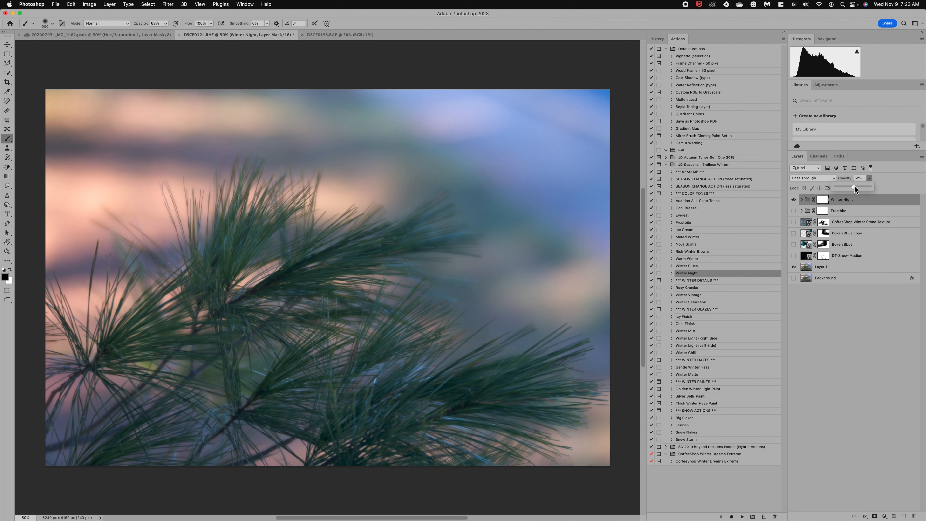
drag(853, 186, 852, 186)
click(854, 185)
click(794, 210)
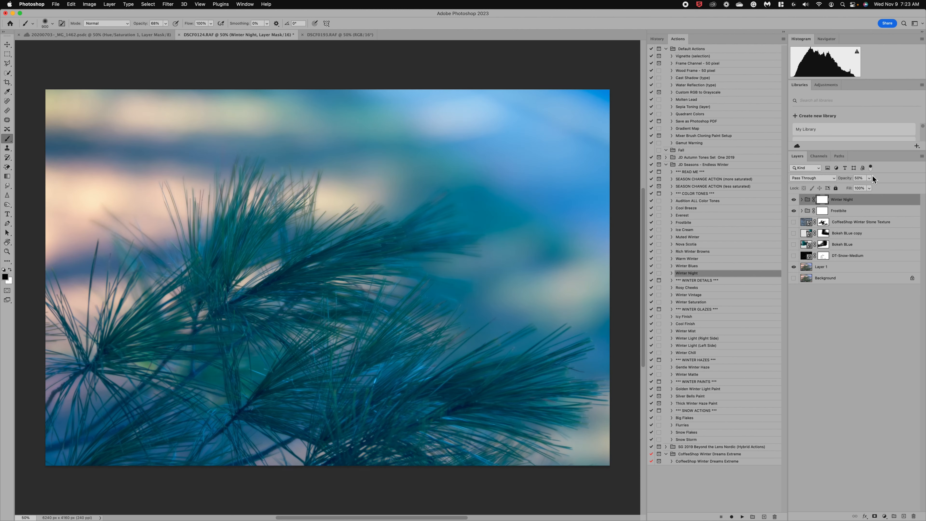
drag(866, 185, 862, 185)
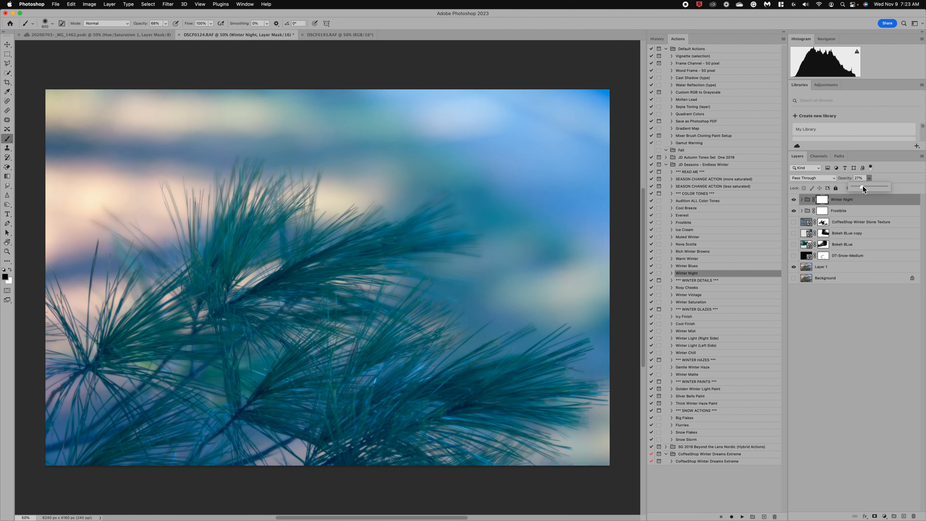
click(794, 211)
Step: Paint the Winter Night mask off the pine branches and raise the group opacity to 54%
click(849, 200)
click(870, 180)
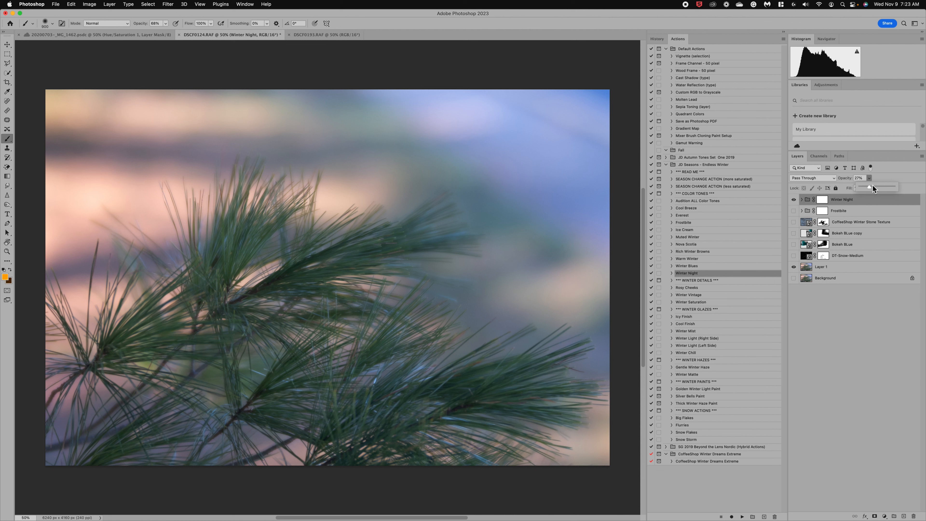
drag(872, 184, 875, 187)
click(822, 204)
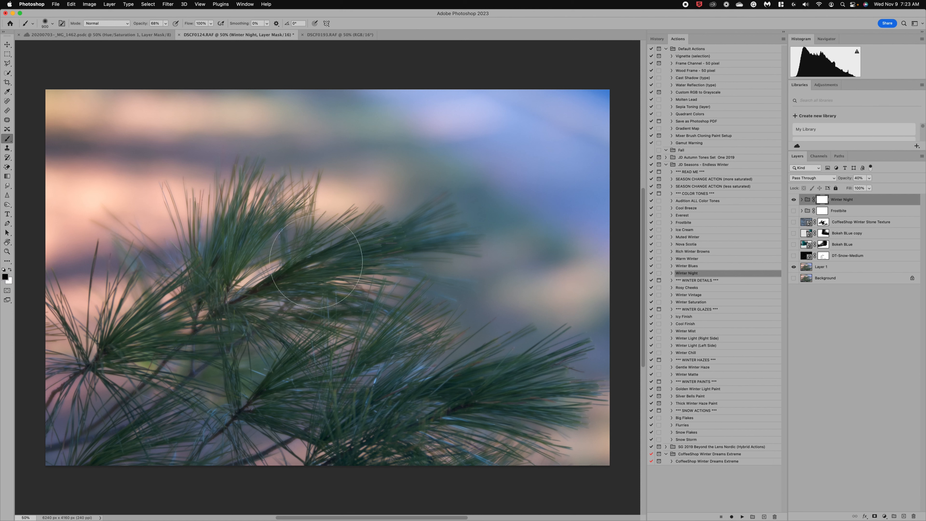
mouse_move(316, 262)
mouse_down()
mouse_move(351, 249)
mouse_move(219, 282)
mouse_up()
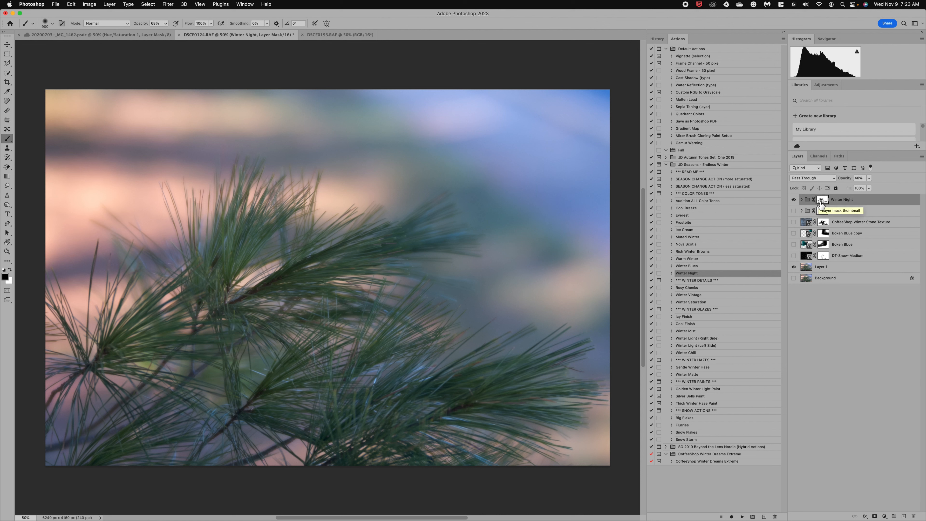
drag(871, 185, 874, 186)
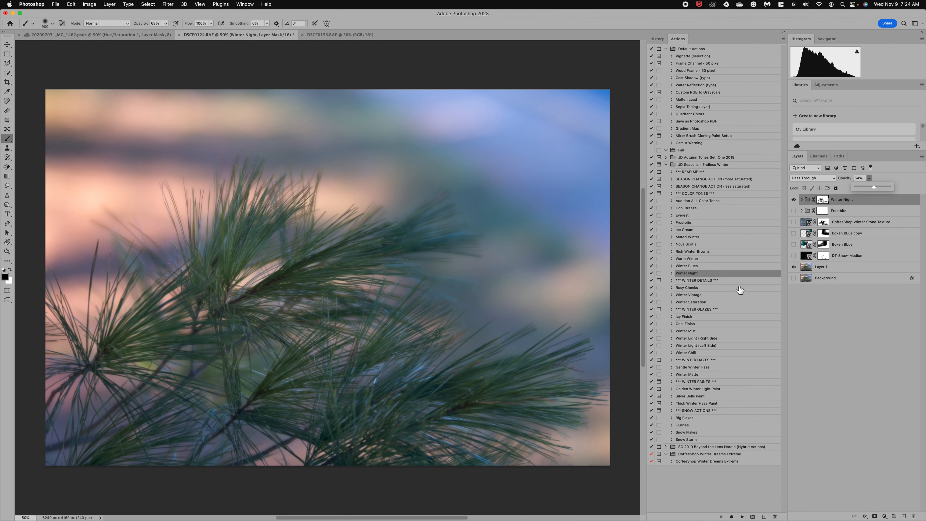
Step: Play the Winter Saturation action and toggle its layer to compare before and after
click(693, 302)
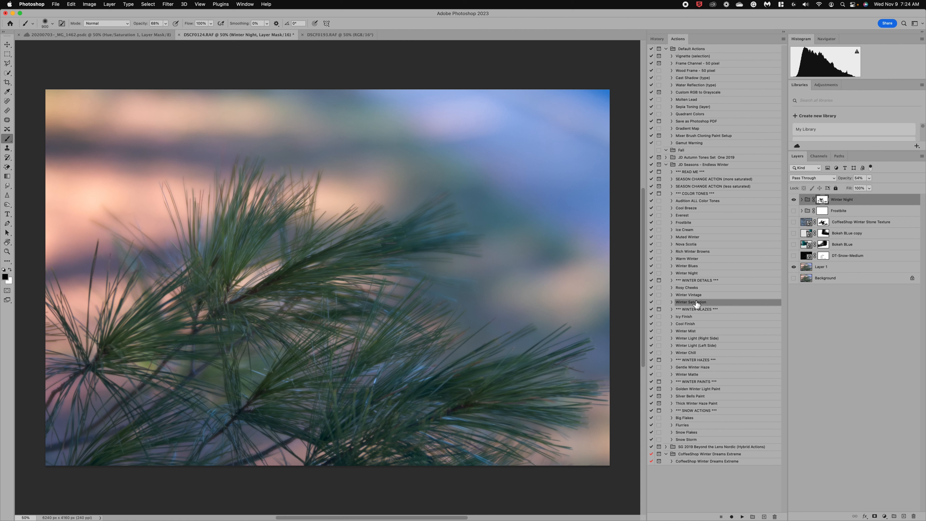
click(743, 518)
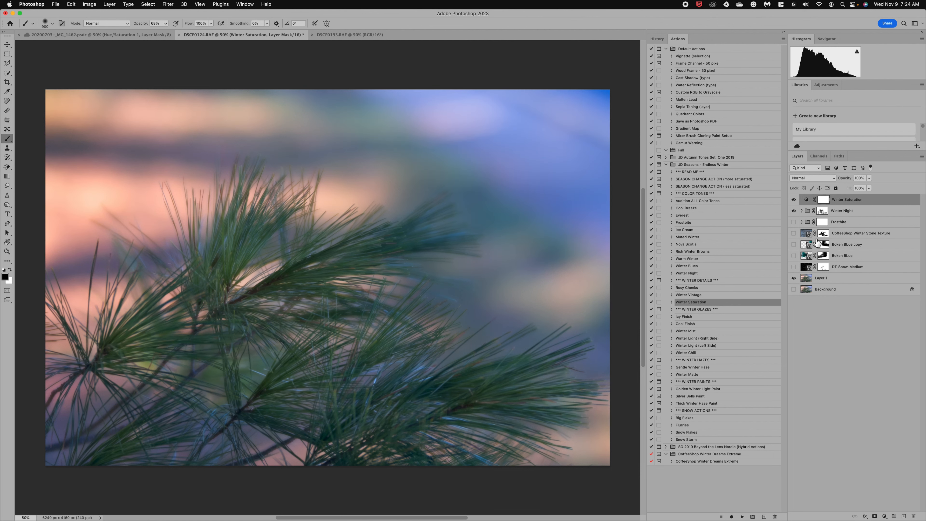
click(795, 201)
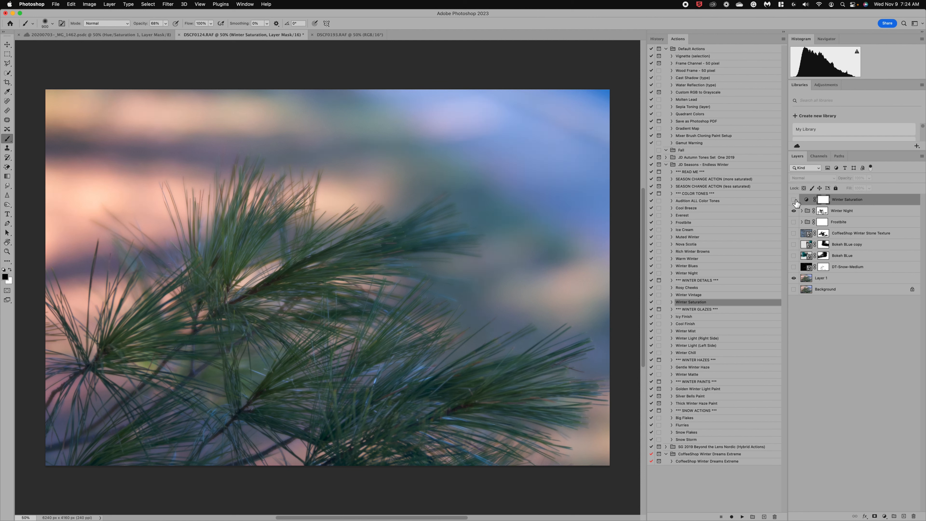
click(795, 200)
click(794, 200)
click(795, 200)
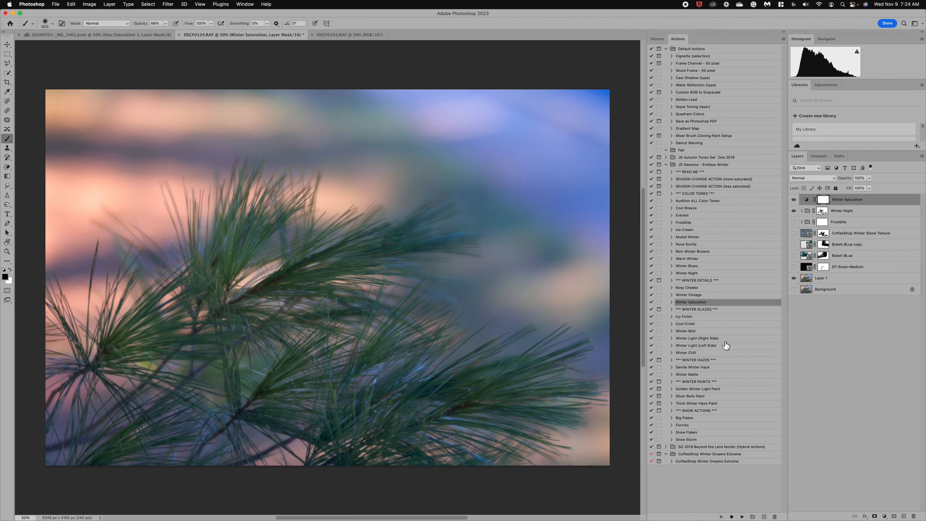
Step: Play the Cool Finish action and lower its layer opacity to 50%
click(686, 324)
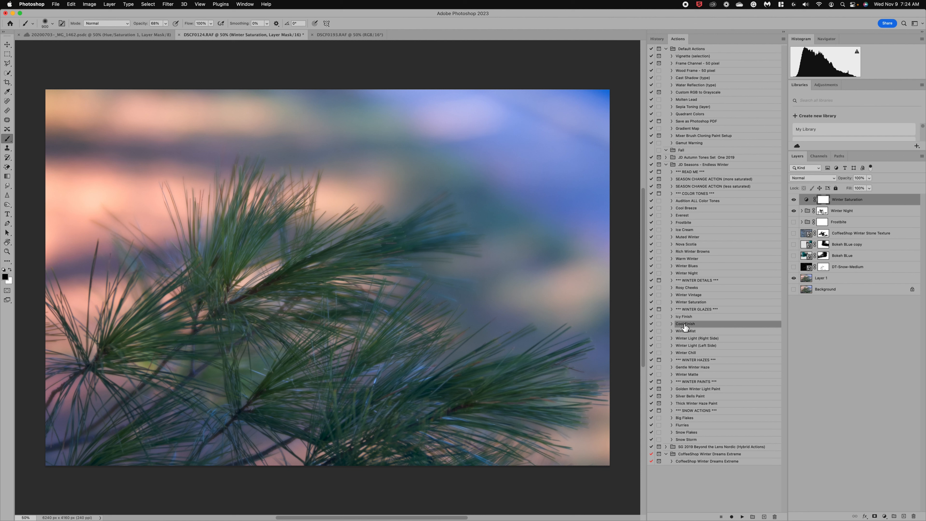
click(743, 517)
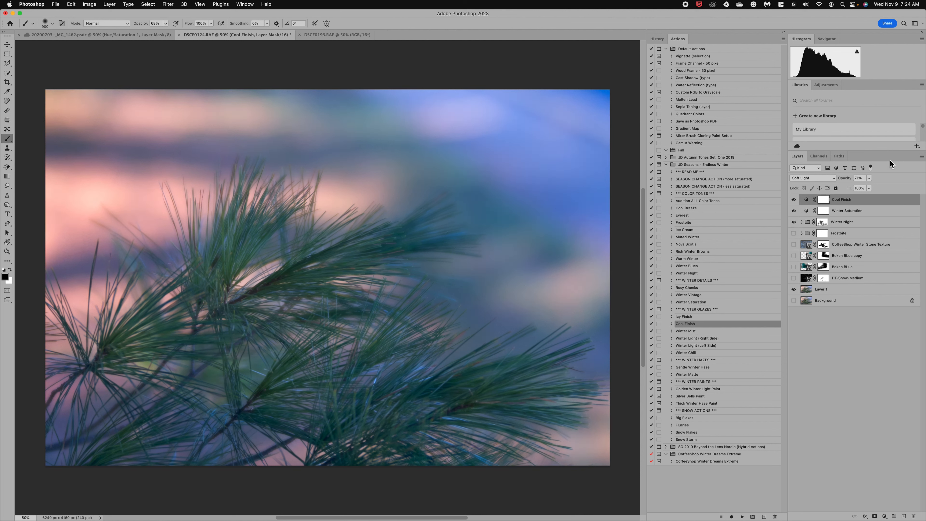
click(869, 178)
drag(867, 187, 859, 187)
Step: Play Winter Matte at 59% opacity and mask its effect off the pine needles
click(689, 375)
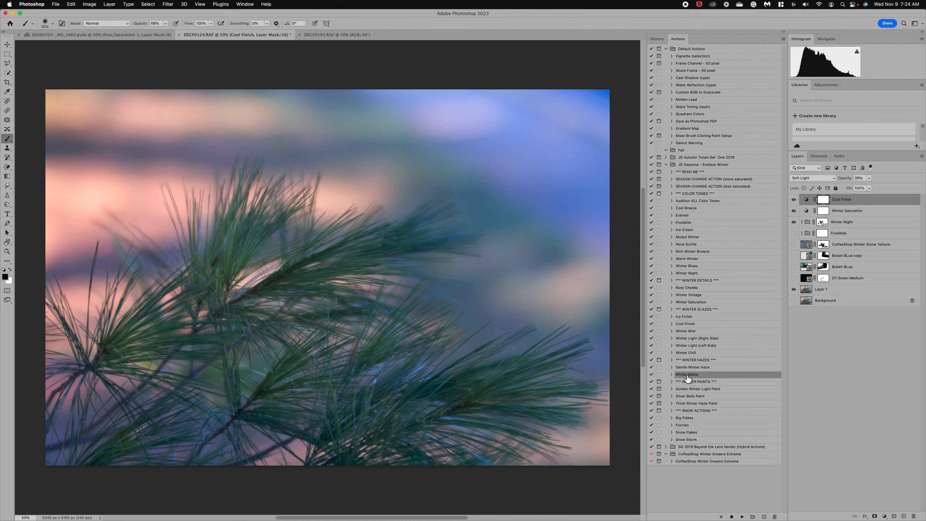
click(742, 516)
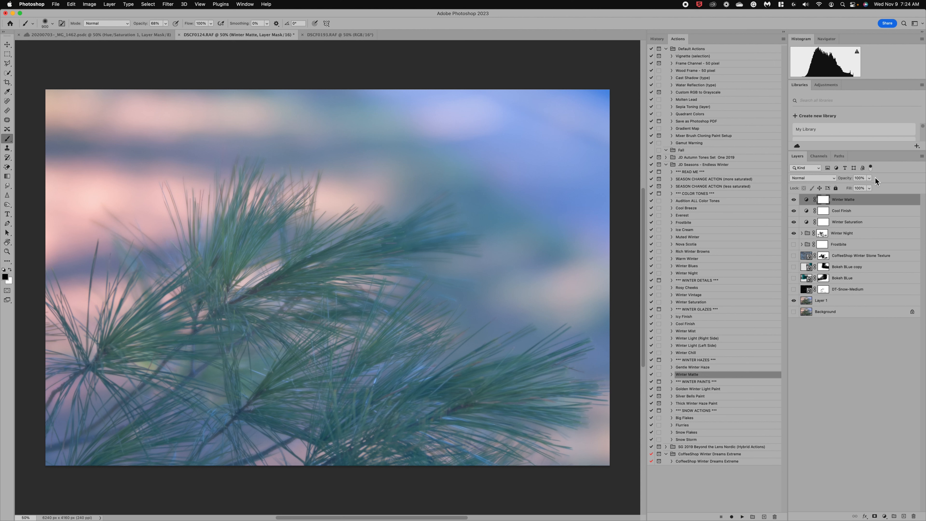
drag(871, 178, 857, 185)
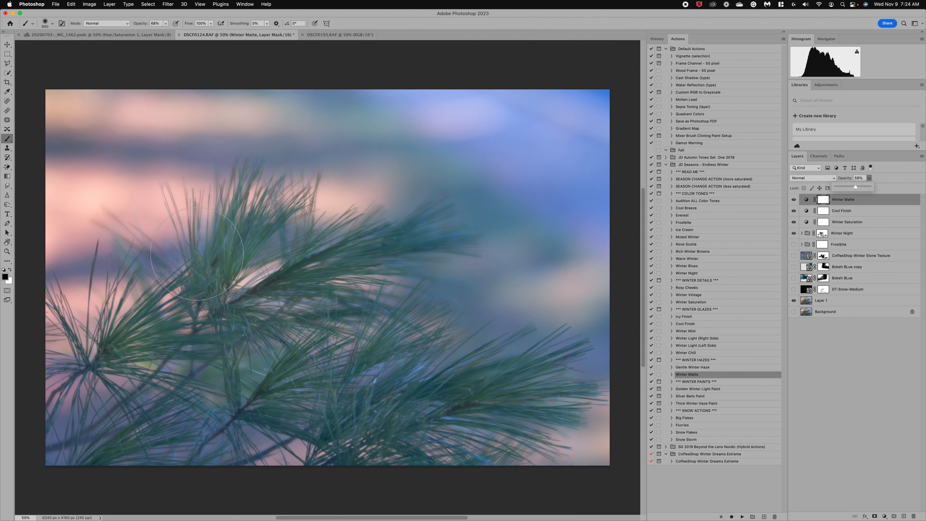
mouse_move(199, 298)
mouse_down()
mouse_move(306, 313)
mouse_move(371, 239)
mouse_move(386, 376)
mouse_move(427, 422)
mouse_move(542, 400)
mouse_move(154, 350)
mouse_move(124, 369)
mouse_move(78, 378)
mouse_up()
scroll(120, 369, down, 5)
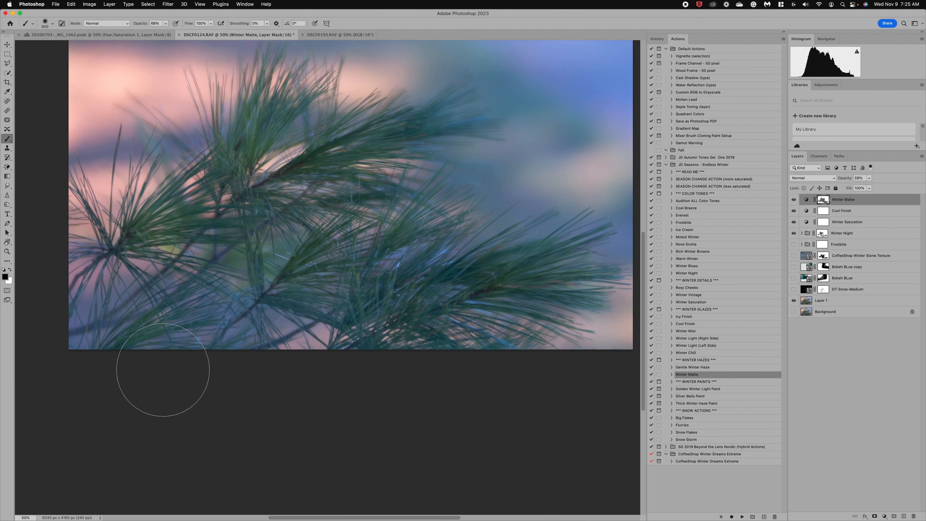
scroll(163, 369, up, 5)
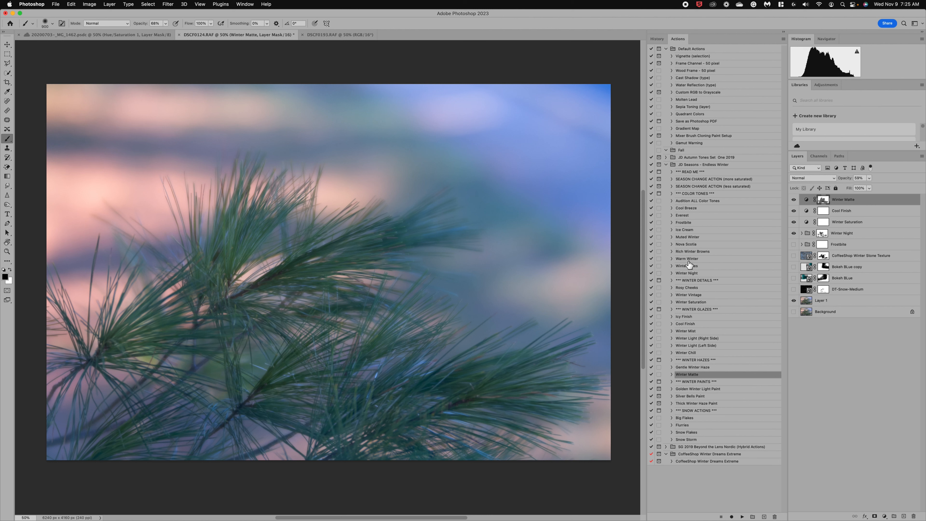
Step: Hide Winter Night and Winter Saturation, show Cool Finish and Frostbite, and set Winter Matte to about 60%
click(794, 233)
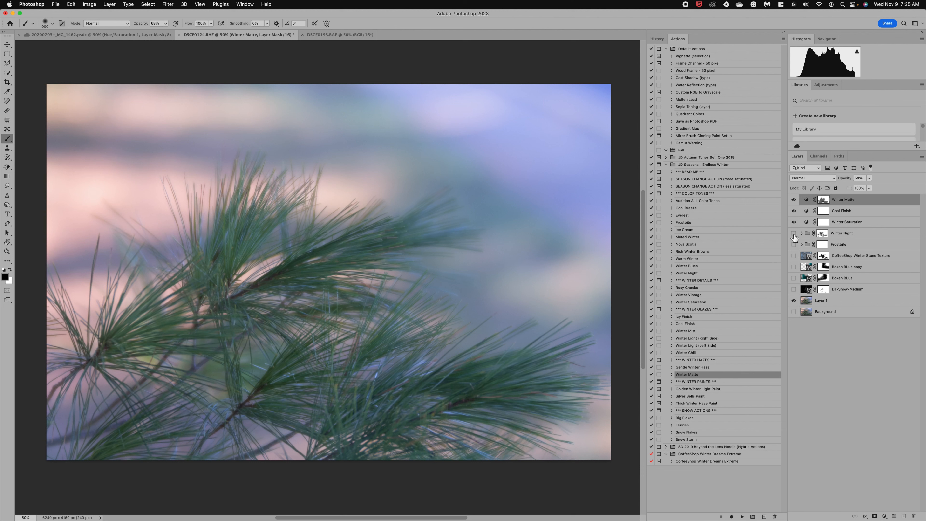
click(847, 200)
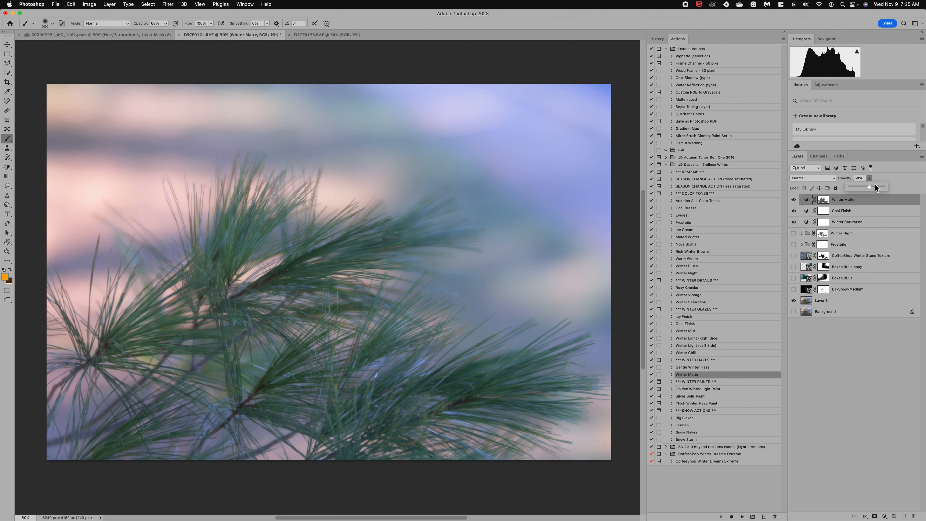
drag(875, 185, 880, 186)
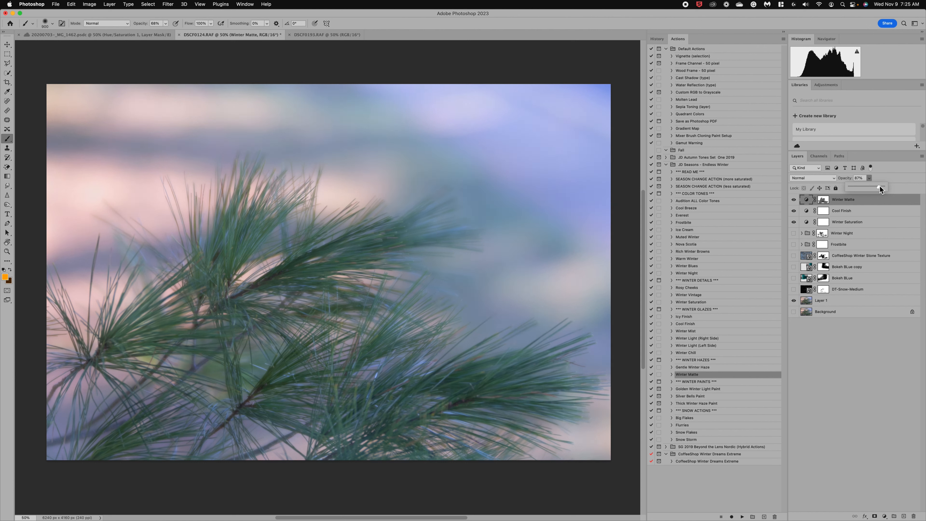
click(794, 213)
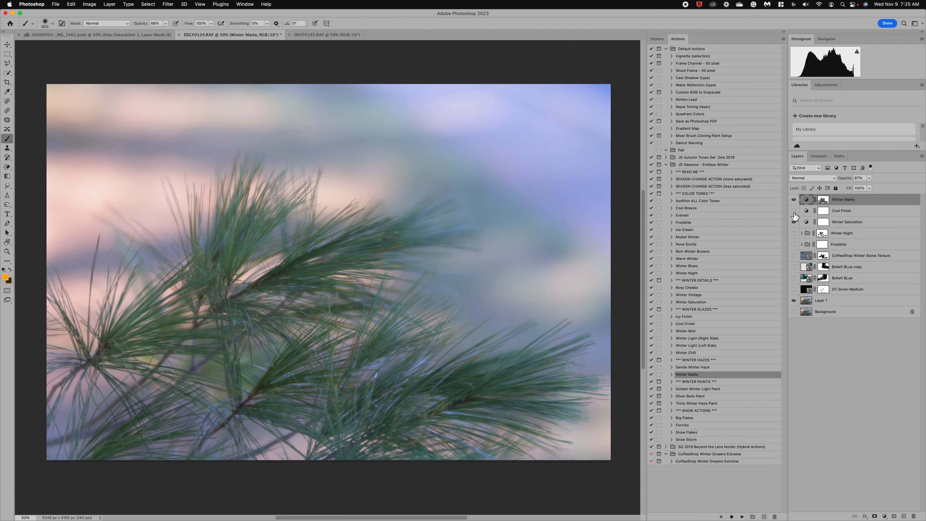
click(794, 244)
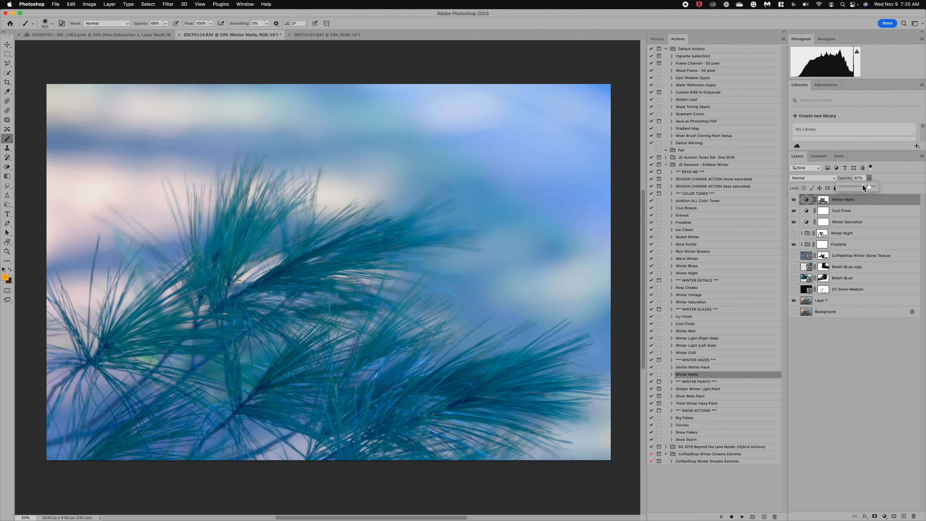
click(863, 186)
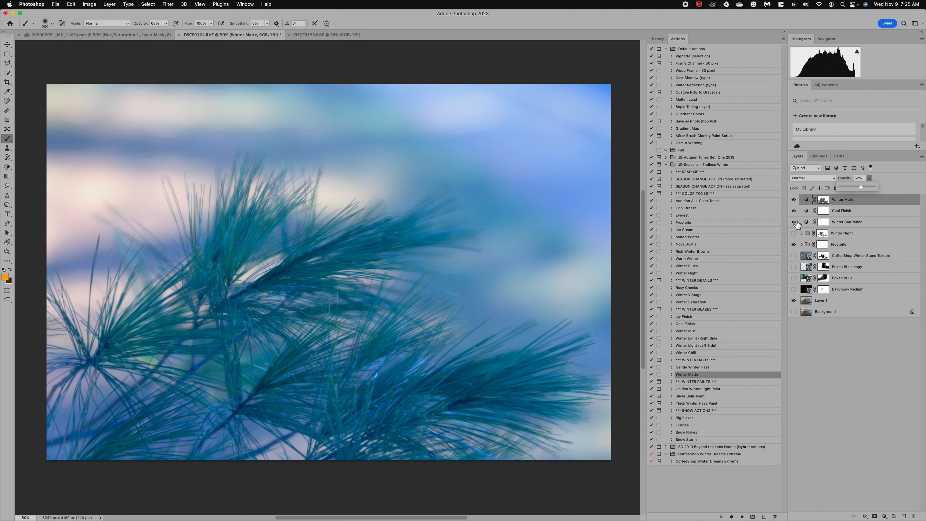
click(794, 201)
click(795, 200)
click(794, 222)
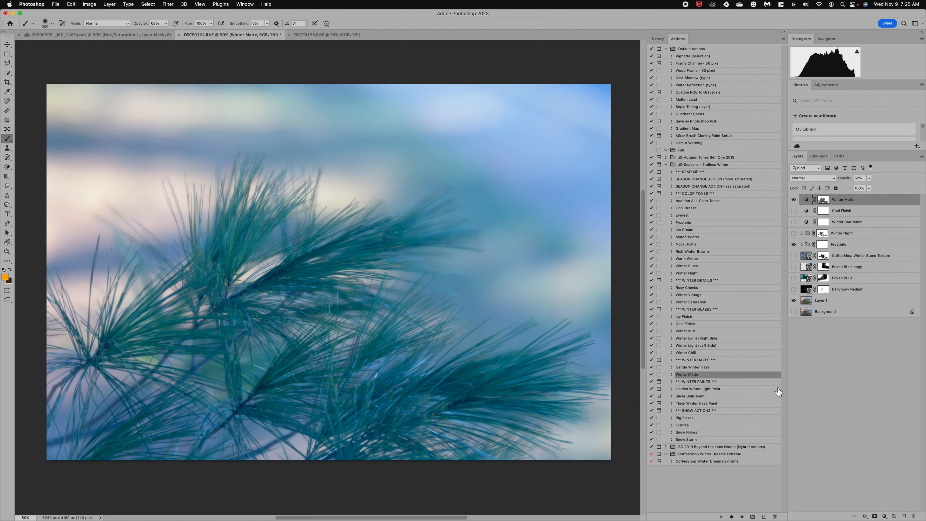
Step: Run the Silver Bells Paint action and target the Silver Bells group's mask
click(699, 397)
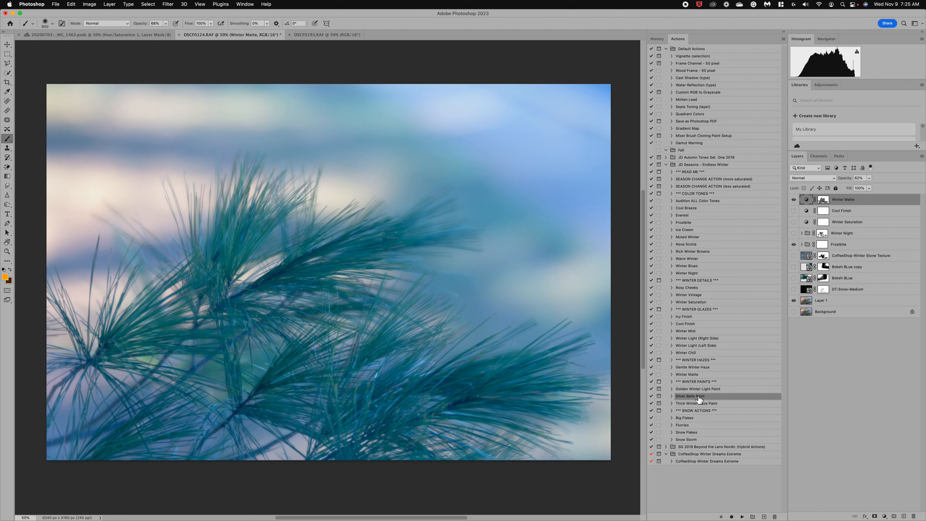
click(743, 517)
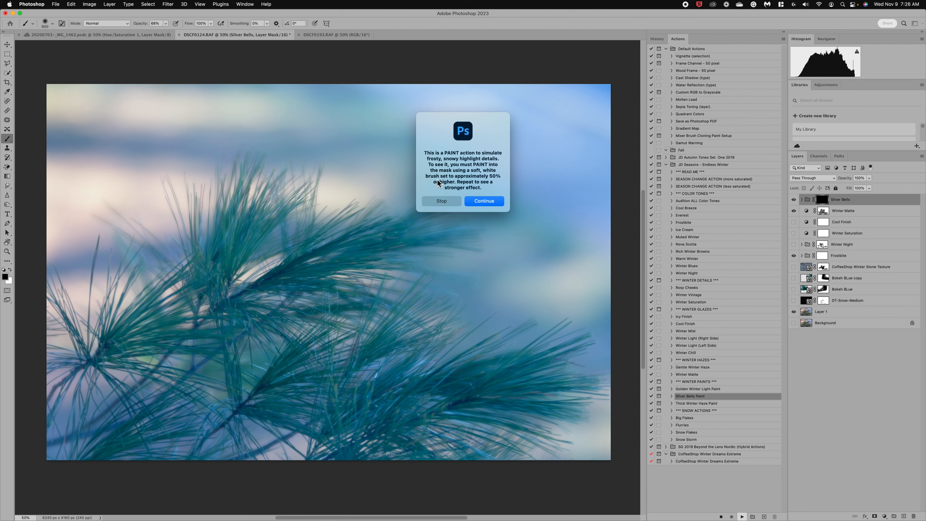
click(484, 202)
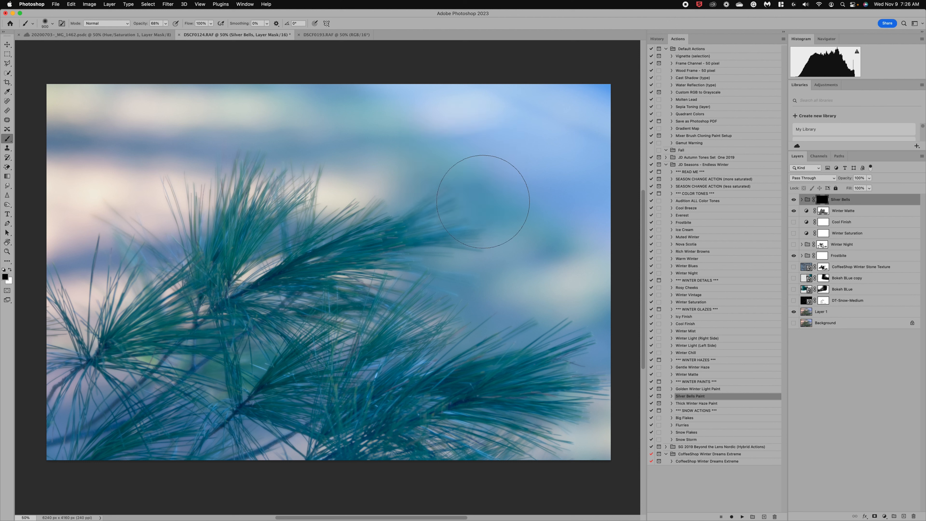
click(801, 200)
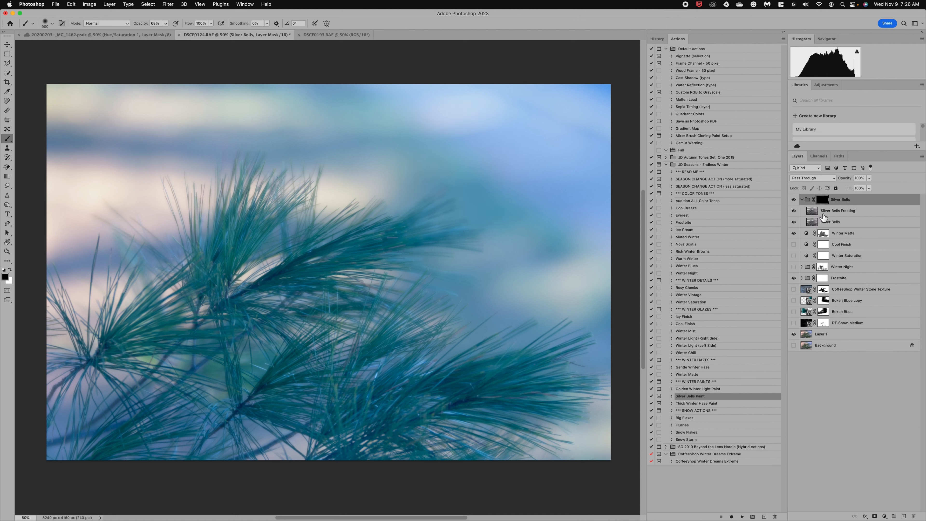
click(803, 200)
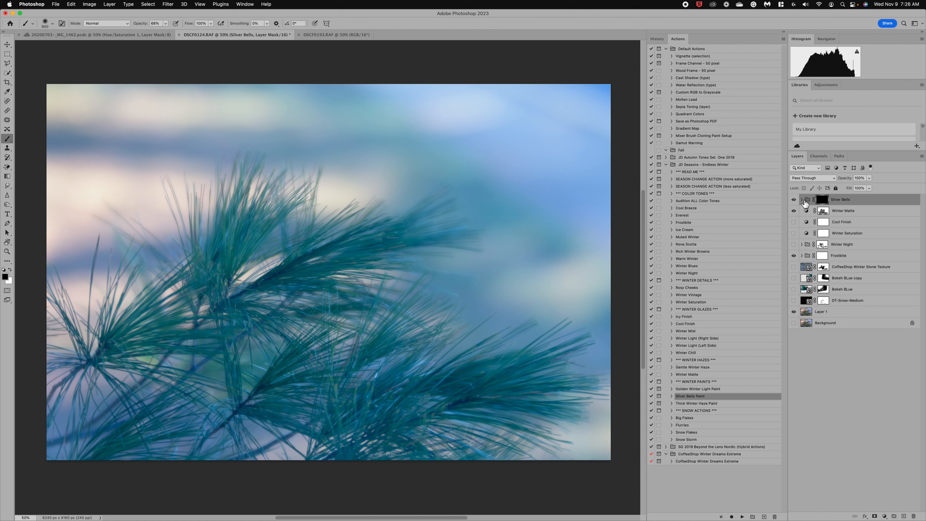
click(803, 200)
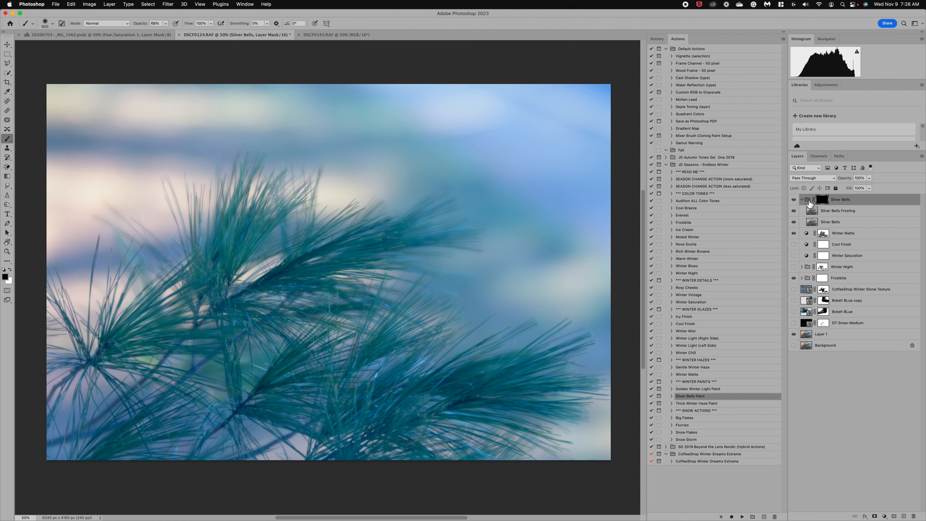
click(809, 202)
click(826, 203)
Step: Paint white at 95% with a 300 px brush over the upper and lower pine needles
click(11, 270)
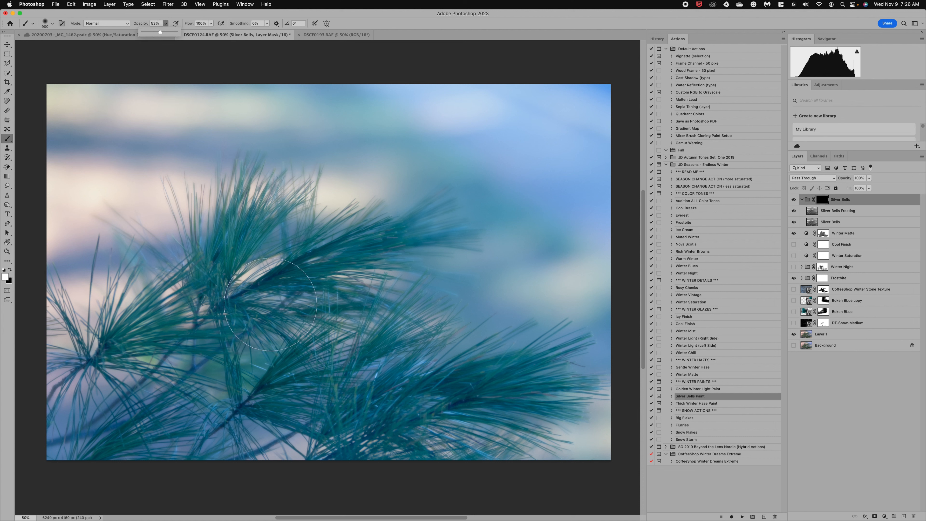
key(bracketleft)
key(bracketleft)
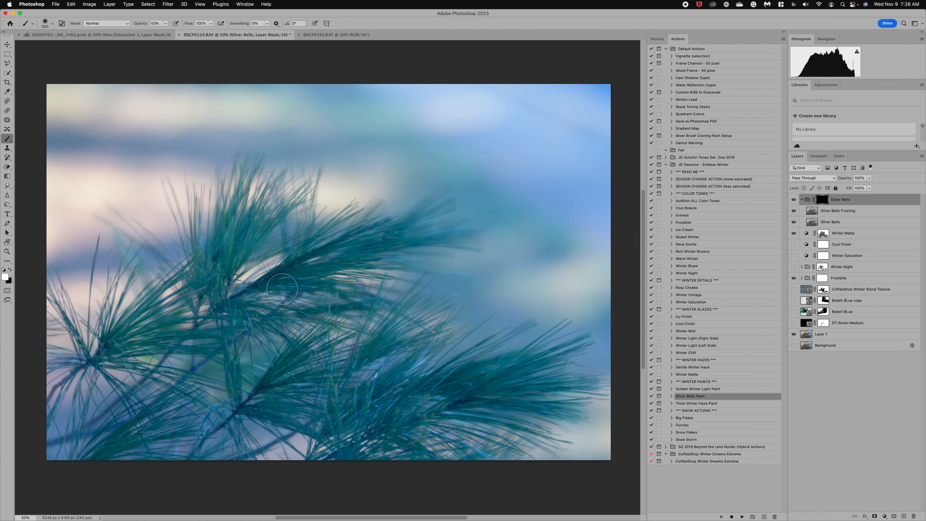
key(bracketleft)
key(bracketleft)
key(bracketleft)
key(bracketleft)
drag(280, 285, 307, 285)
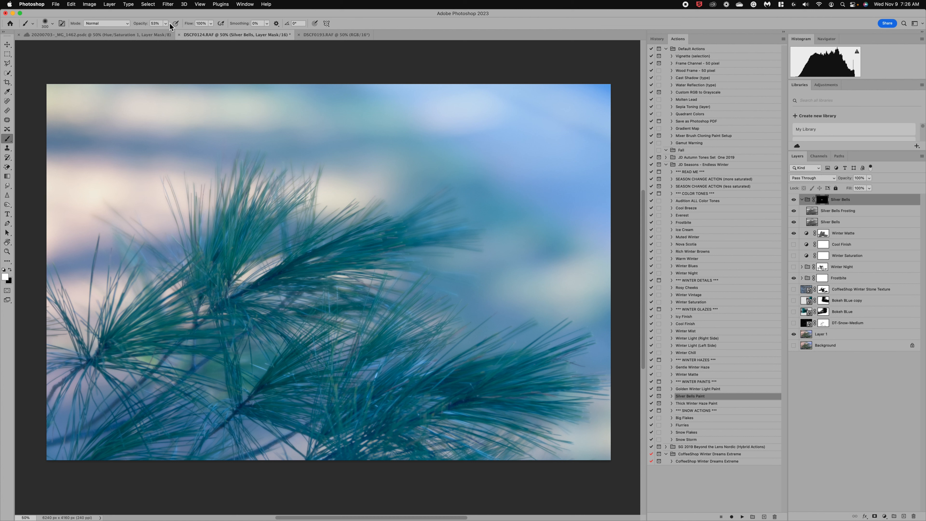
click(180, 31)
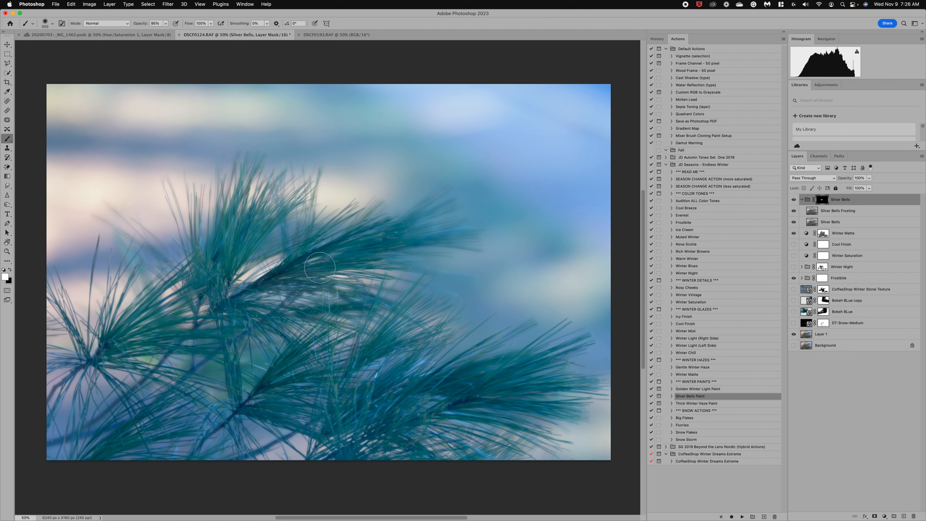
mouse_move(315, 271)
mouse_down()
mouse_move(382, 244)
mouse_move(300, 274)
mouse_move(438, 248)
mouse_up()
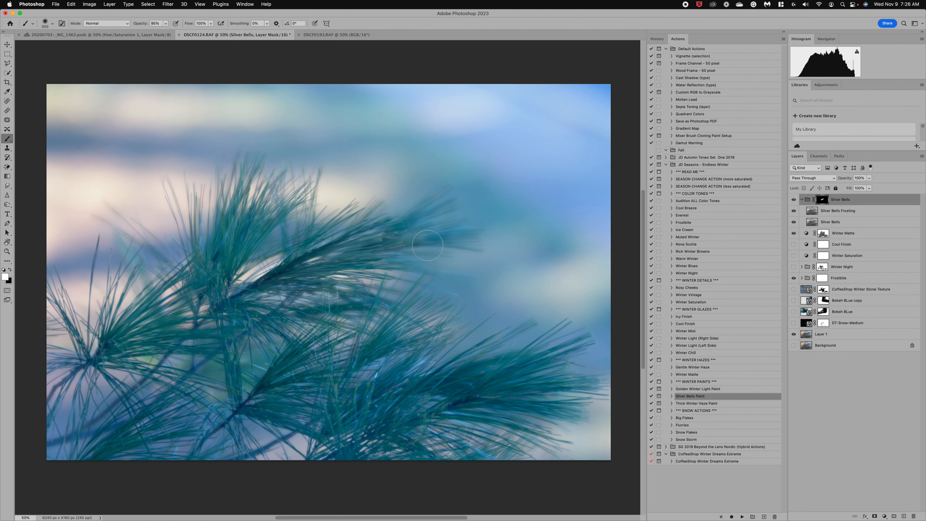
drag(295, 365, 350, 341)
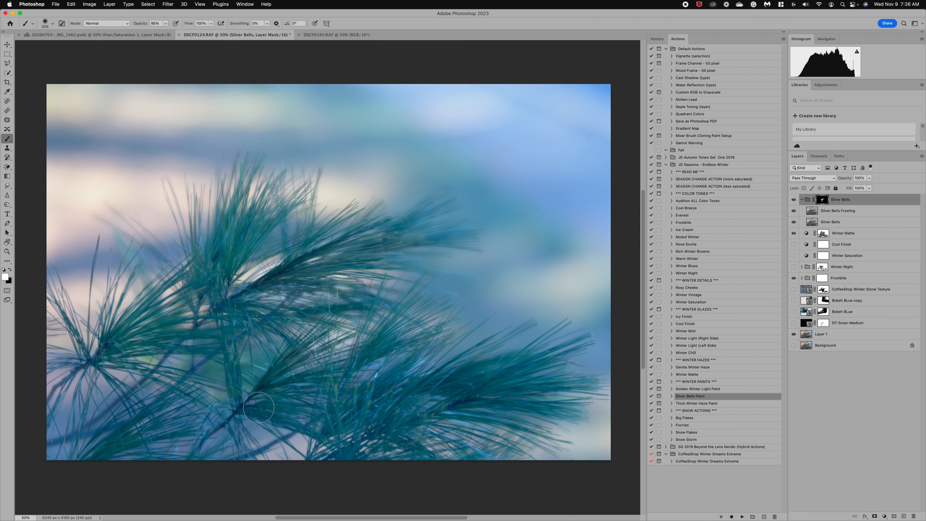
mouse_move(259, 403)
mouse_down()
mouse_move(319, 416)
mouse_move(300, 389)
mouse_move(345, 388)
mouse_up()
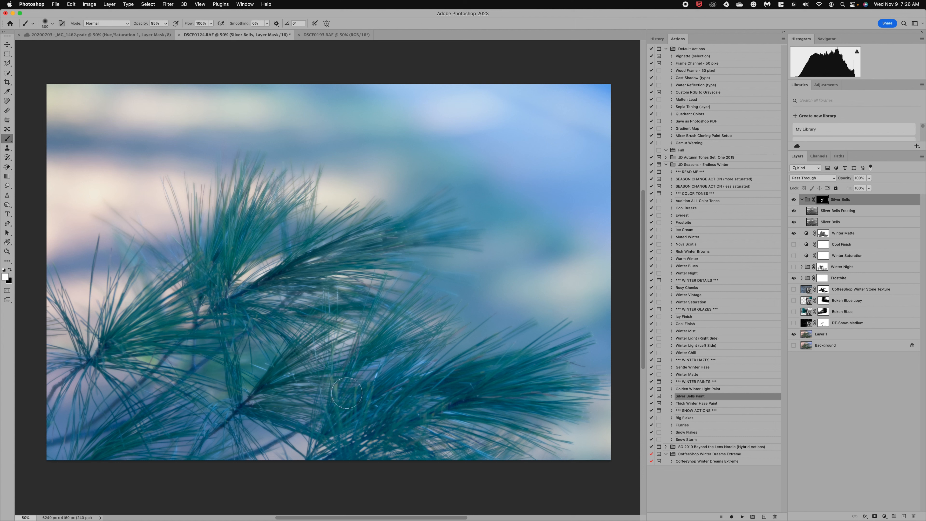
drag(380, 427, 390, 373)
Step: Brighten the lower-right needles with a soft round tip, undoing the final stroke
right_click(392, 421)
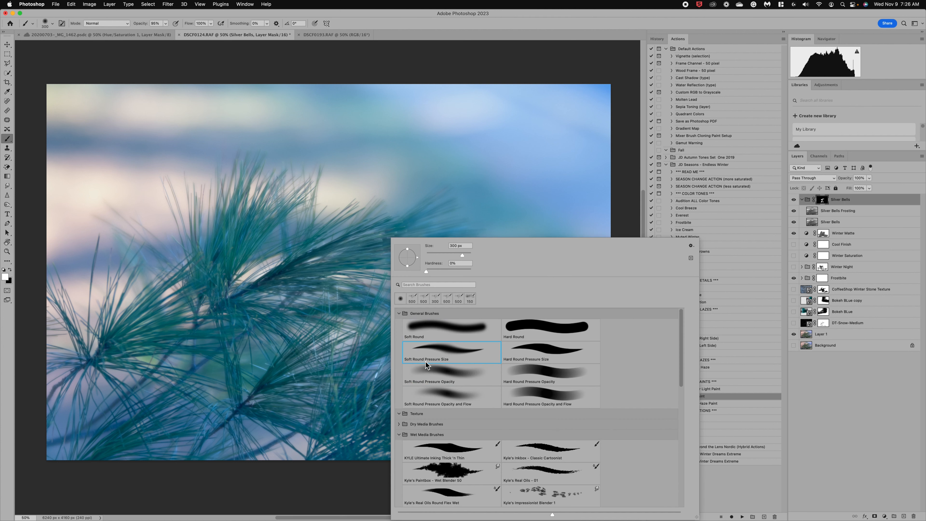
click(384, 420)
drag(383, 423, 412, 381)
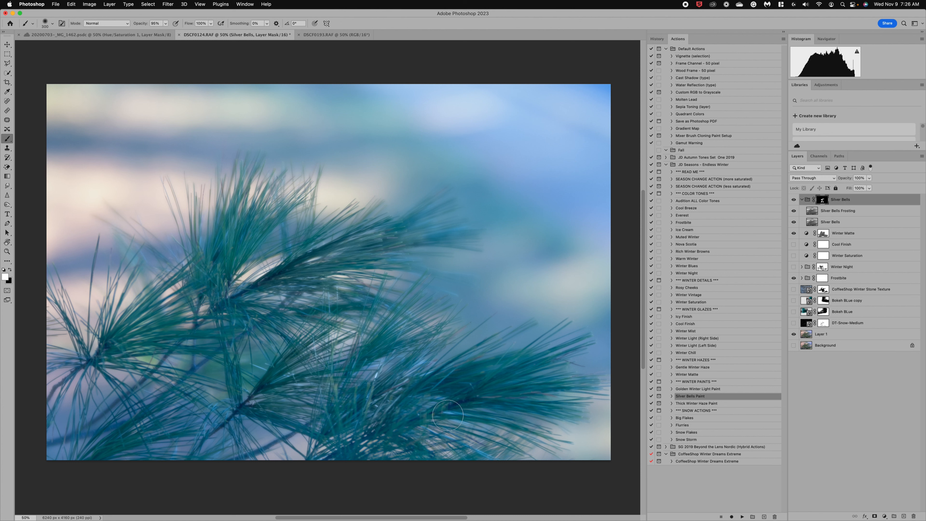
drag(448, 416, 524, 428)
drag(423, 425, 486, 456)
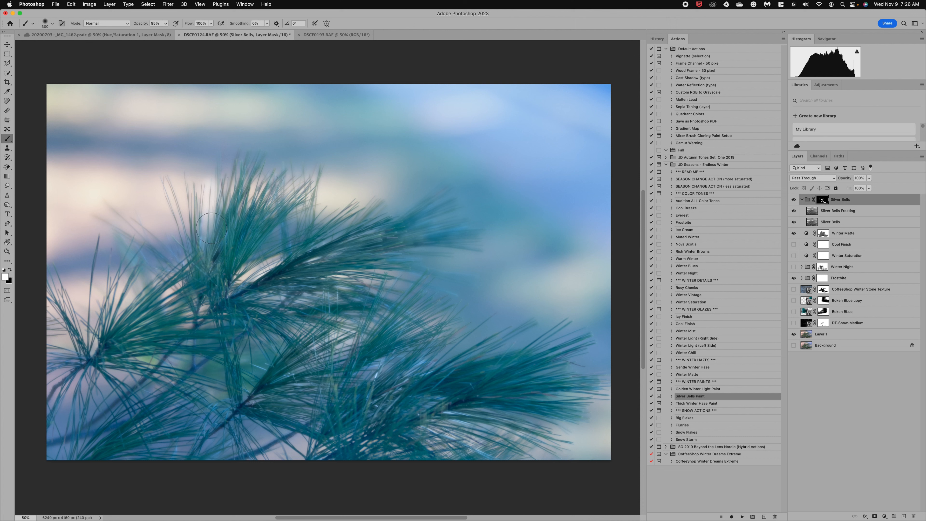
key(super+z)
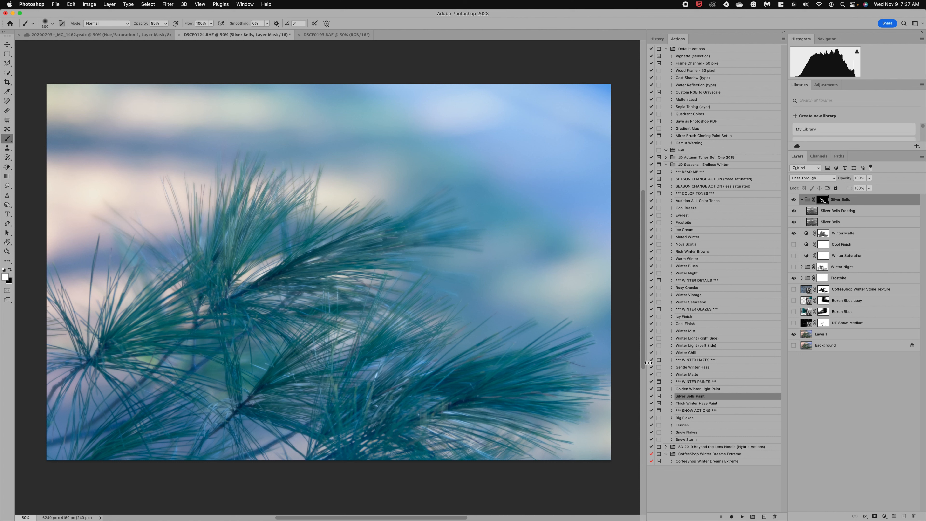
Step: Run Golden Winter Light Paint and set a 1500 px brush at about 49% opacity
click(698, 389)
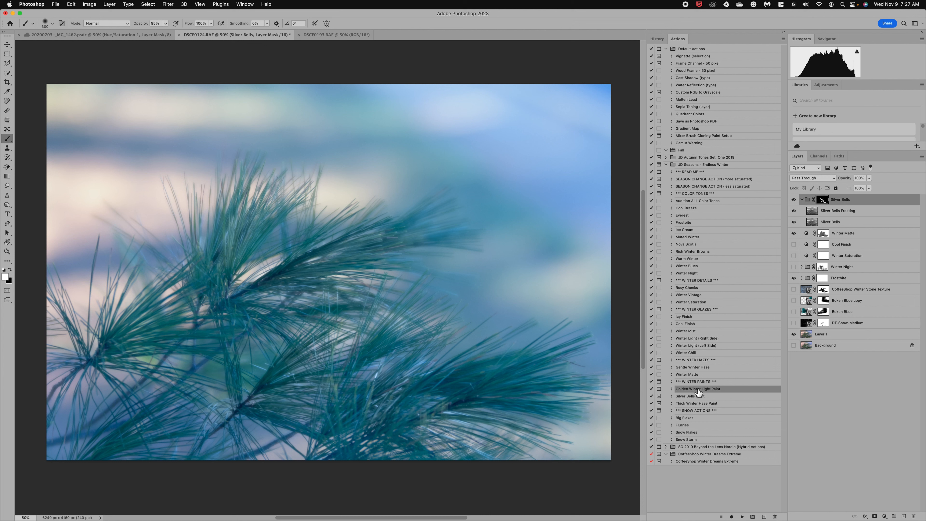
click(743, 517)
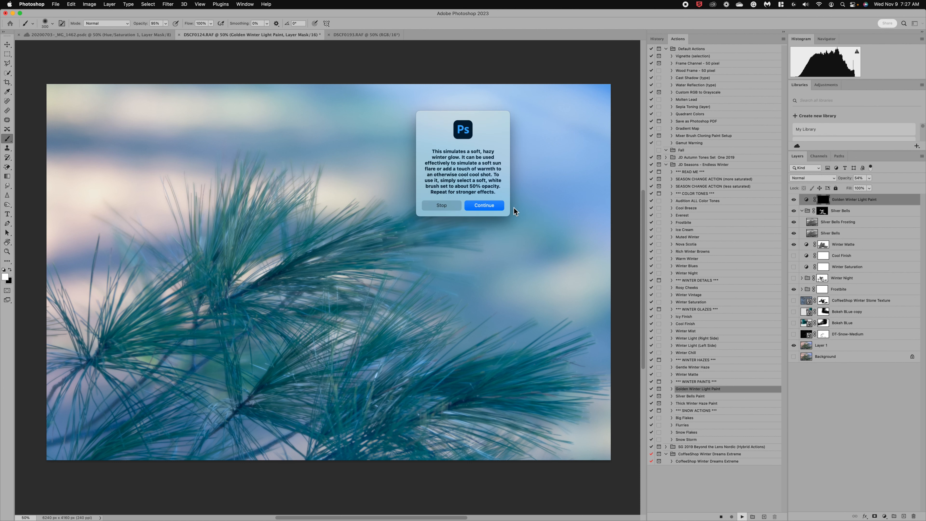
click(484, 206)
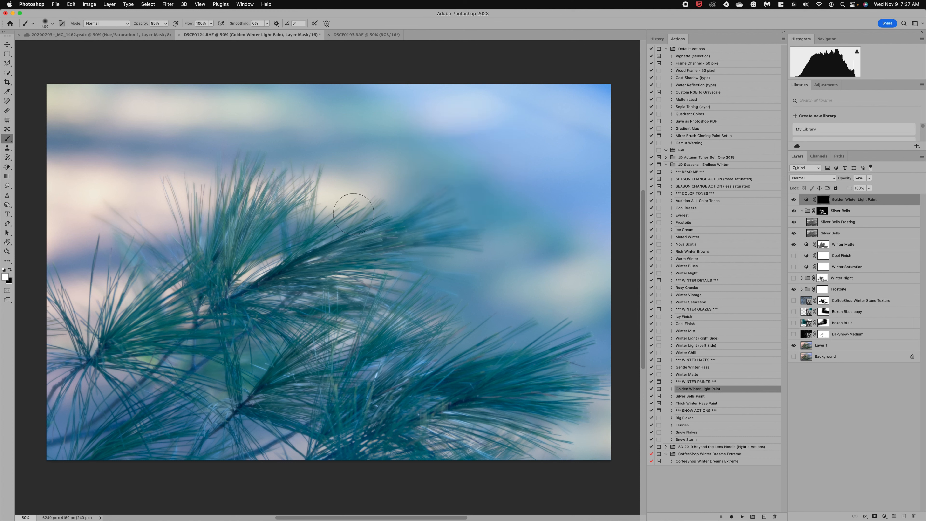
key(bracketright)
key(bracketright)
key(bracketright)
key(bracketright)
key(bracketright)
key(bracketright)
key(bracketright)
key(bracketright)
key(bracketright)
click(166, 24)
click(103, 148)
Step: Paint the warm glow across the blue top band, right side and around the left needles
click(79, 173)
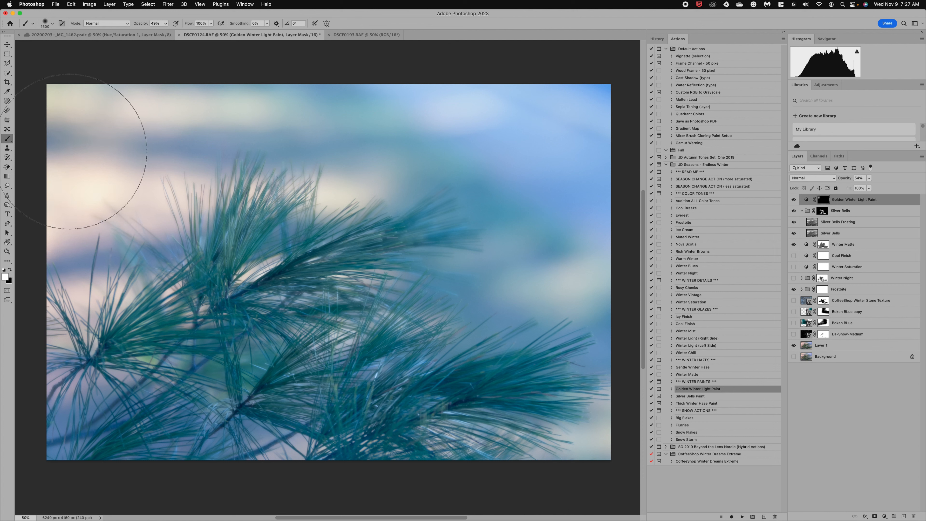
click(69, 151)
click(154, 158)
click(182, 150)
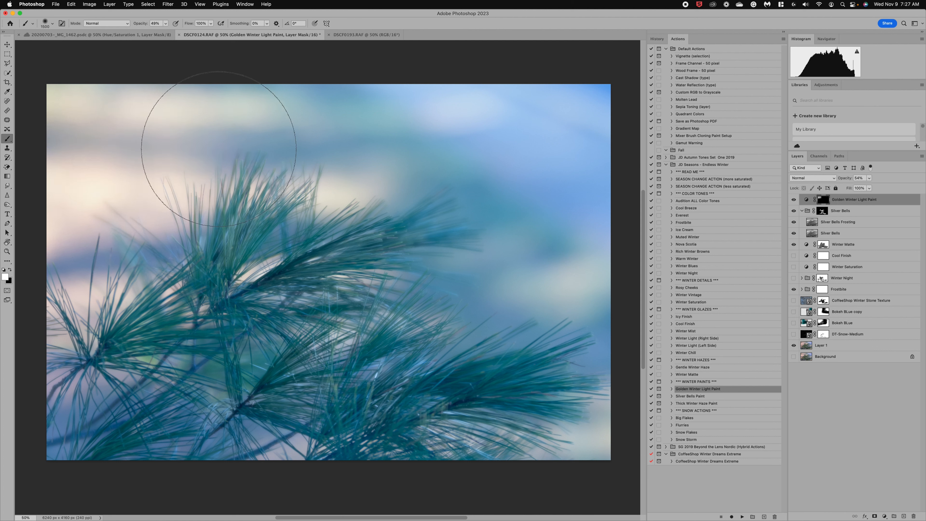
click(234, 146)
click(278, 144)
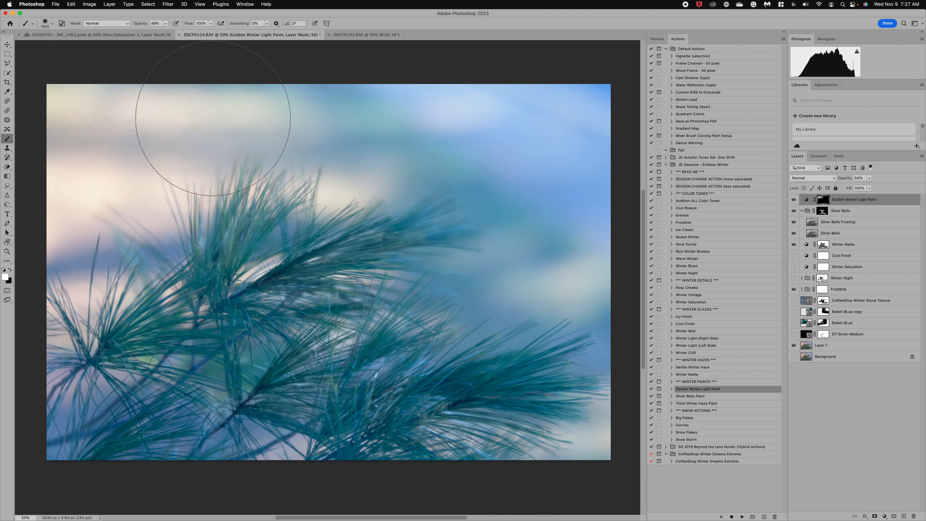
click(342, 123)
click(350, 146)
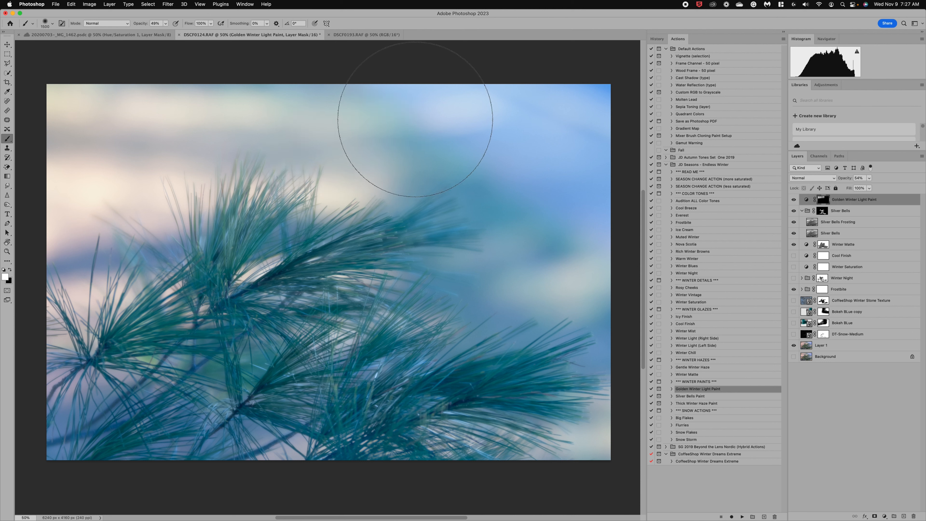
click(415, 121)
click(502, 138)
click(543, 118)
click(569, 96)
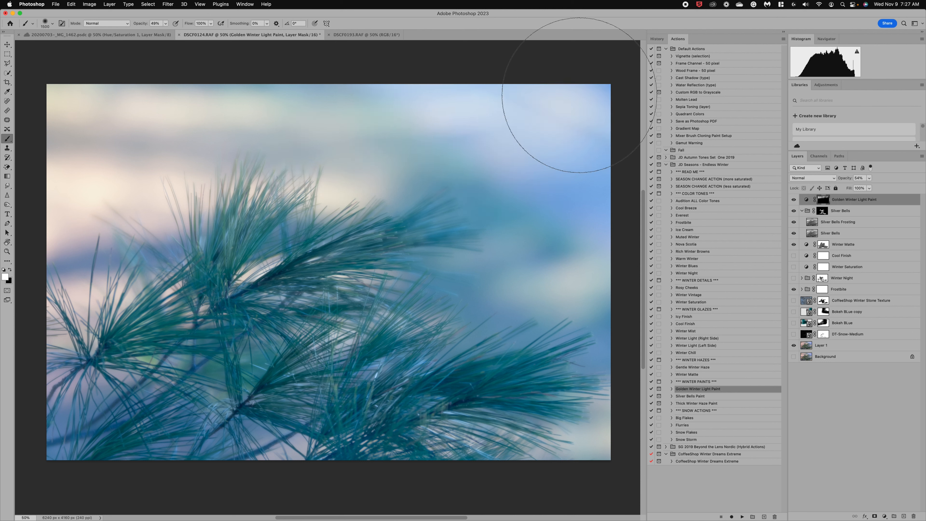
click(536, 236)
click(559, 331)
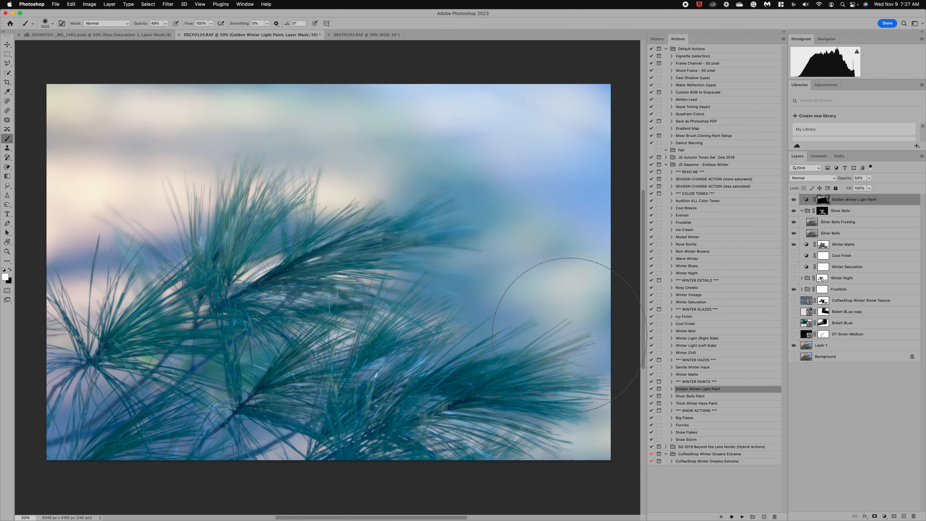
click(60, 281)
click(100, 270)
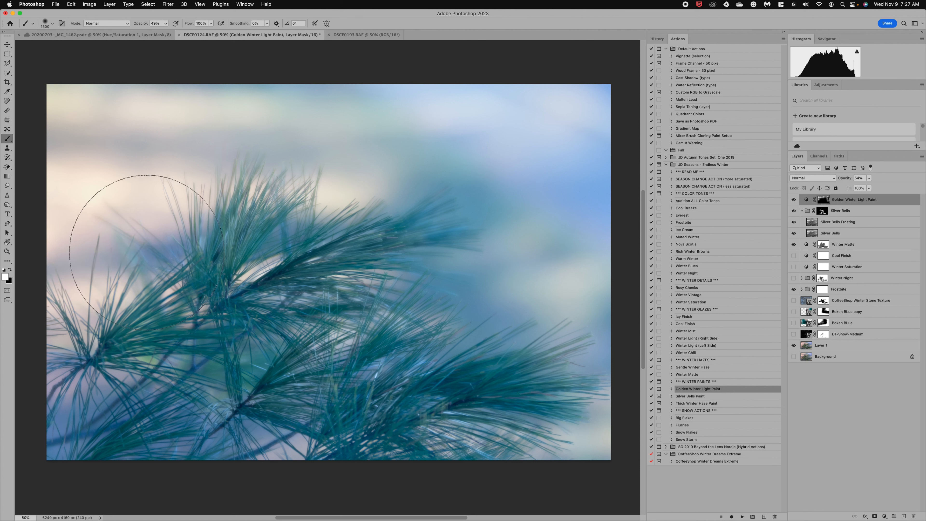
click(159, 269)
click(201, 225)
click(287, 250)
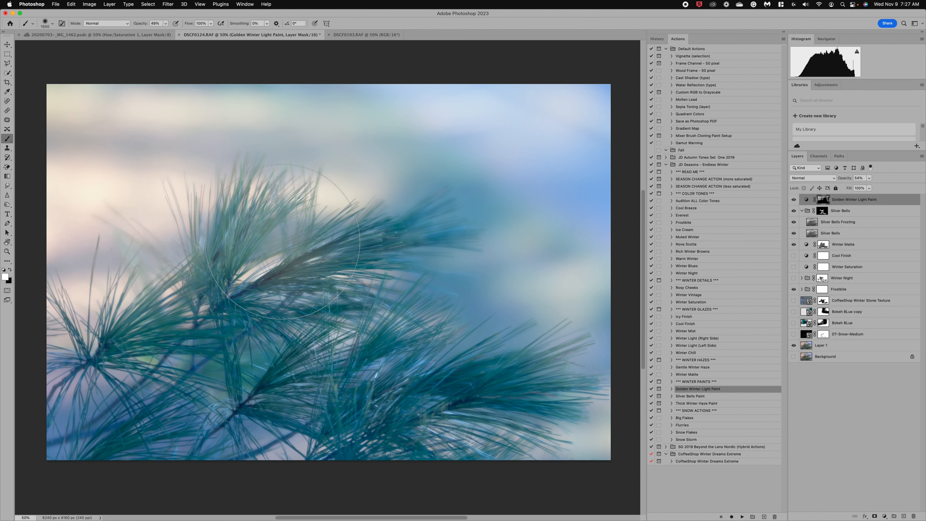
click(316, 97)
click(255, 96)
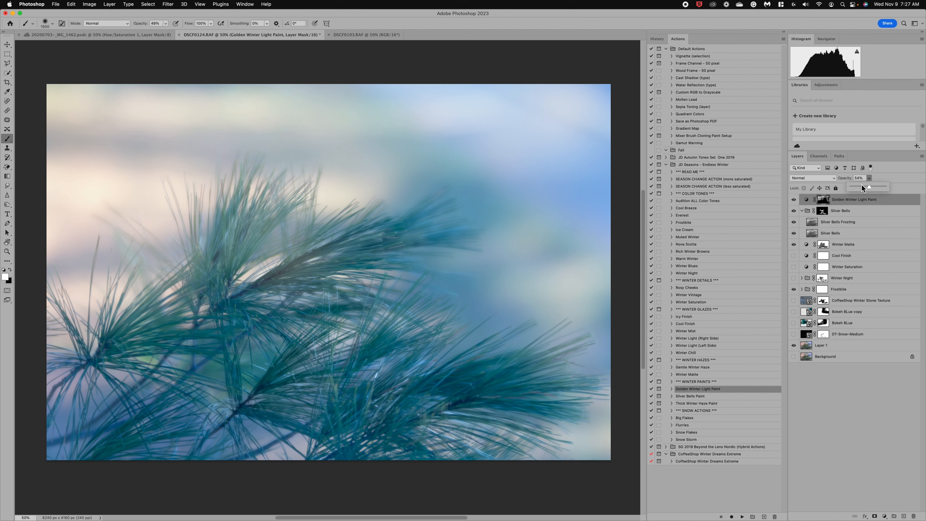
Step: Reduce the glow layer to 37% opacity and lighten the top-left edge and top-right corner
drag(866, 187, 864, 186)
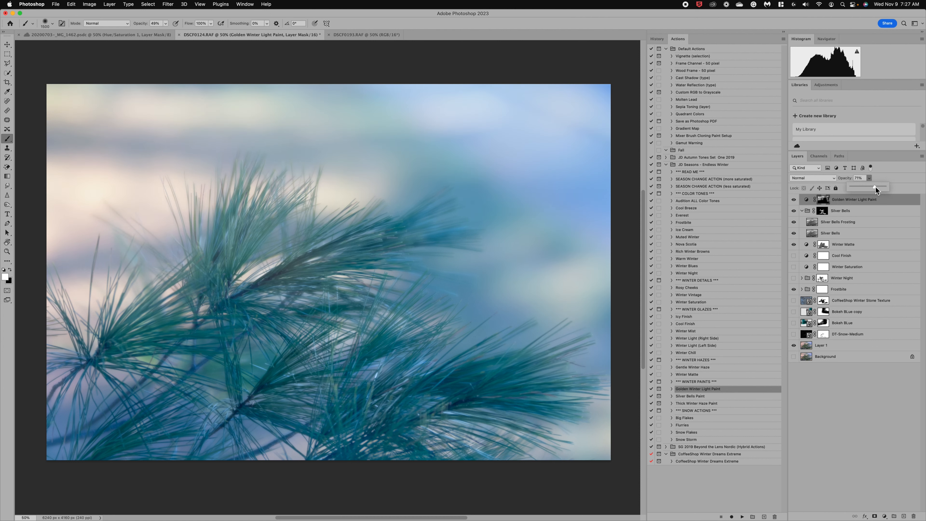
click(203, 69)
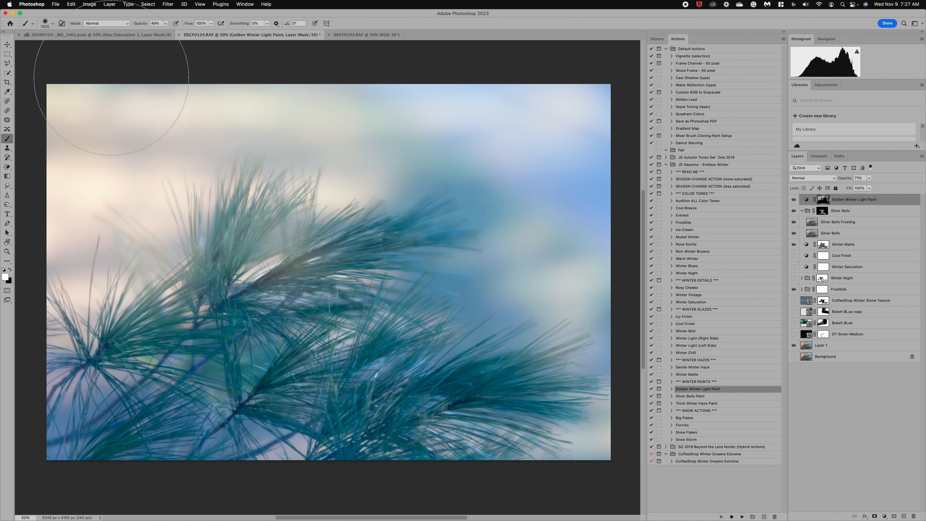
click(95, 86)
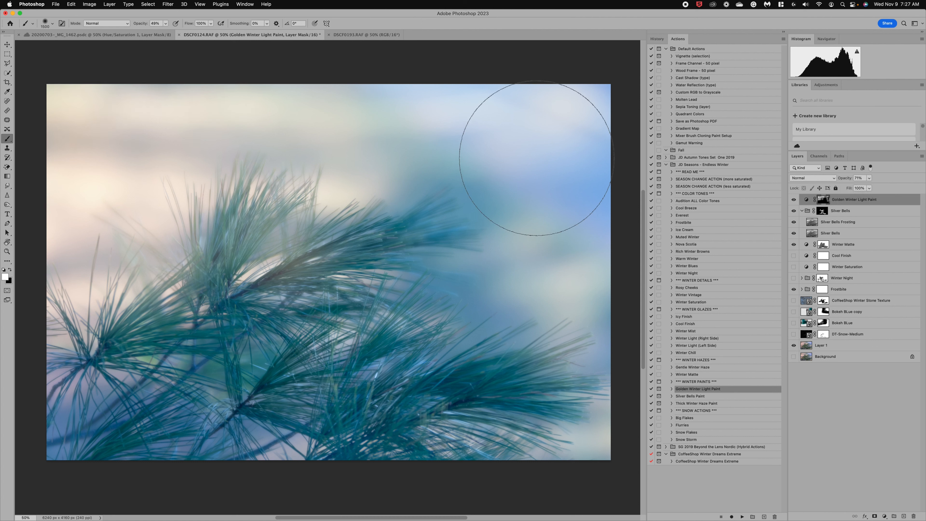
click(535, 161)
Step: Paint black on the mask to remove the glow from the central and upper needles
click(11, 270)
click(265, 250)
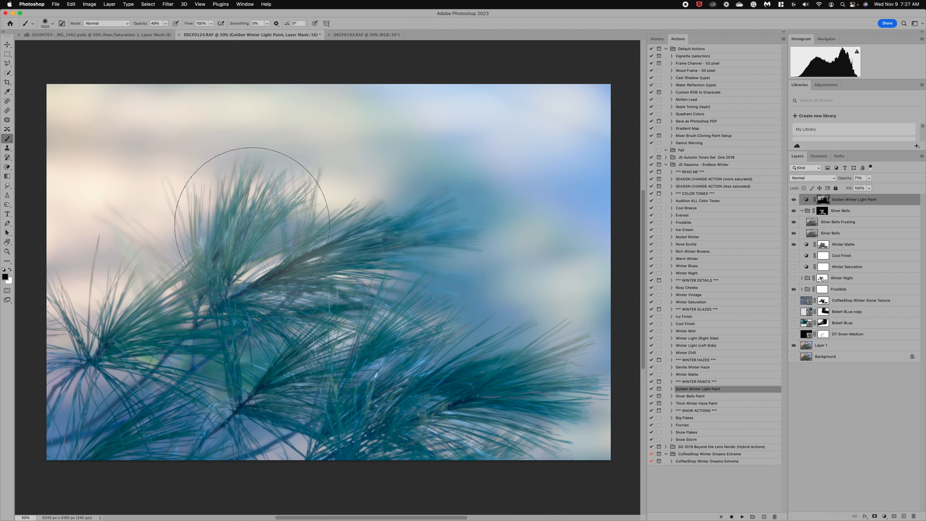
click(252, 212)
click(206, 217)
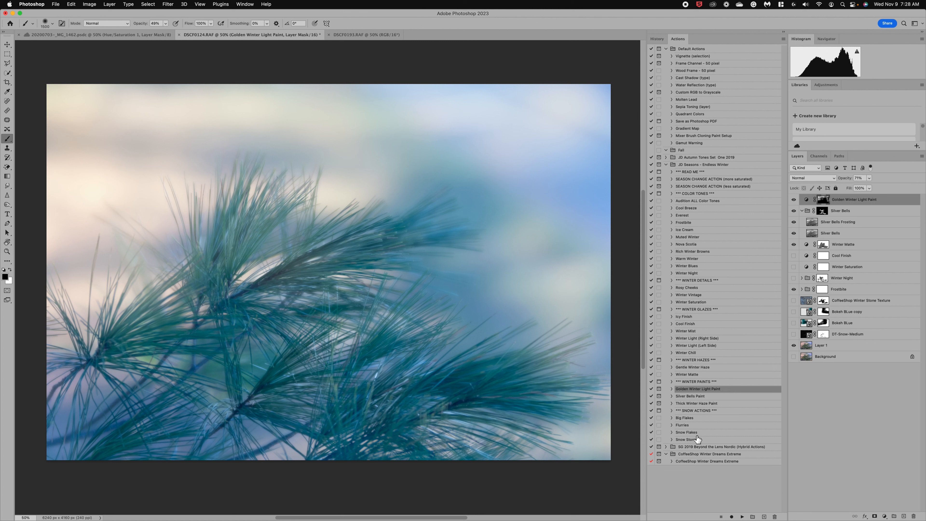
Step: Run the Flurries action to scatter fine snow over the pine branch
click(686, 427)
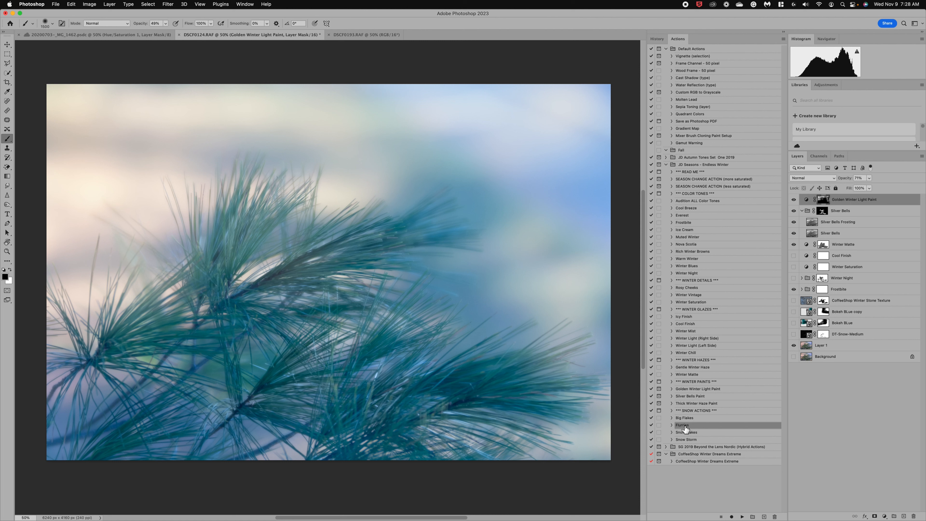
click(742, 517)
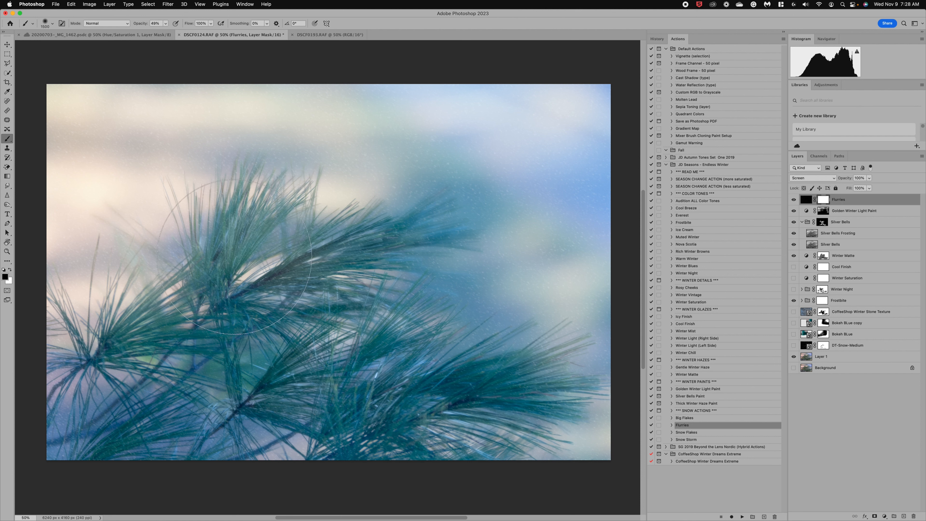
click(695, 434)
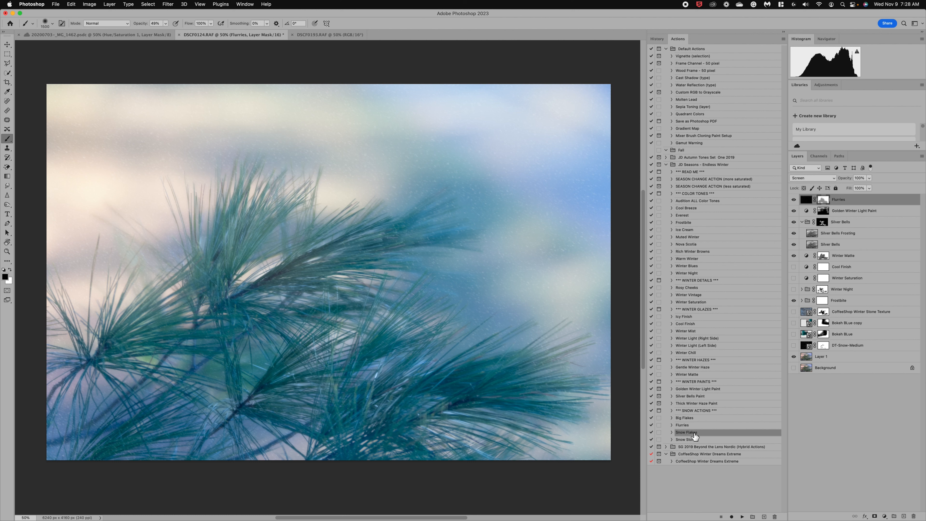
Step: Run Snow Flakes at 58% opacity, mask it off the left branches, then switch to DSCF0193.RAF
click(743, 516)
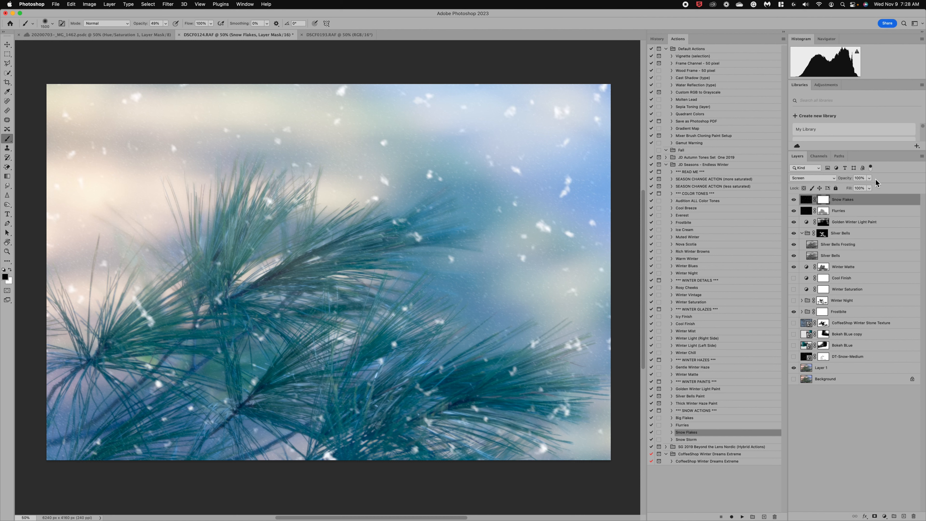
click(869, 179)
click(856, 186)
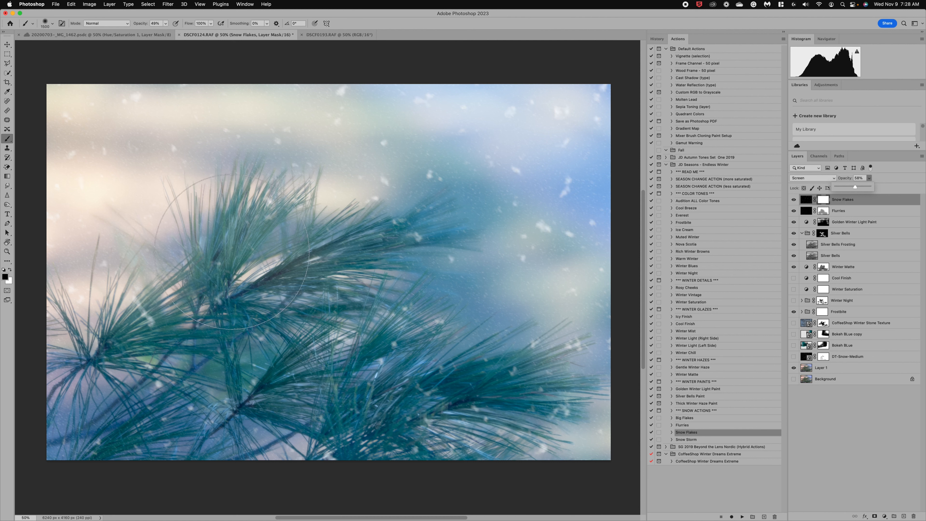
click(236, 273)
drag(235, 275, 136, 316)
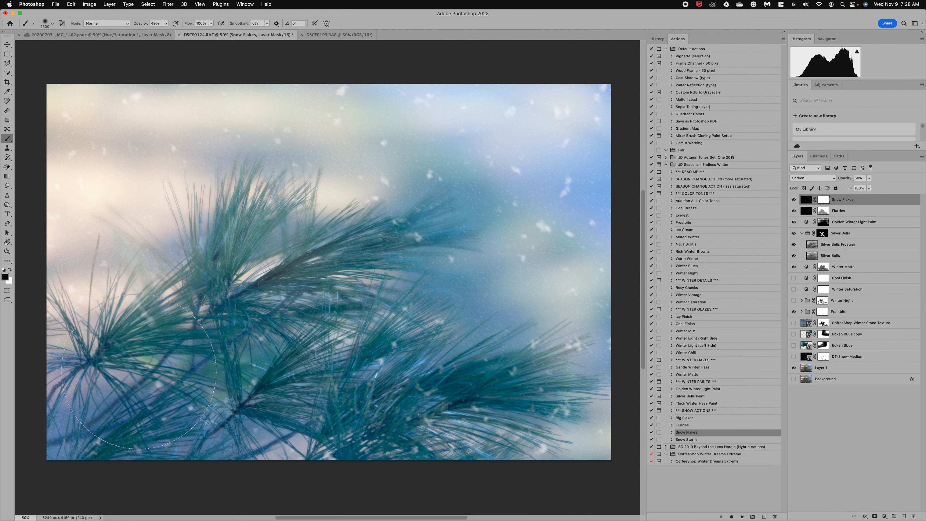
drag(126, 409, 195, 405)
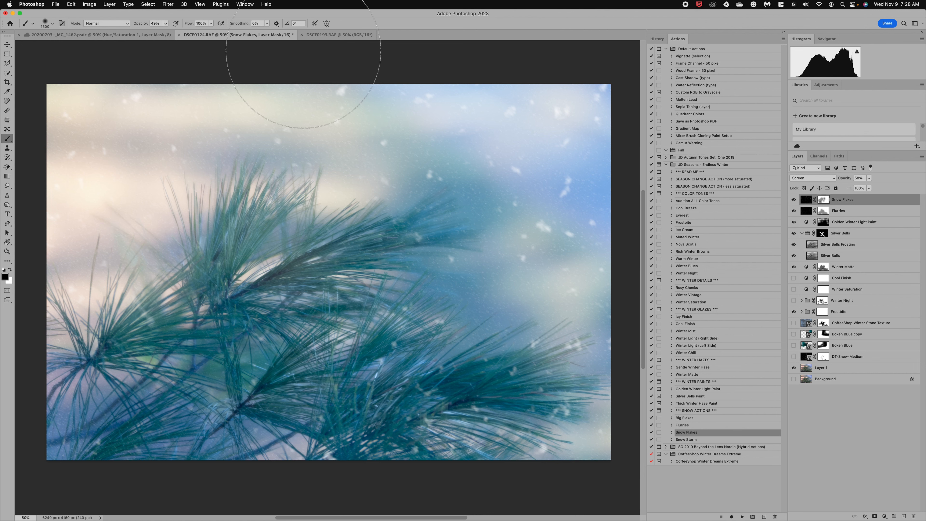
click(341, 35)
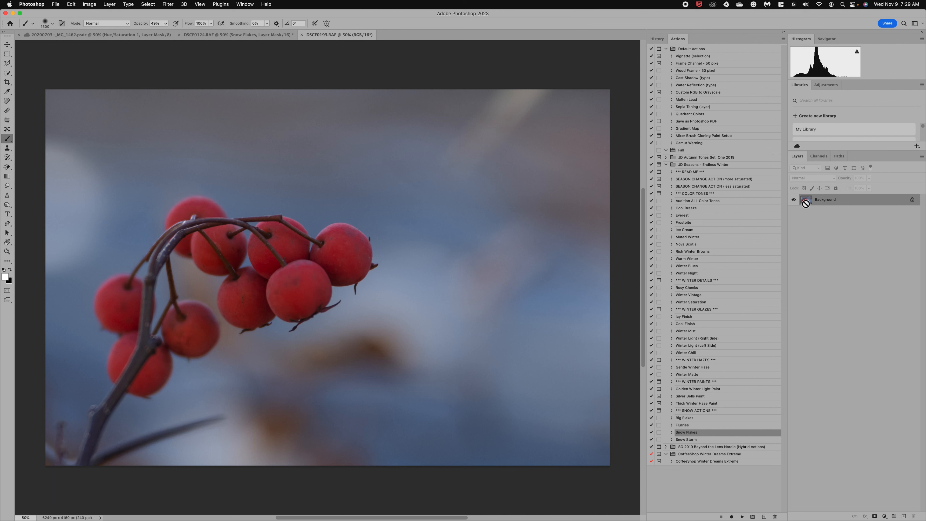
Step: Duplicate the berries Background layer and apply the Winter Vintage toning action
key(super+j)
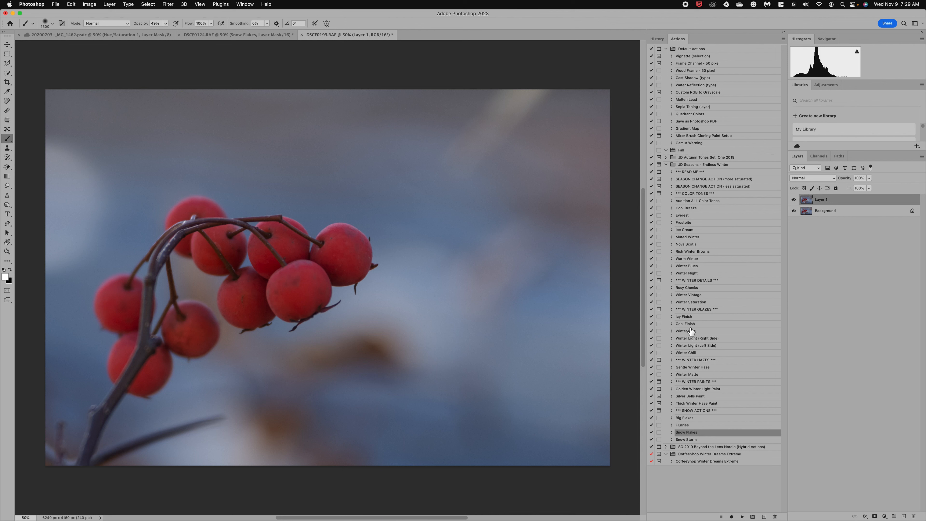
click(692, 295)
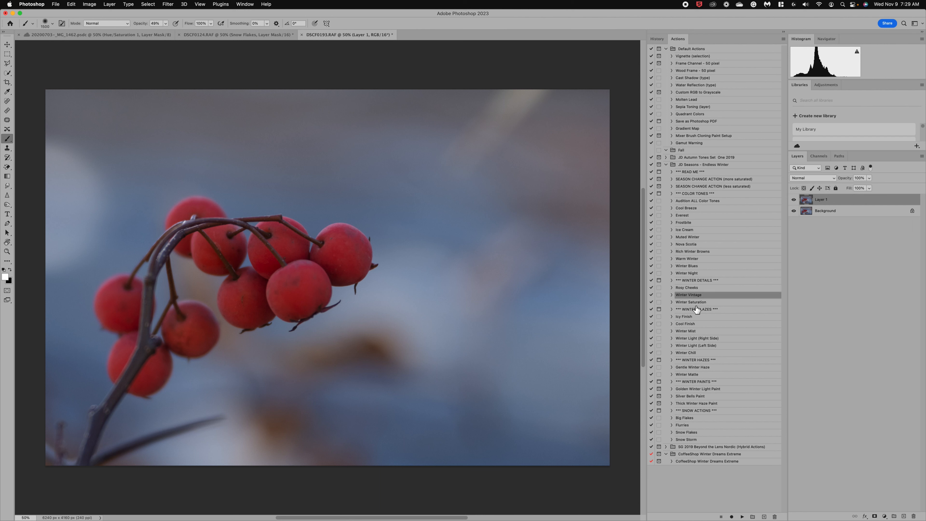
click(743, 516)
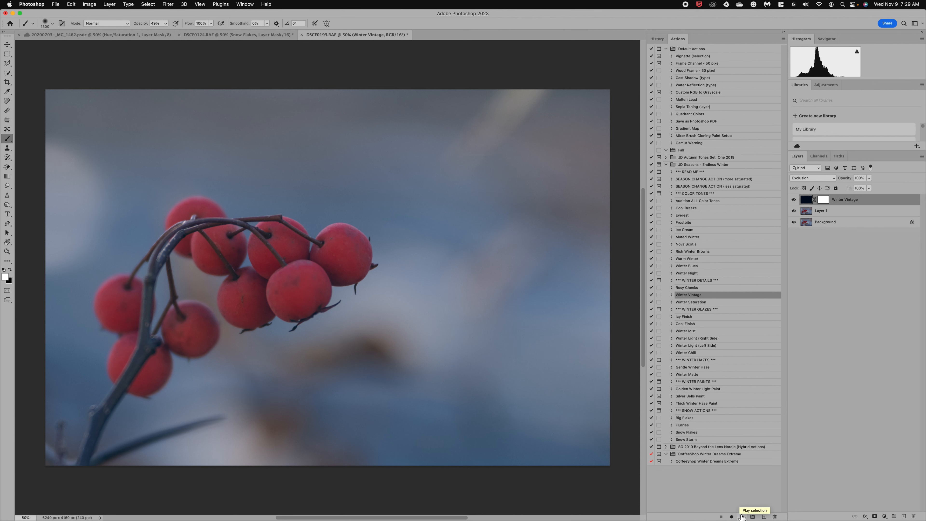
Step: Compare the Winter Vintage toning on and off, then set a black 1000 px brush
click(794, 200)
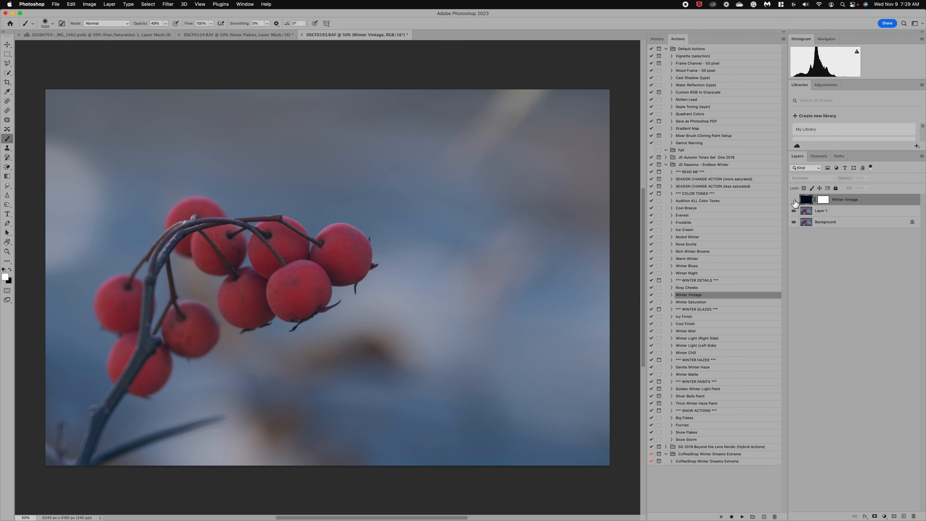
click(794, 200)
click(795, 200)
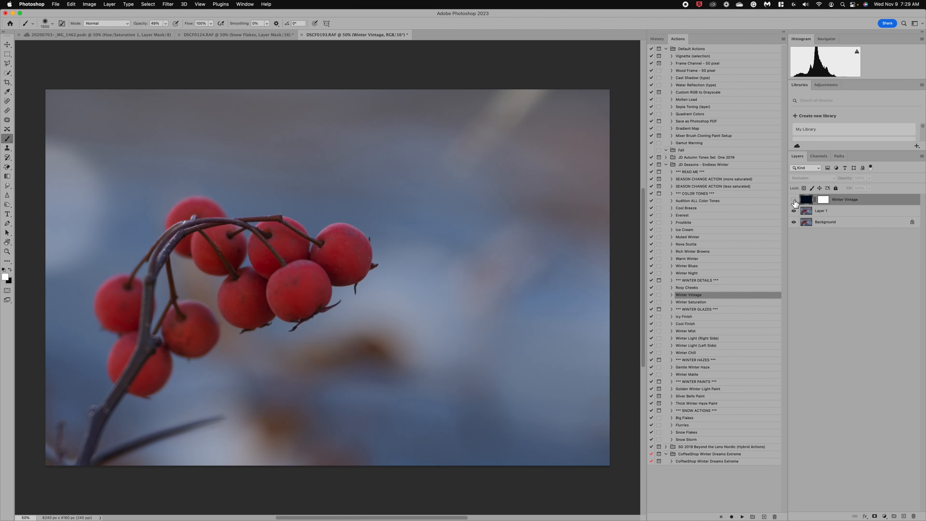
click(794, 200)
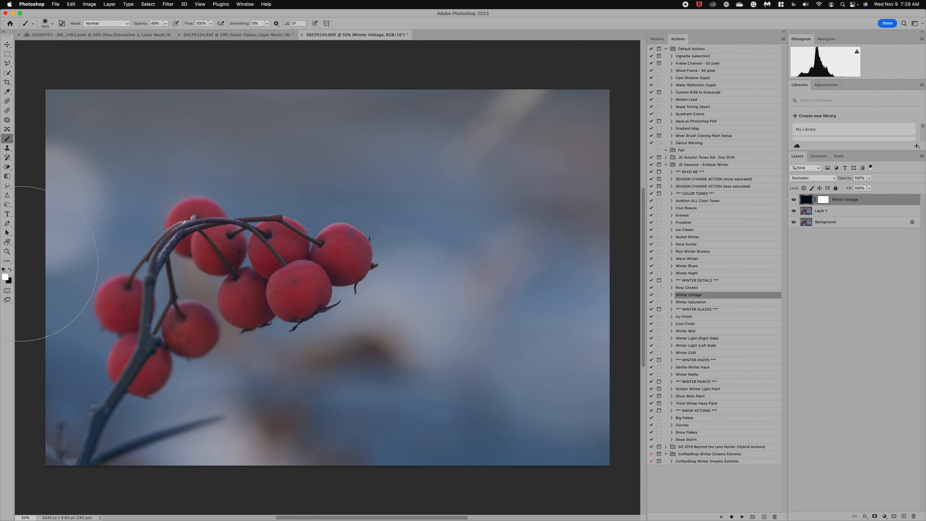
click(11, 269)
key(bracketleft)
key(bracketleft)
key(bracketleft)
key(bracketleft)
key(bracketleft)
Step: Apply Winter Saturation and move it beneath the Winter Vintage layer
click(688, 302)
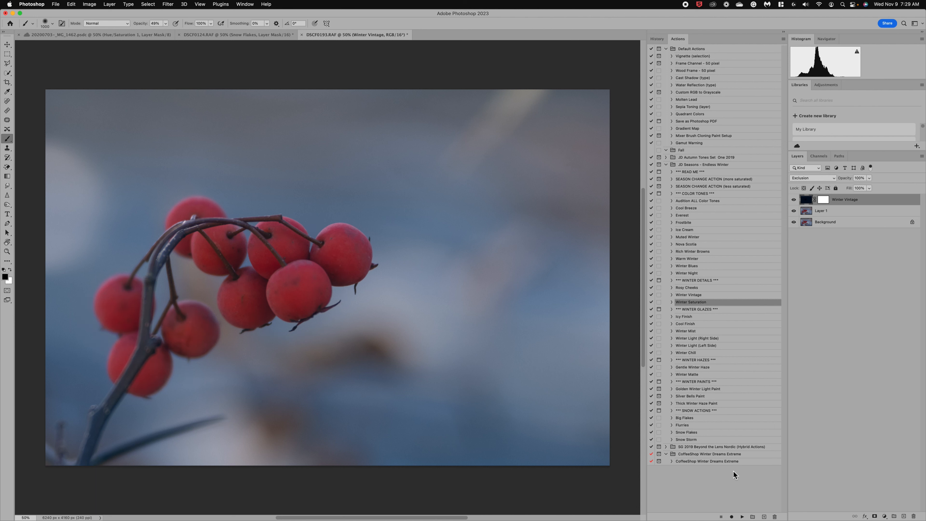
click(743, 517)
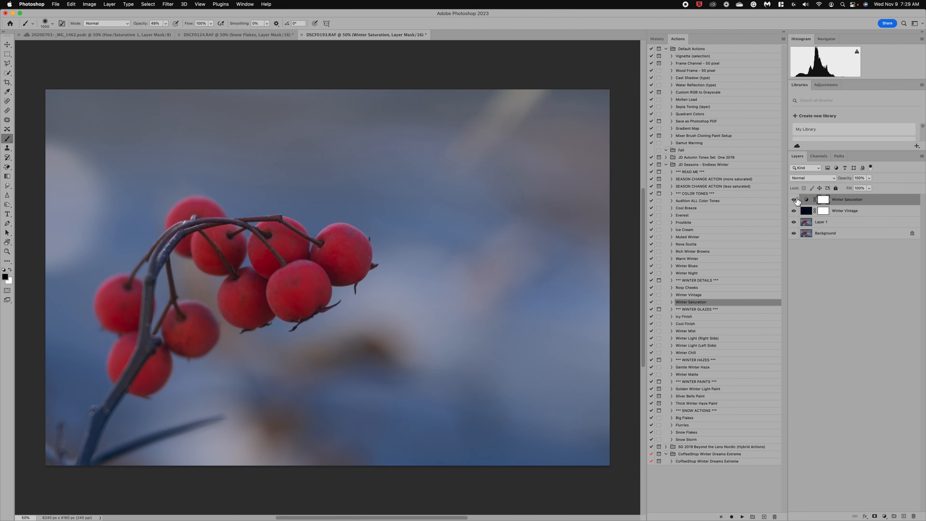
click(796, 199)
click(796, 199)
drag(863, 203, 861, 221)
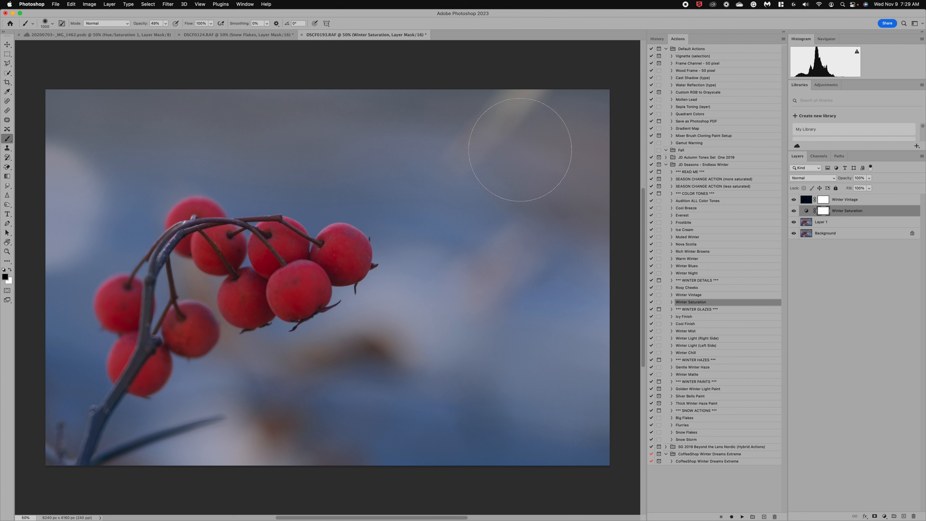
Step: Add Winter Light (Right Side) at 53% opacity and mask it off the right berries
click(704, 339)
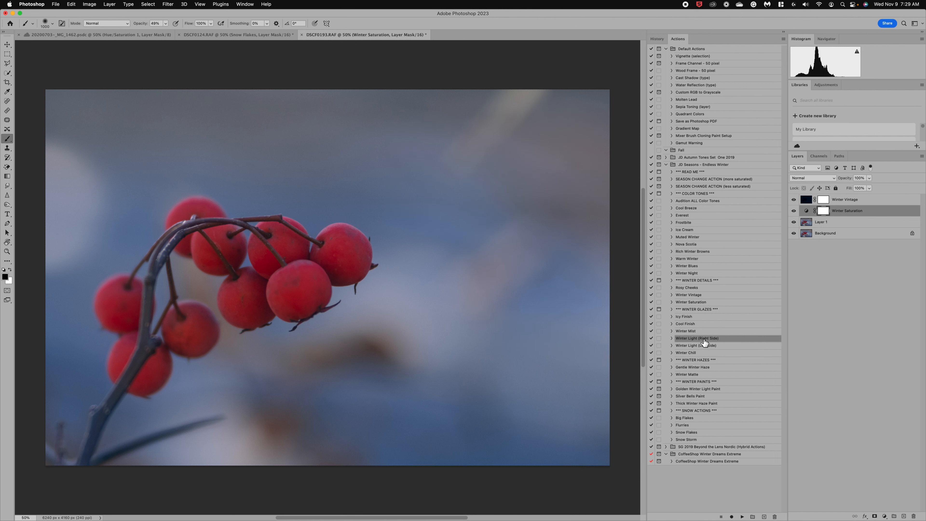
click(742, 517)
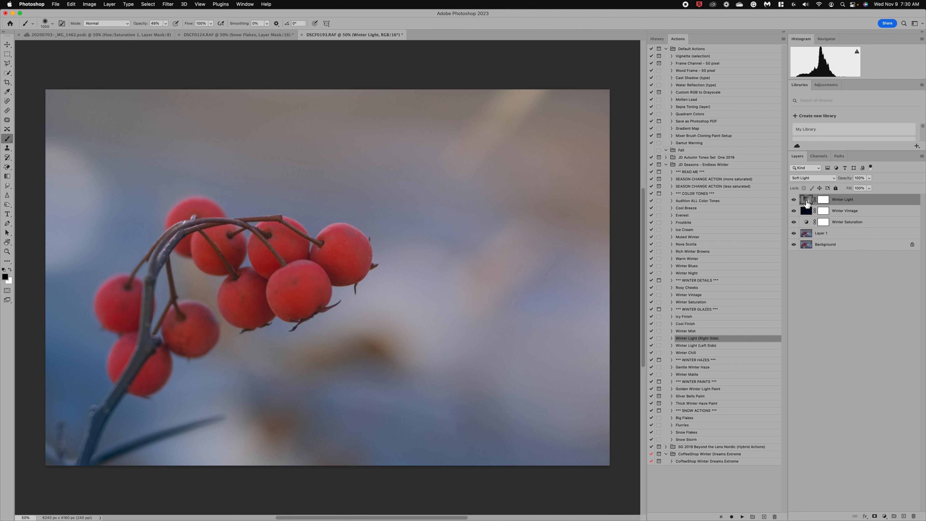
click(870, 179)
click(861, 186)
click(854, 187)
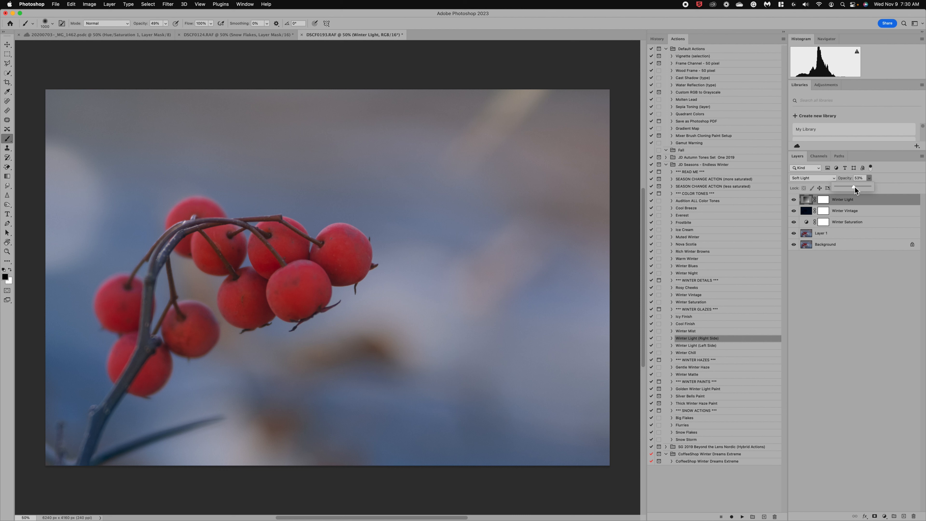
click(824, 204)
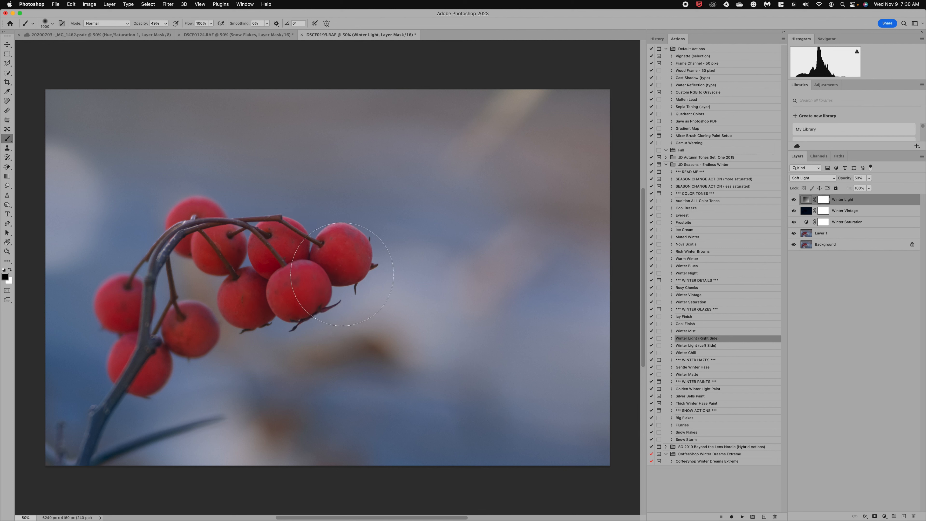
mouse_move(342, 274)
mouse_down()
mouse_move(294, 279)
mouse_move(255, 270)
mouse_move(248, 255)
mouse_move(279, 276)
mouse_up()
click(687, 425)
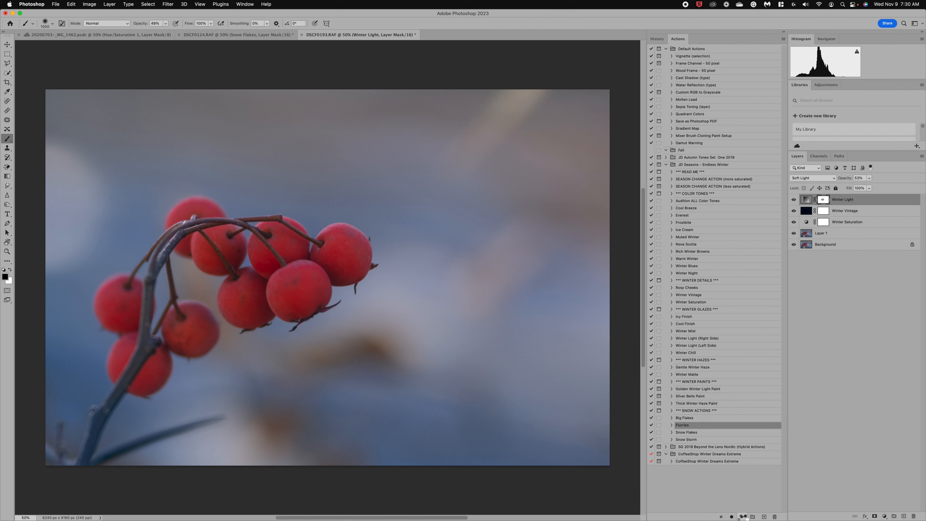
Step: Play Flurries at 59% opacity and fade the snow over the right berries
click(743, 518)
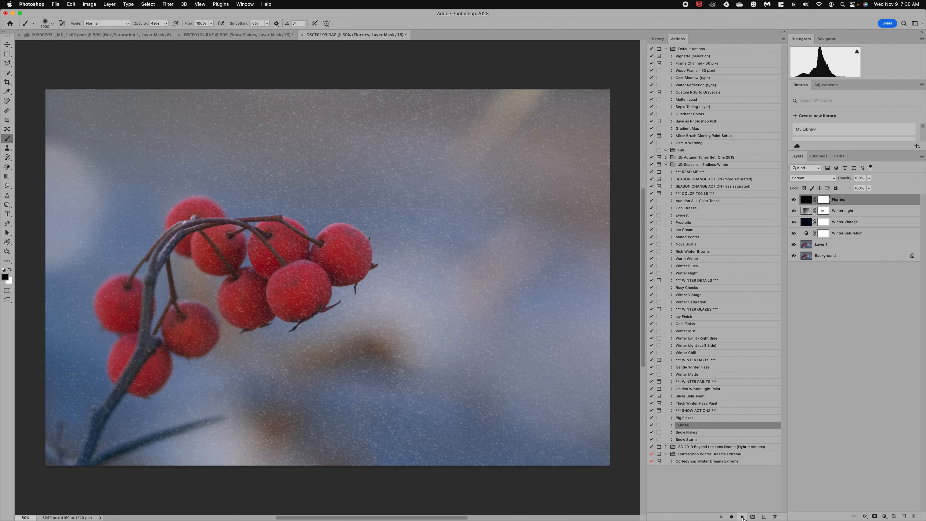
click(869, 178)
click(861, 186)
click(857, 186)
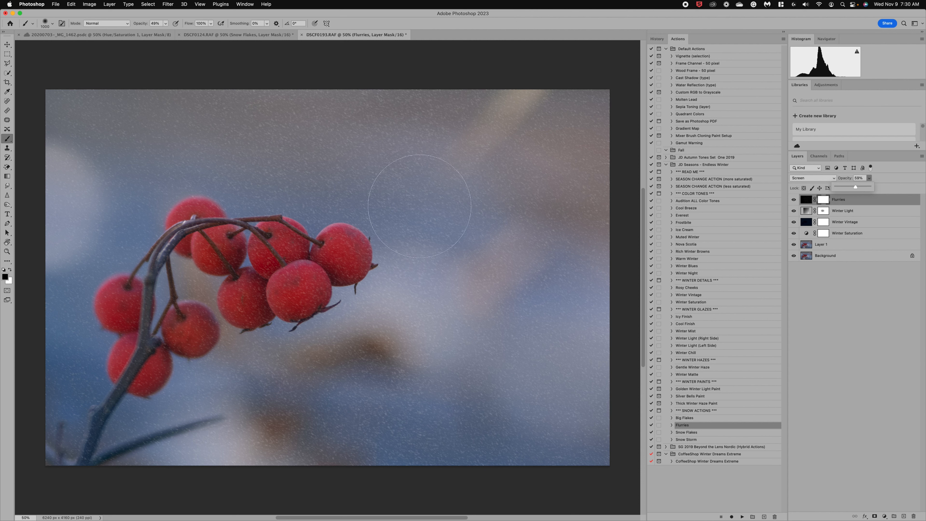
mouse_move(266, 277)
mouse_down()
mouse_move(280, 274)
mouse_move(285, 255)
mouse_move(315, 270)
mouse_up()
Step: Clear flurries from the berries and upper stem with a 200 px, 82% brush, then set 45%
key(bracketleft)
key(bracketleft)
key(bracketleft)
key(bracketleft)
key(bracketleft)
key(bracketleft)
key(bracketleft)
key(bracketleft)
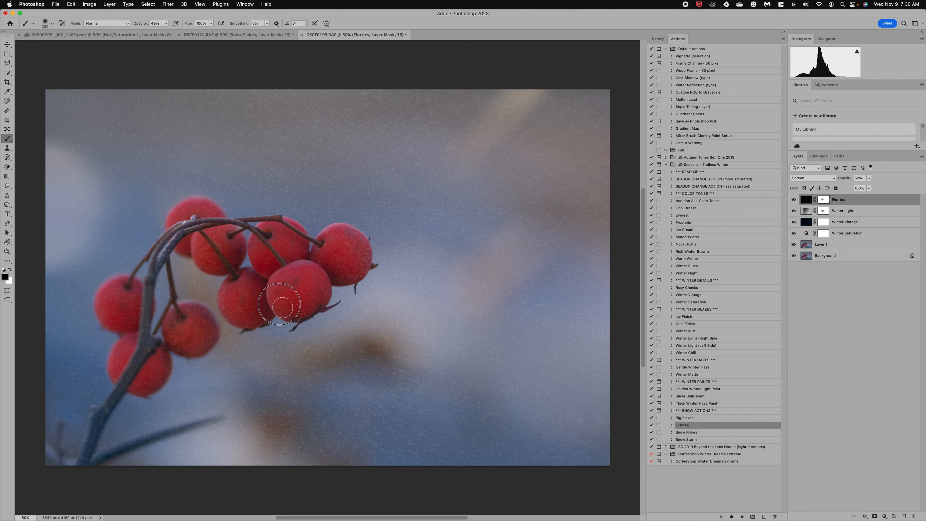
mouse_move(324, 286)
mouse_down()
mouse_move(291, 312)
mouse_move(288, 292)
mouse_move(290, 281)
mouse_move(318, 277)
mouse_move(323, 291)
mouse_move(310, 309)
mouse_move(276, 308)
mouse_move(335, 281)
mouse_move(348, 253)
mouse_move(342, 229)
mouse_move(360, 262)
mouse_move(343, 276)
mouse_move(364, 249)
mouse_move(353, 236)
mouse_move(358, 265)
mouse_move(367, 252)
mouse_move(346, 278)
mouse_up()
mouse_move(263, 247)
mouse_down()
mouse_move(282, 275)
mouse_move(268, 267)
mouse_move(305, 248)
mouse_up()
mouse_move(226, 299)
mouse_down()
mouse_move(235, 317)
mouse_move(260, 329)
mouse_move(269, 301)
mouse_move(258, 323)
mouse_move(260, 311)
mouse_move(226, 301)
mouse_move(259, 321)
mouse_move(232, 303)
mouse_up()
click(177, 32)
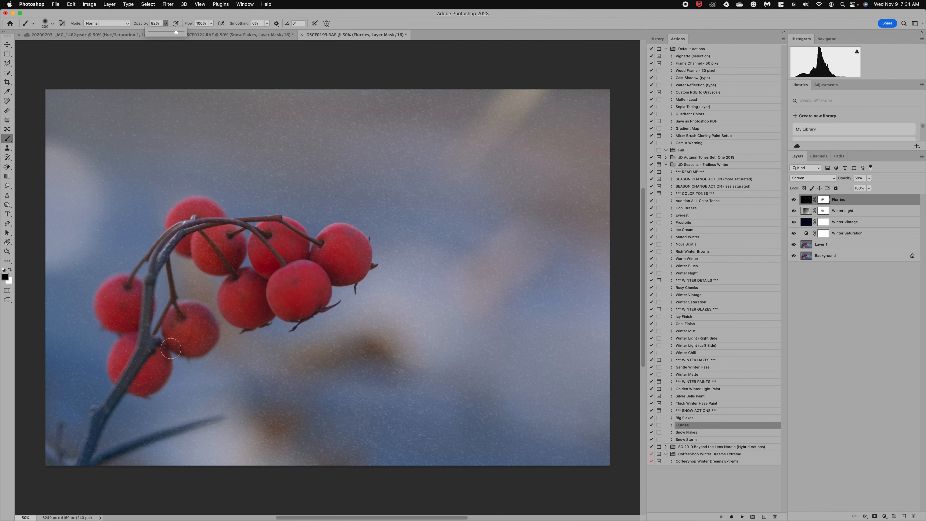
mouse_move(171, 325)
mouse_down()
mouse_move(175, 350)
mouse_move(188, 331)
mouse_move(214, 331)
mouse_move(153, 363)
mouse_move(137, 347)
mouse_move(138, 381)
mouse_move(165, 362)
mouse_move(116, 312)
mouse_move(117, 297)
mouse_move(126, 322)
mouse_move(143, 313)
mouse_up()
mouse_move(183, 222)
mouse_down()
mouse_move(220, 220)
mouse_move(202, 240)
mouse_move(226, 271)
mouse_move(238, 268)
mouse_move(220, 243)
mouse_up()
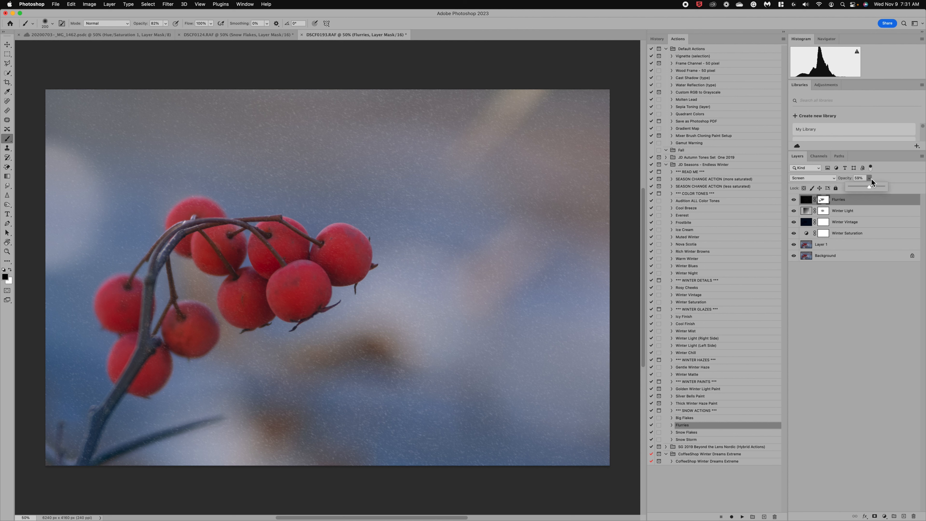
drag(865, 186, 865, 186)
Step: Select and run the Snow Flakes action on the berries photo
click(693, 419)
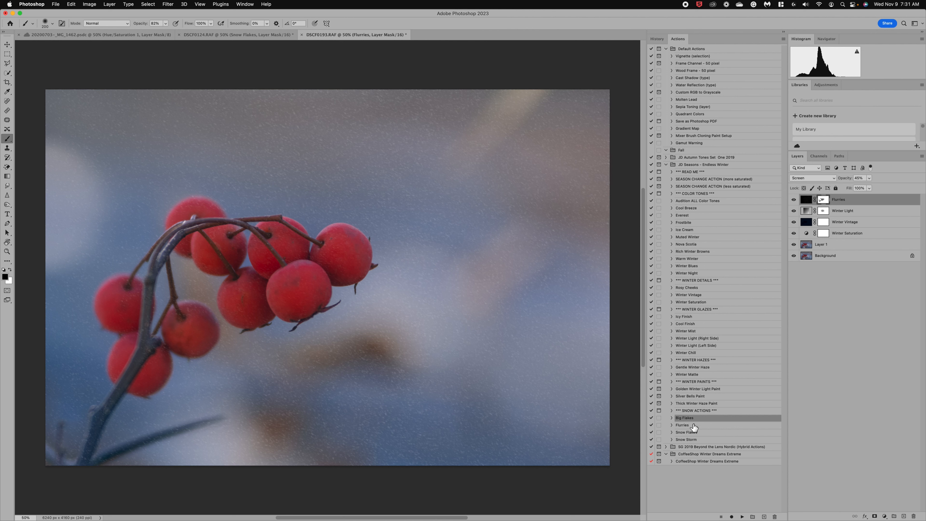
click(692, 433)
click(742, 517)
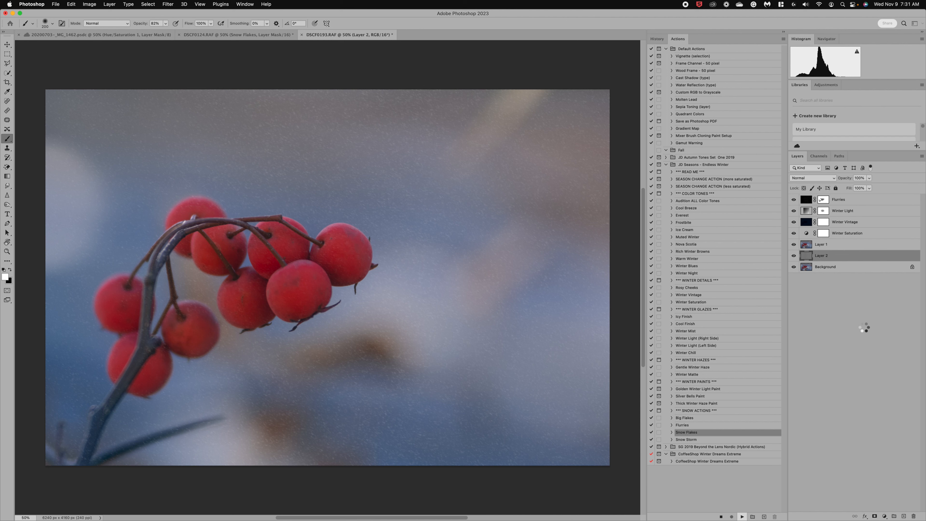
Step: Dim Snow Flakes to 49%, then erase them from berries and lower background with a 600 px, 100% brush
click(869, 178)
click(852, 186)
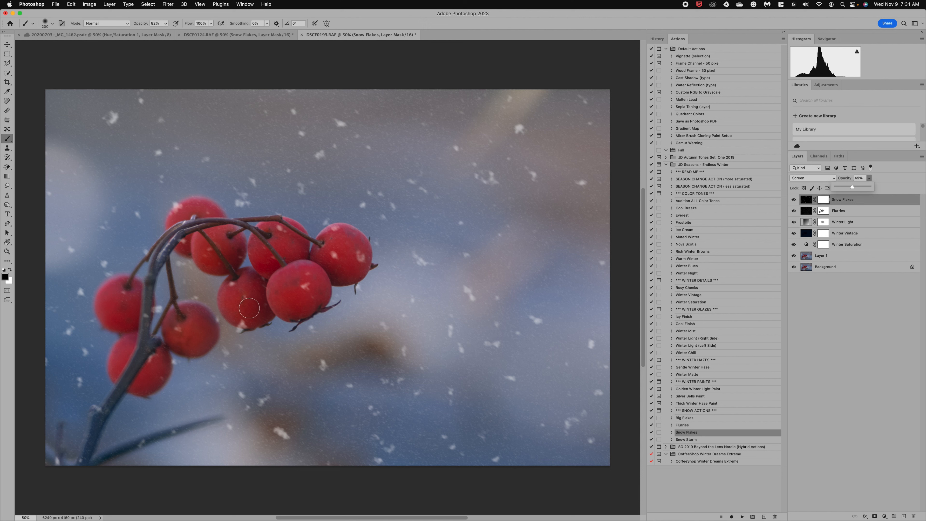
key(bracketright)
key(bracketright)
key(bracketright)
key(bracketright)
key(bracketright)
click(166, 24)
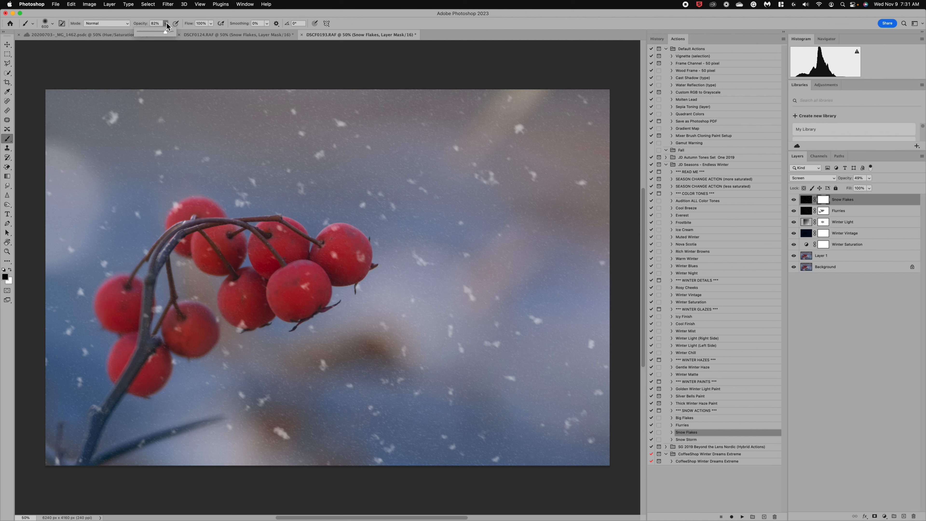
drag(166, 32, 172, 32)
drag(241, 311, 239, 317)
mouse_move(294, 289)
mouse_down()
mouse_move(343, 256)
mouse_move(317, 240)
mouse_move(241, 237)
mouse_move(187, 208)
mouse_move(157, 292)
mouse_move(117, 314)
mouse_move(155, 332)
mouse_up()
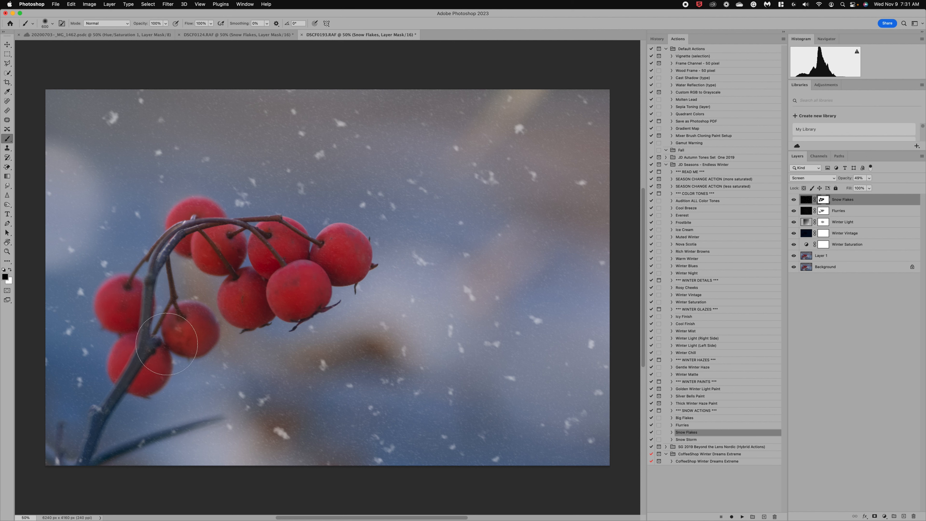
mouse_move(284, 441)
mouse_down()
mouse_move(335, 372)
mouse_move(251, 426)
mouse_up()
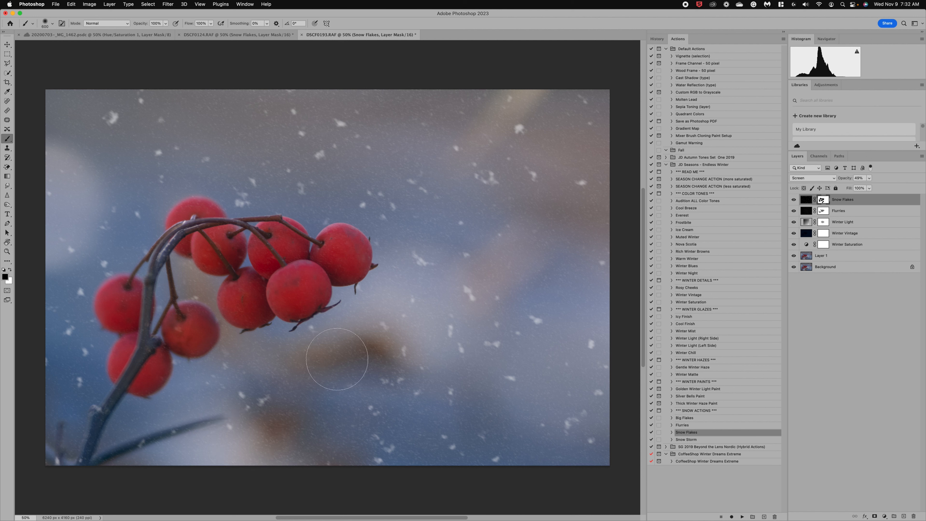